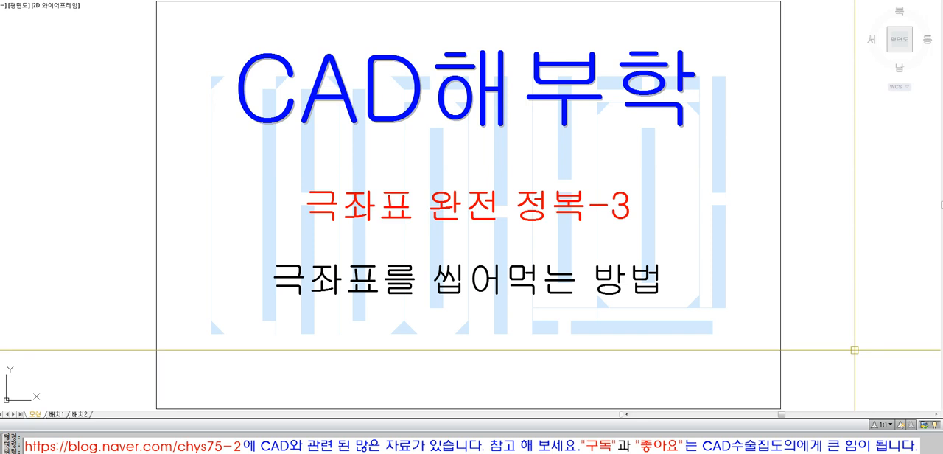
click(247, 0)
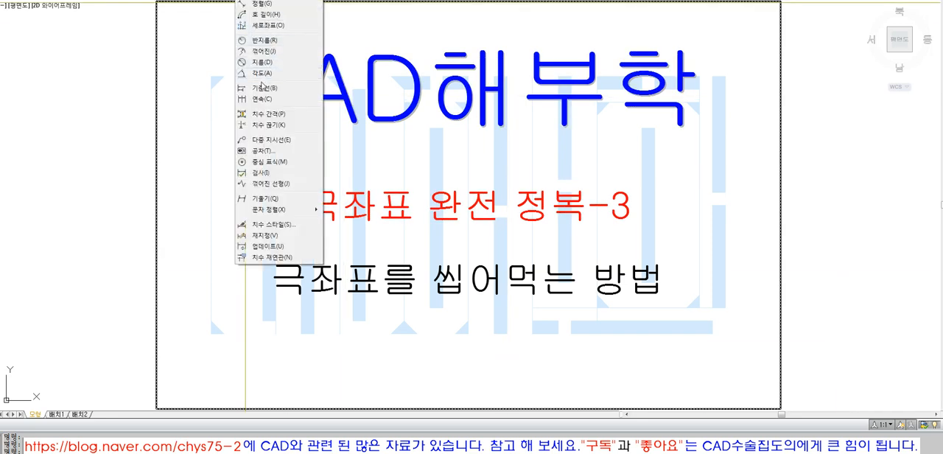
click(823, 201)
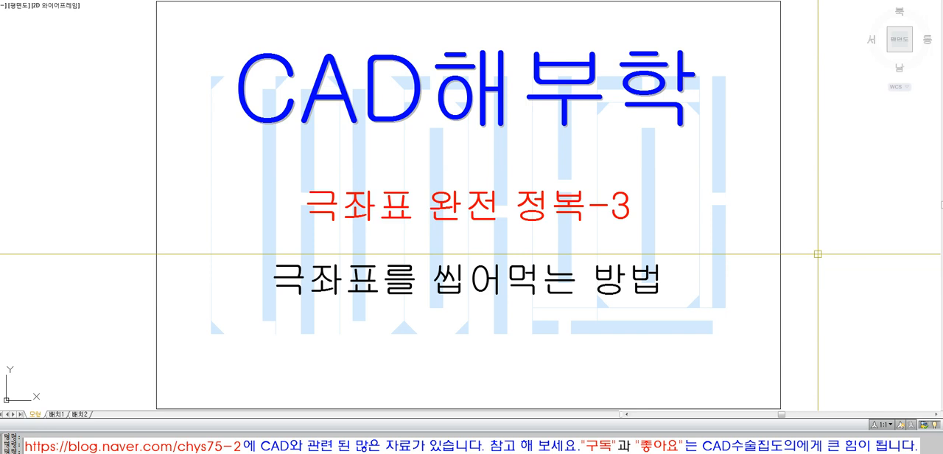
- Save the drawing
scroll(818, 254, down, 2)
scroll(818, 254, up, 1)
key(ctrl+s)
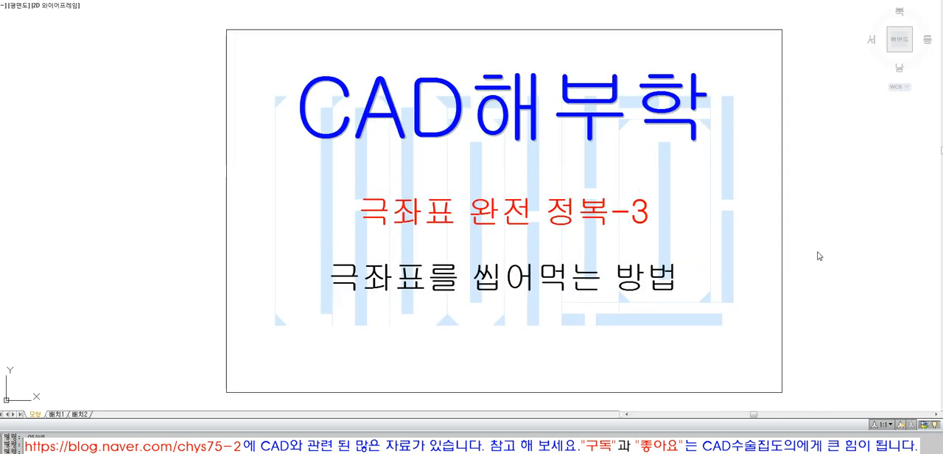
- Draw a 297 by 210 rectangle starting at the lower-right corner of the title frame
key(Escape)
text(l)
key(space)
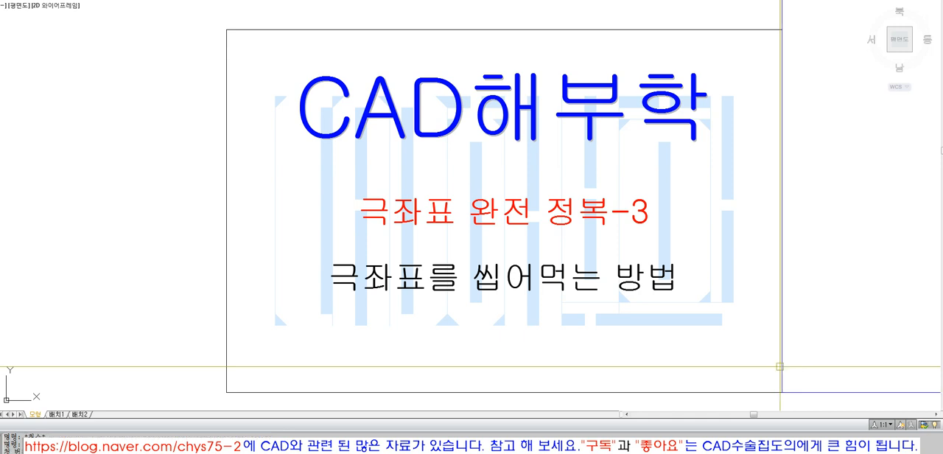
text(z)
key(Return)
text(e)
key(Return)
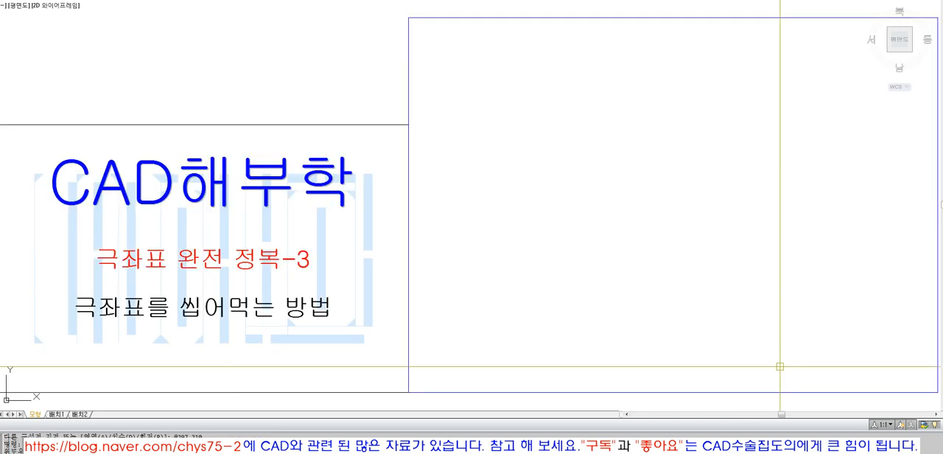
- Copy the subtitle text "극좌표를 씹어먹는 방법" to the upper edge of the new rectangle
text(co)
key(Return)
click(258, 314)
key(Return)
click(256, 315)
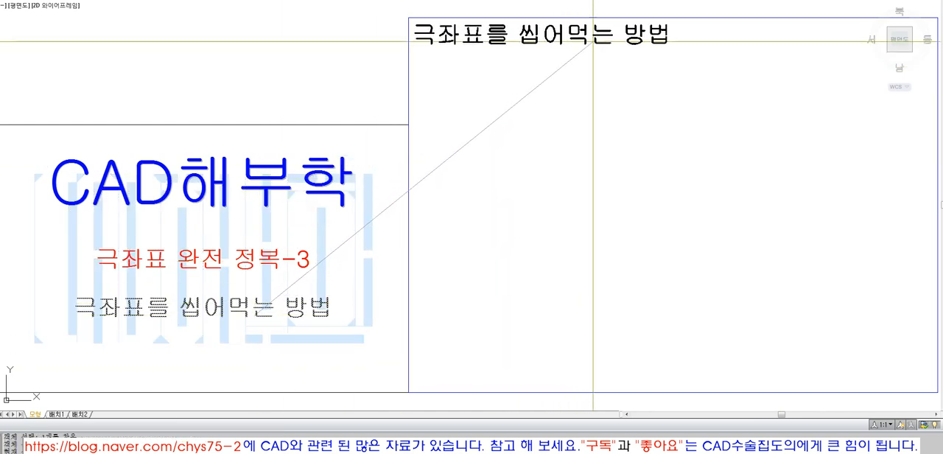
click(588, 42)
- Replace the copied text with "DIMSCALE 엔터" and move it to the upper-left corner of the rectangle
text(DIM)
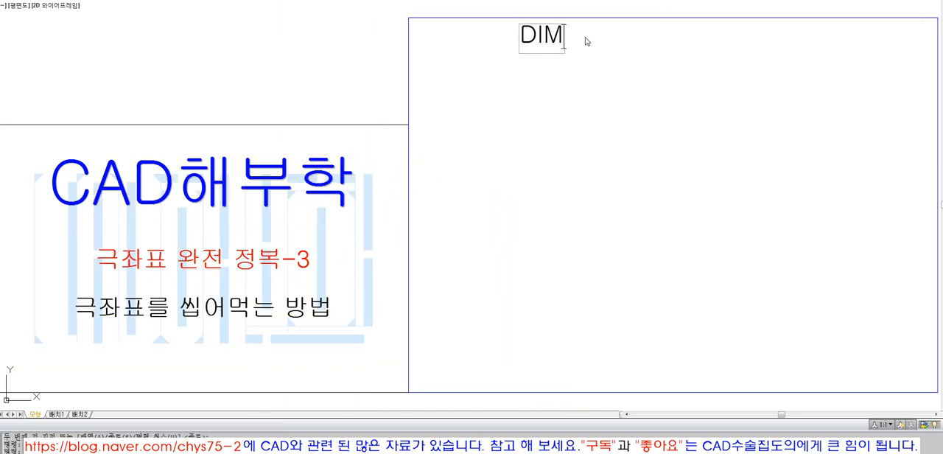
text(SCALE 엔터)
key(Return)
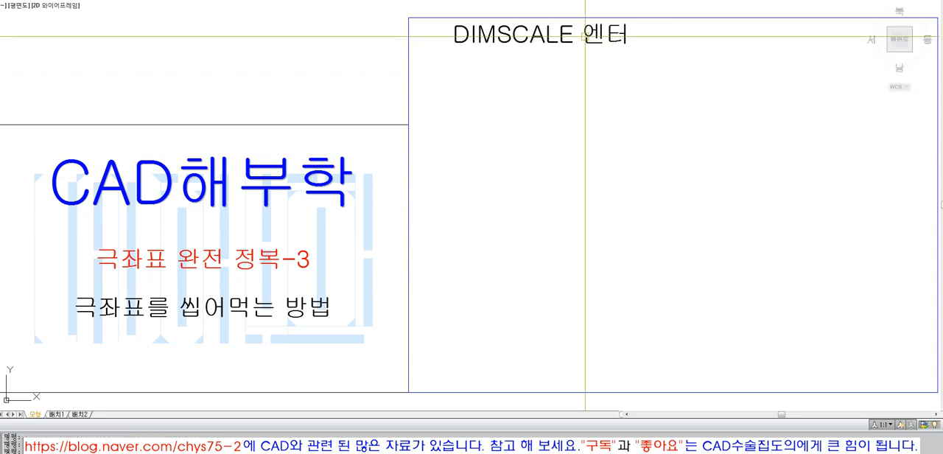
click(585, 37)
key(space)
click(566, 87)
click(532, 86)
- Copy the "DIMSCALE 엔터" text to its right on the same line
text(co)
key(space)
click(505, 37)
key(space)
click(471, 73)
click(694, 84)
key(space)
- Change the copied text on the right to "20 엔터"
click(711, 30)
double_click(711, 33)
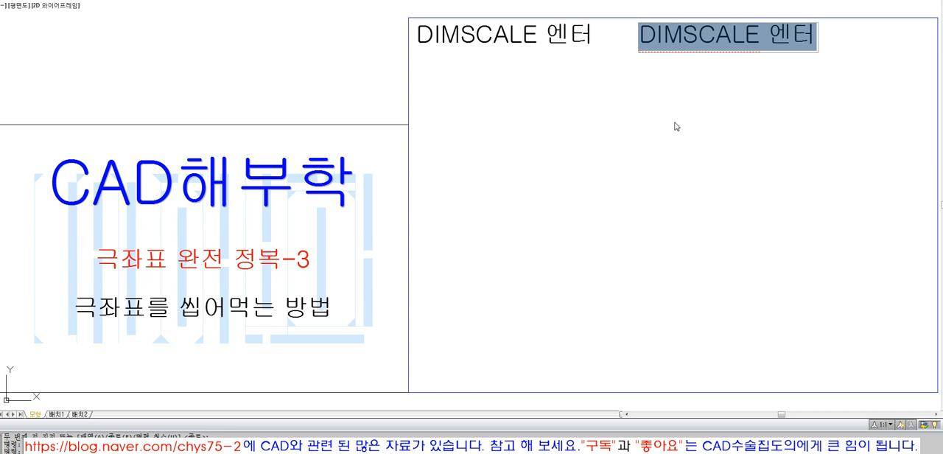
text(CNRCJR)
key(BackSpace)
key(BackSpace)
key(BackSpace)
key(BackSpace)
key(BackSpace)
key(BackSpace)
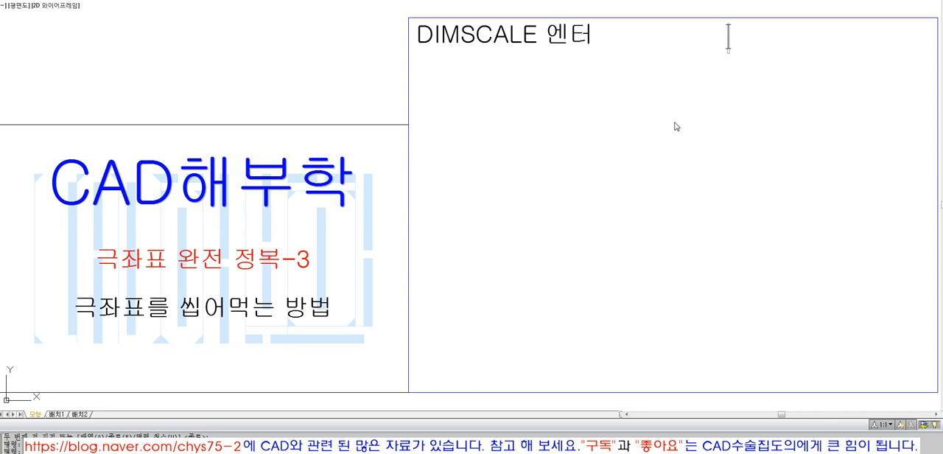
text(20)
text( 엔터)
key(Return)
key(Return)
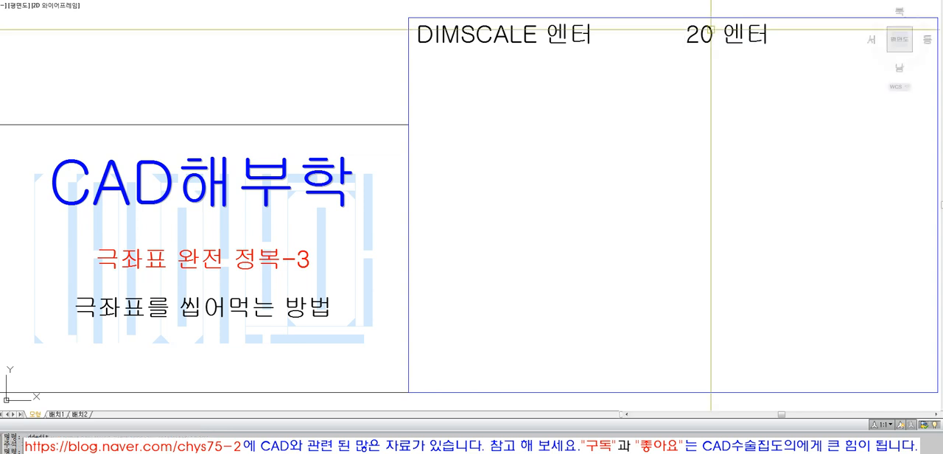
- Place a copy of the "20 엔터" text to its left, beside the DIMSCALE text
text(co)
key(space)
click(706, 40)
key(space)
click(735, 81)
click(661, 80)
key(space)
- Move the original "20 엔터" text slightly to the right, clear of its copy
text(m)
key(space)
click(711, 38)
key(space)
click(716, 91)
click(738, 89)
- Change the text next to "DIMSCALE 엔터" to "15 엔터"
double_click(665, 28)
double_click(626, 35)
text(15 엔터)
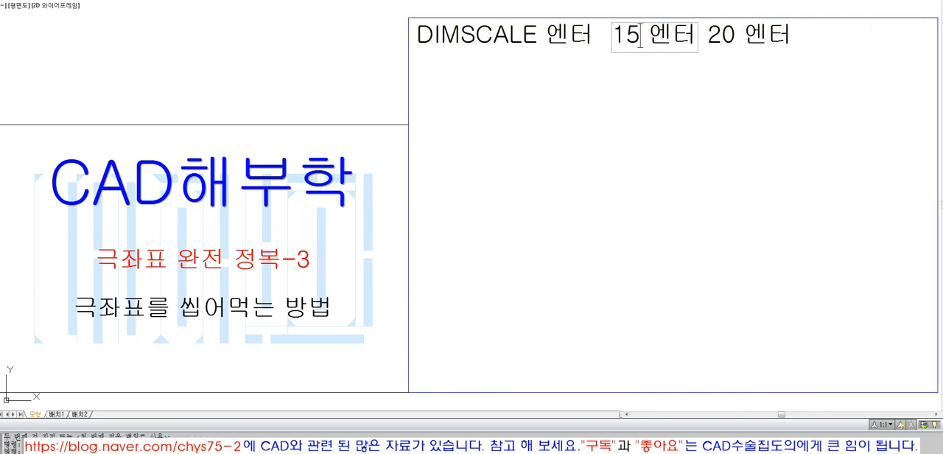
key(Return)
- Copy the "20 엔터" text to its right and change the copy to "25 엔터"
click(611, 150)
click(699, 145)
key(space)
double_click(808, 37)
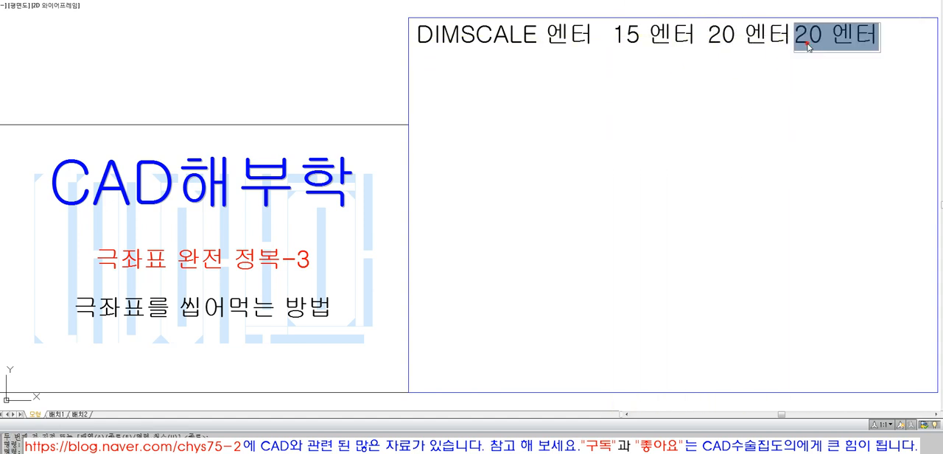
double_click(808, 35)
text(25)
key(Return)
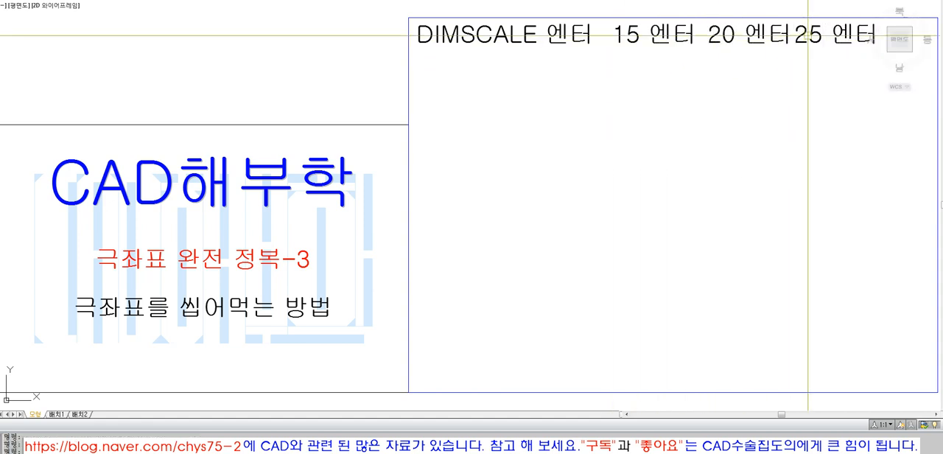
- Move the "20 엔터" text slightly left, away from the "25 엔터" text
text(m)
key(space)
click(774, 38)
key(space)
click(769, 68)
click(762, 69)
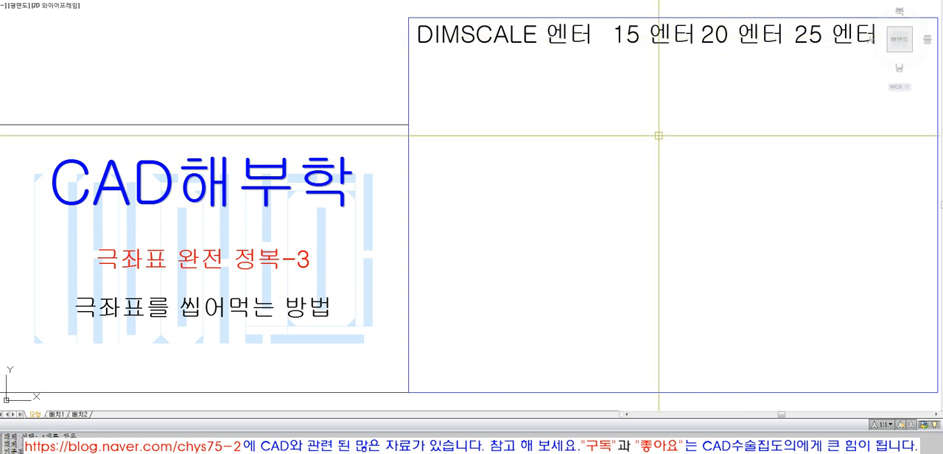
key(space)
text(z)
key(space)
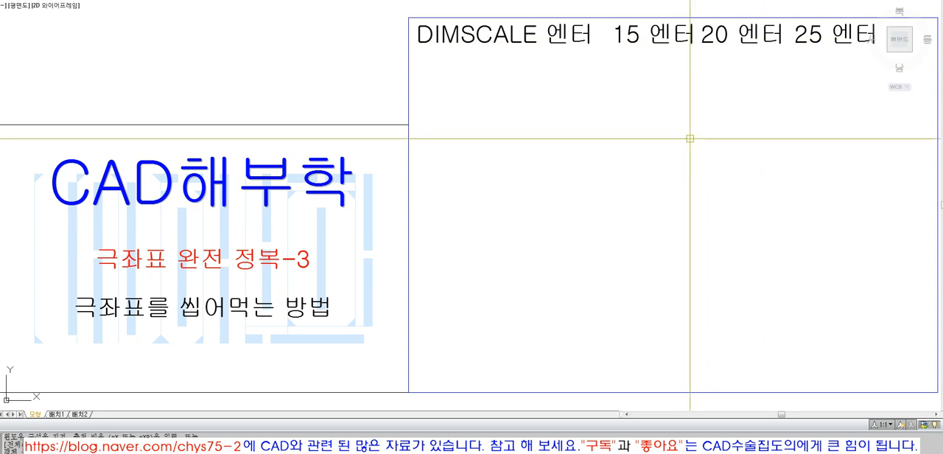
click(249, 0)
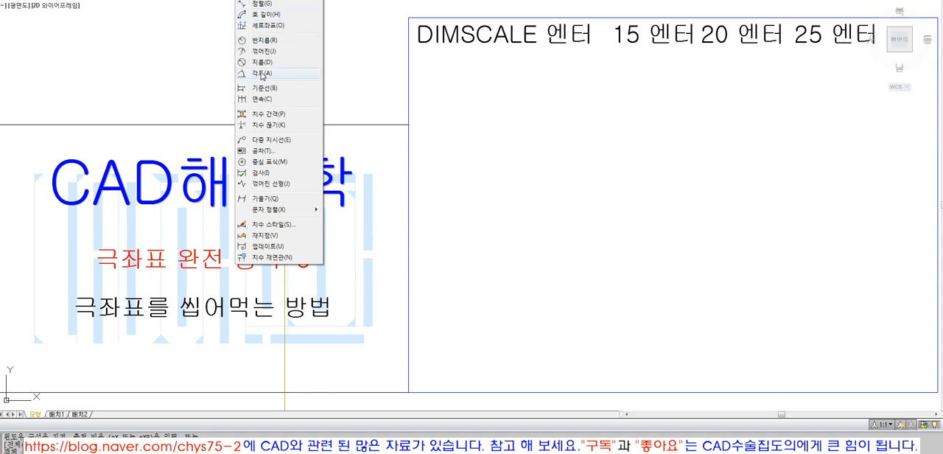
click(572, 134)
click(590, 148)
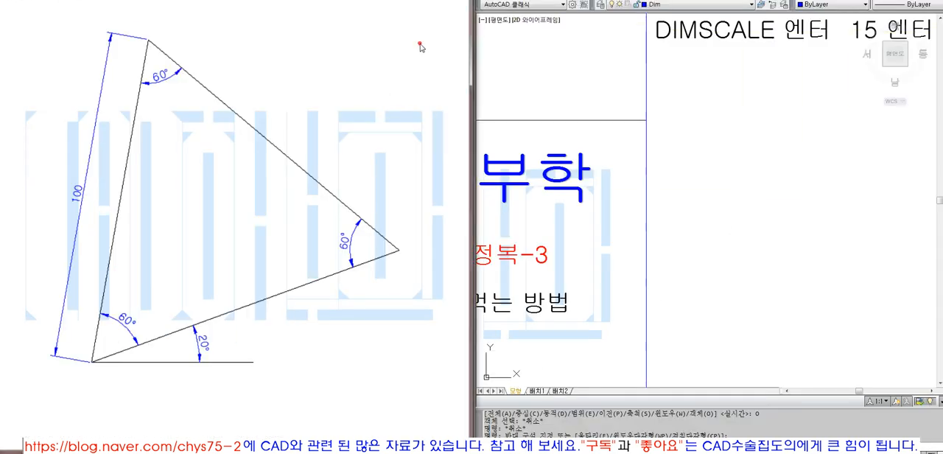
- Fit the view to the rectangle that holds the DIMSCALE notes
text(z)
key(Return)
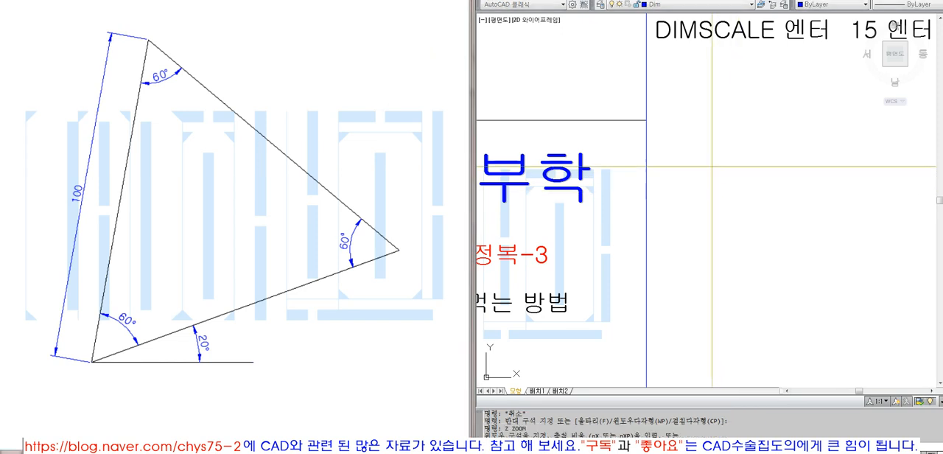
text(o)
key(Return)
click(649, 84)
key(Return)
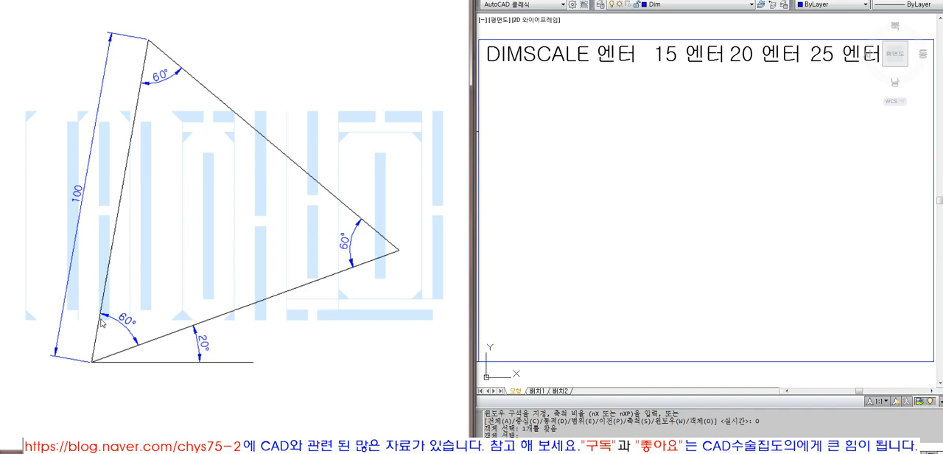
- Examine the reference triangle's angles, horizontal guide lines and numbered construction order
click(399, 250)
click(453, 248)
click(213, 43)
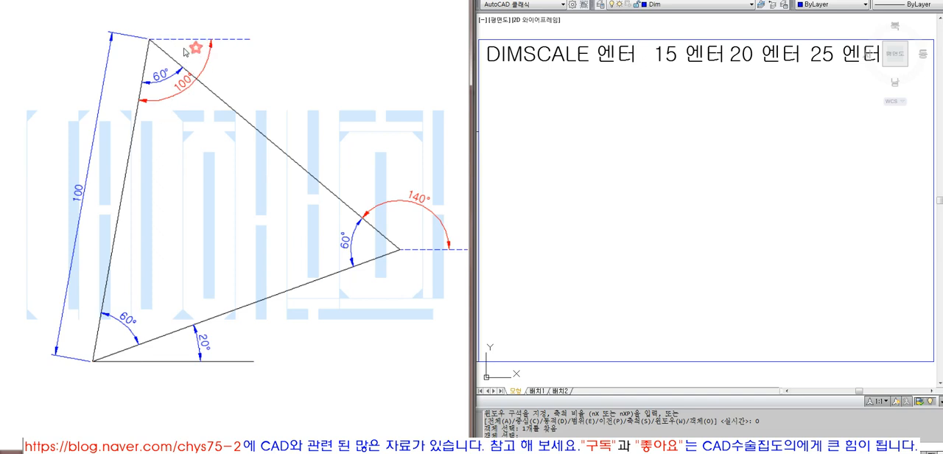
click(371, 361)
click(370, 356)
click(373, 350)
click(374, 358)
click(374, 358)
click(383, 362)
click(384, 363)
click(379, 354)
click(380, 348)
click(380, 346)
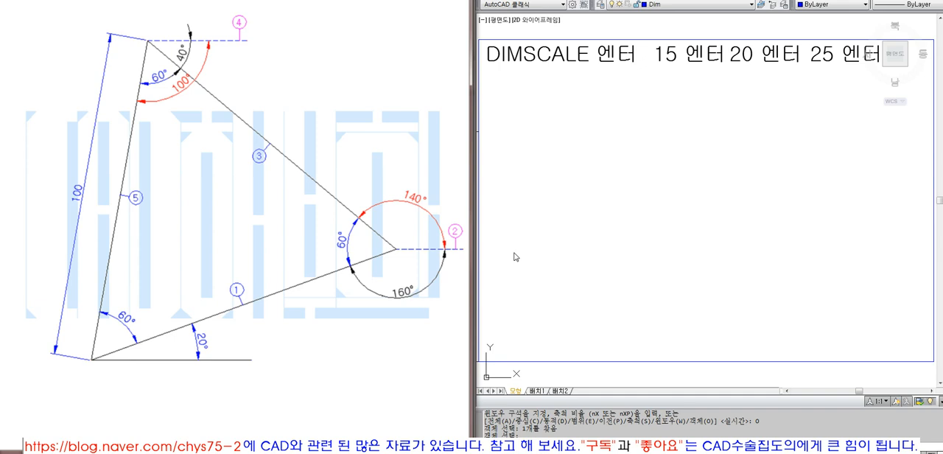
click(747, 1)
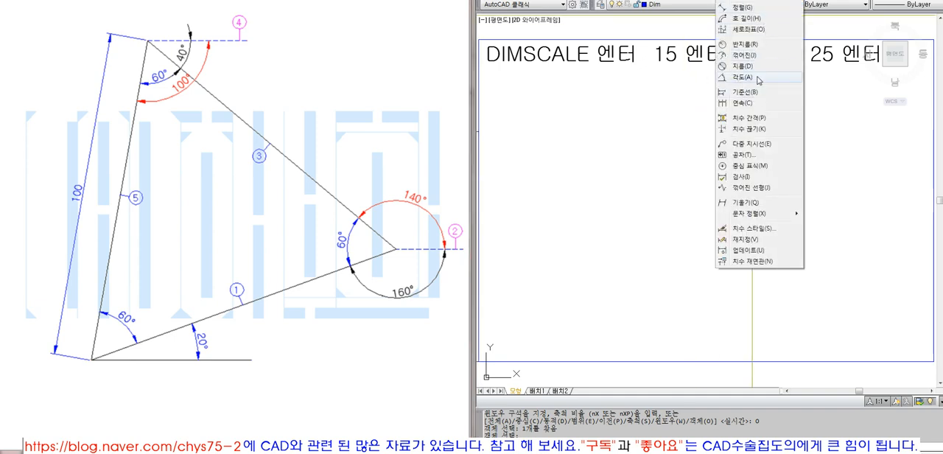
click(651, 115)
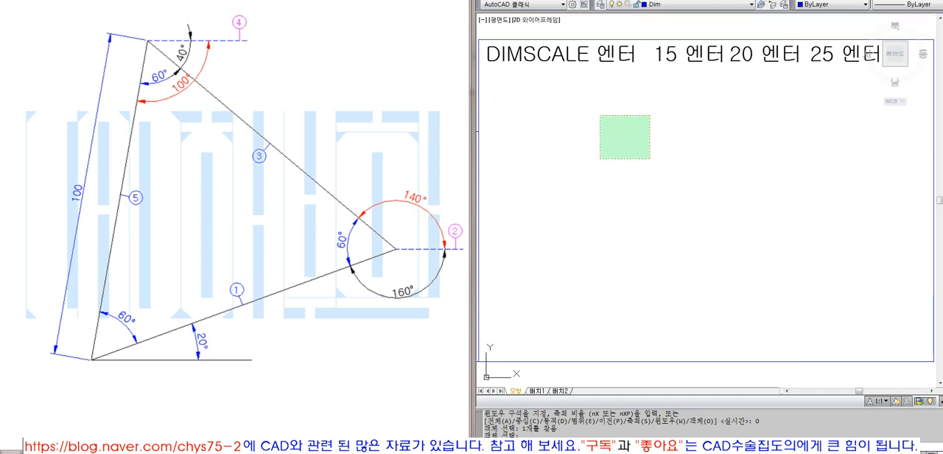
click(600, 161)
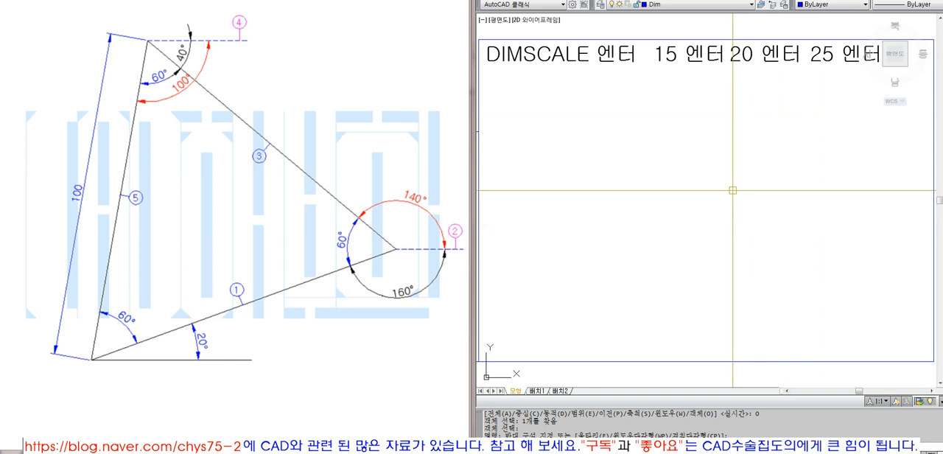
click(559, 63)
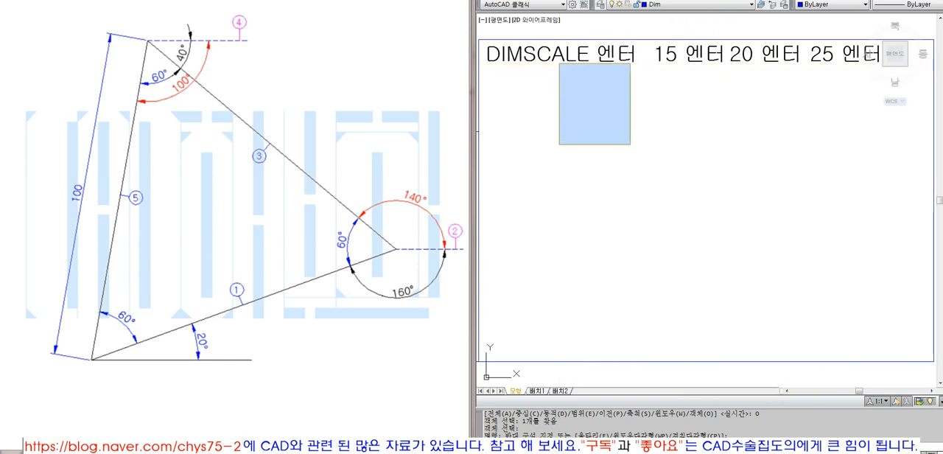
key(Escape)
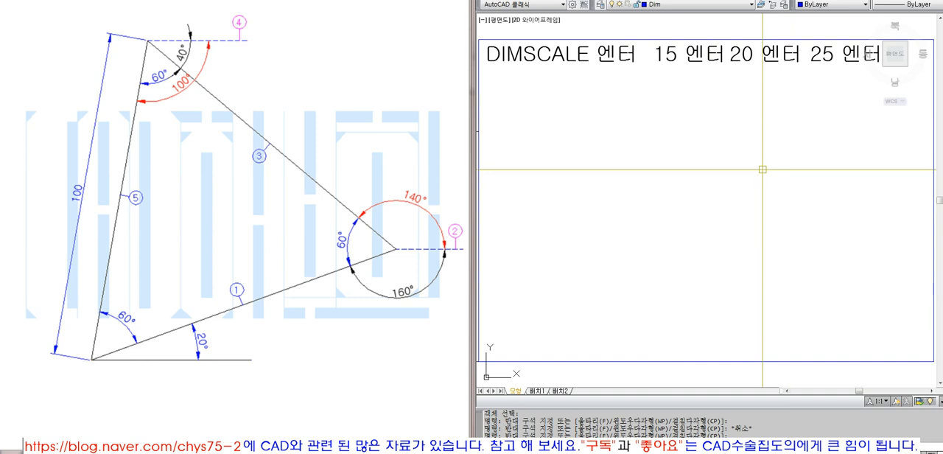
key(Escape)
key(Escape)
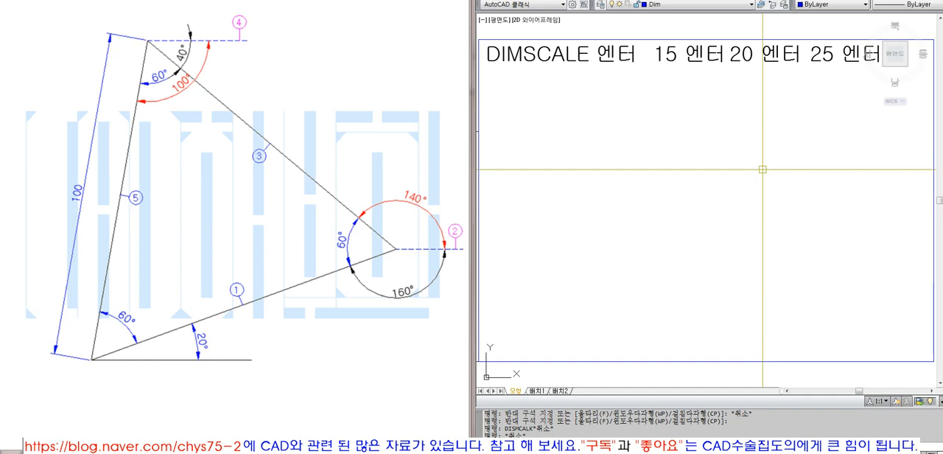
- Set the DIMSCALE dimension scale to 1.5
text(DIMSACLE)
key(Return)
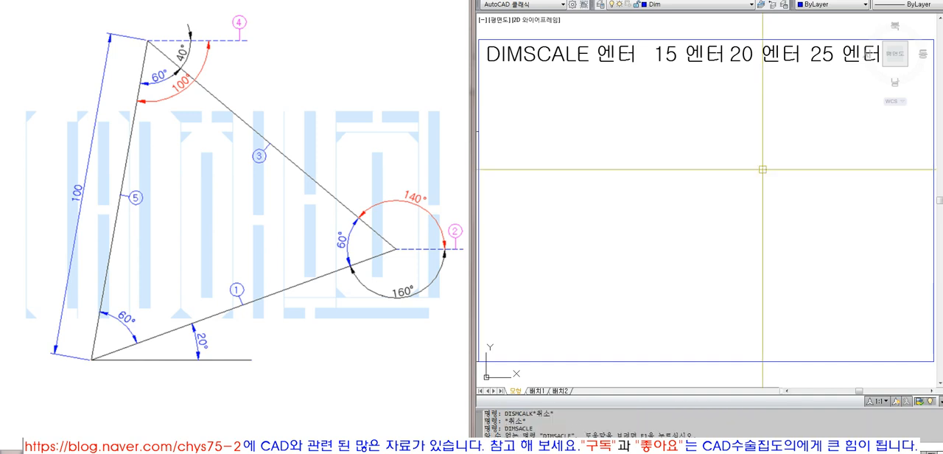
text(DIMSCALE)
key(Return)
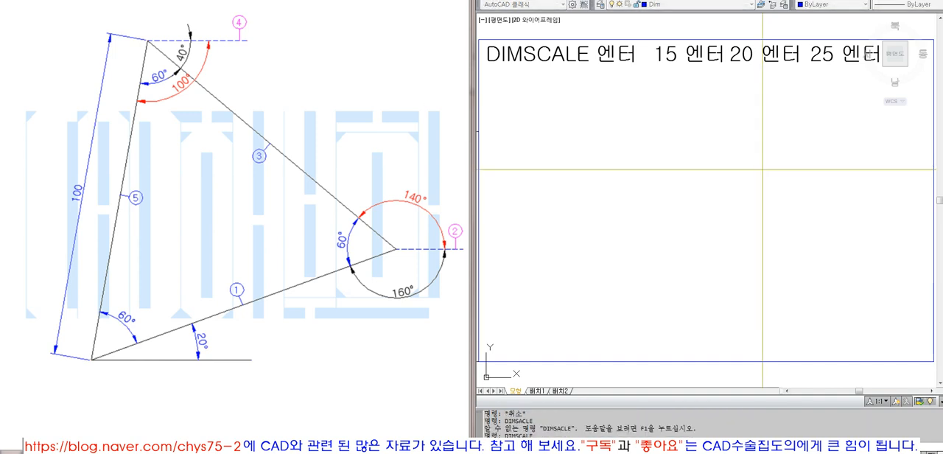
text(1.5)
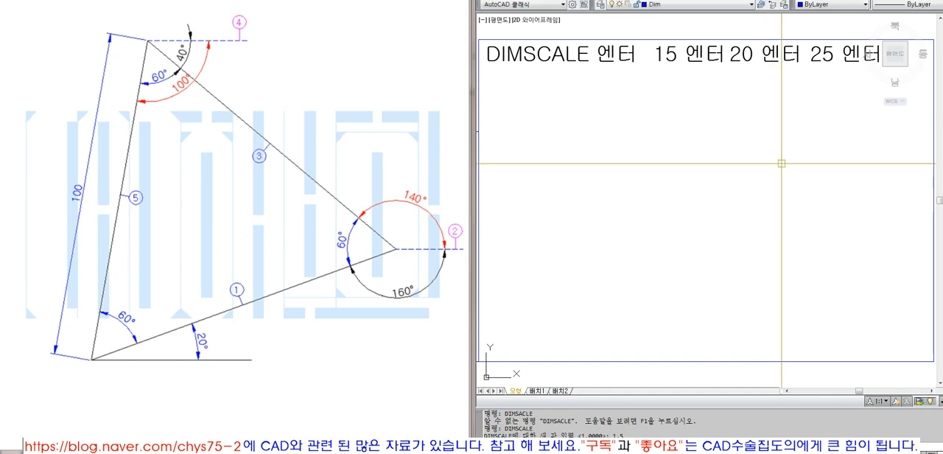
key(Return)
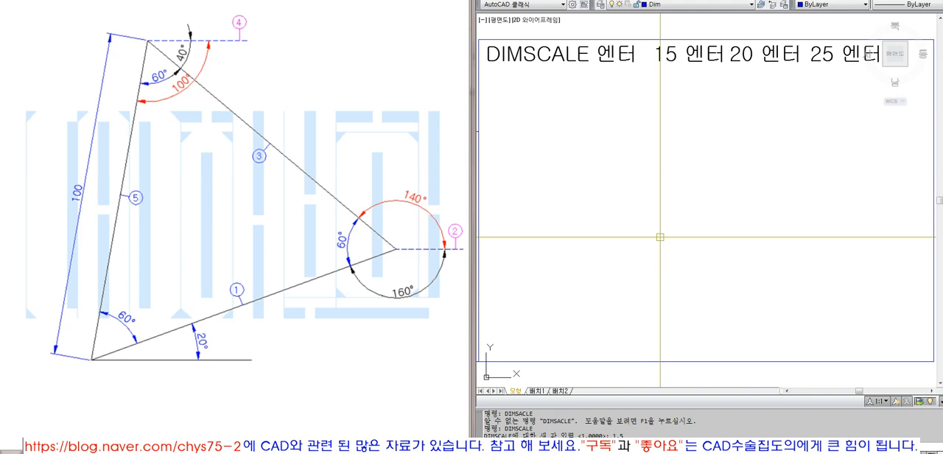
- Draw a short horizontal baseline in the lower middle of the rectangle
key(Escape)
text(L)
key(space)
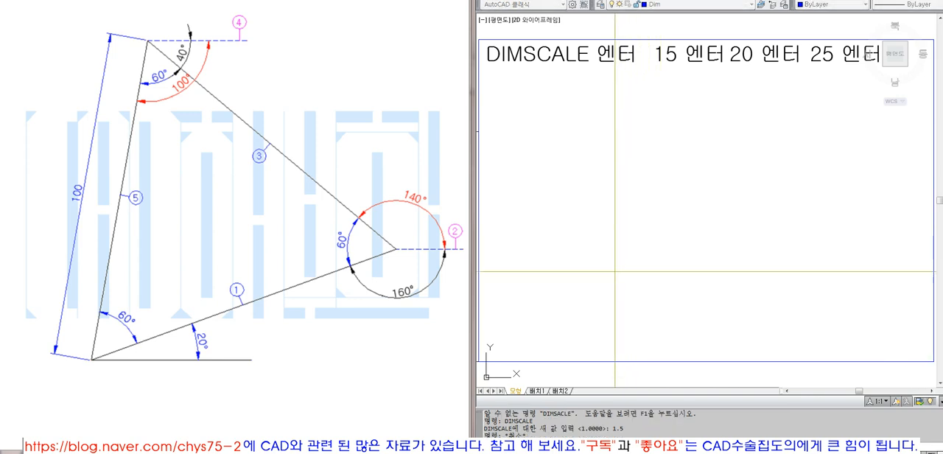
click(614, 272)
click(721, 278)
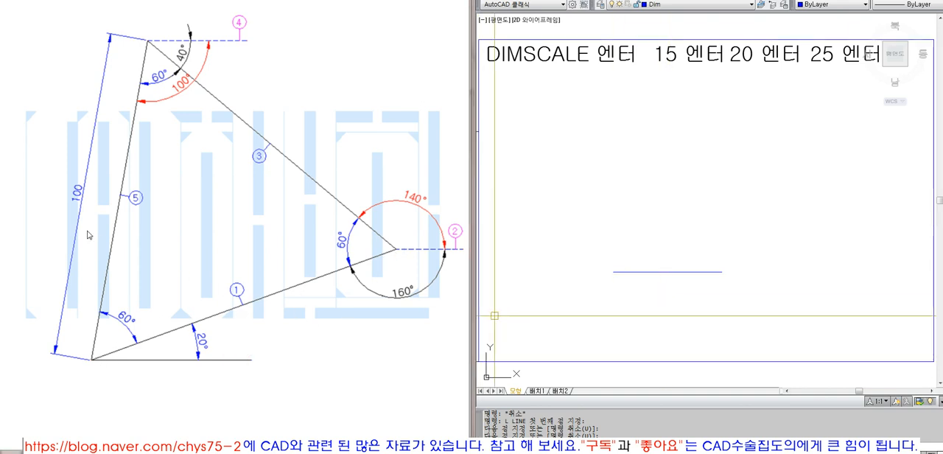
text(L)
key(space)
key(Escape)
key(Escape)
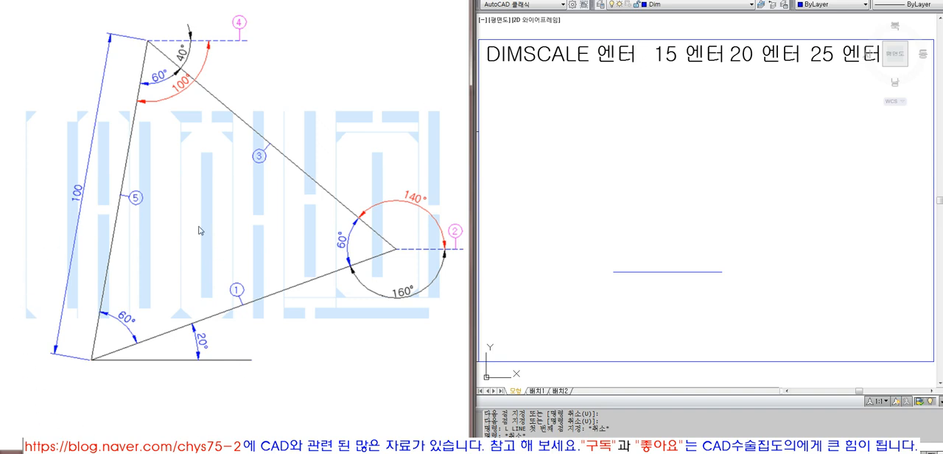
- Draw a line 100 long at 20° from the left end of the baseline
key(Escape)
text(l)
key(Return)
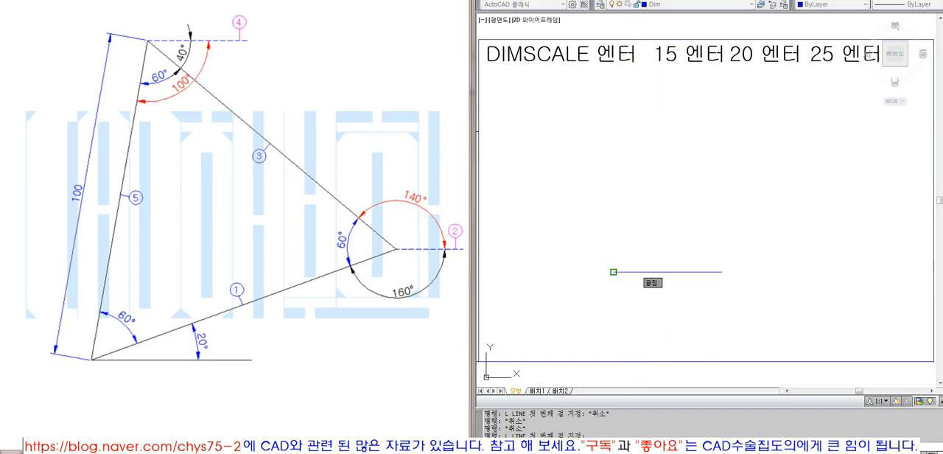
click(636, 269)
text(@100<20)
key(Return)
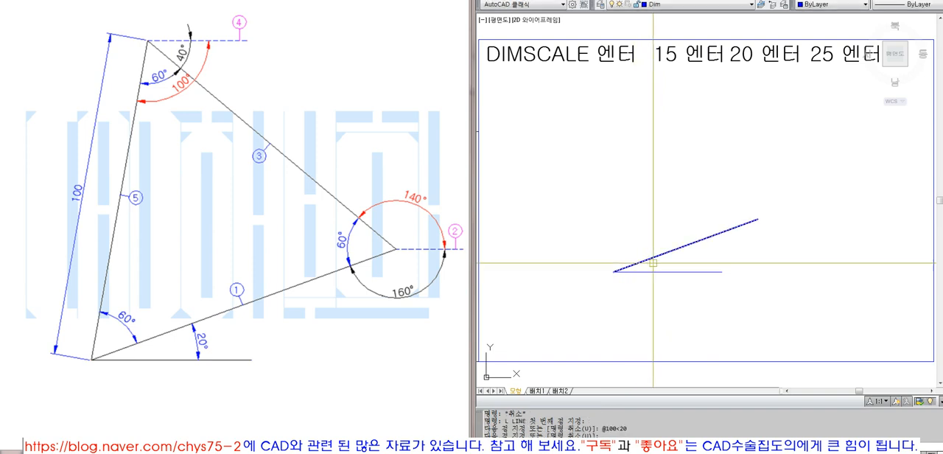
- Add an angular dimension between the baseline and the sloping line
click(732, 0)
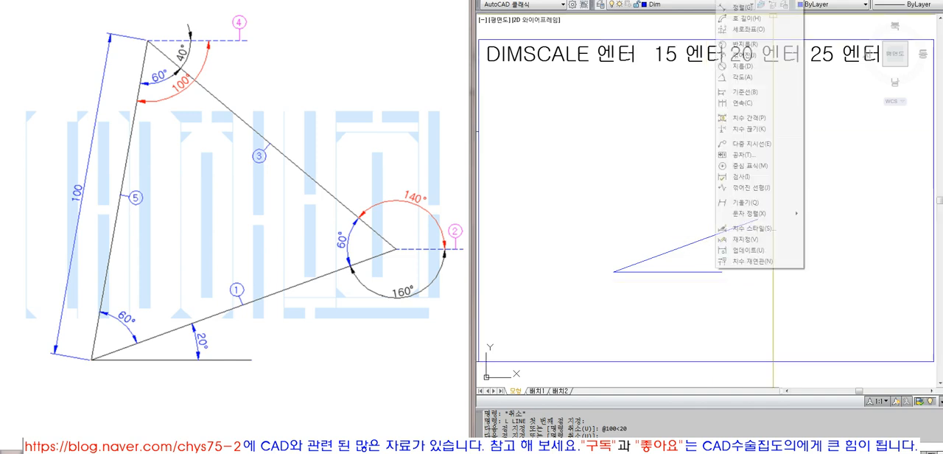
click(746, 79)
click(681, 248)
click(678, 272)
click(693, 260)
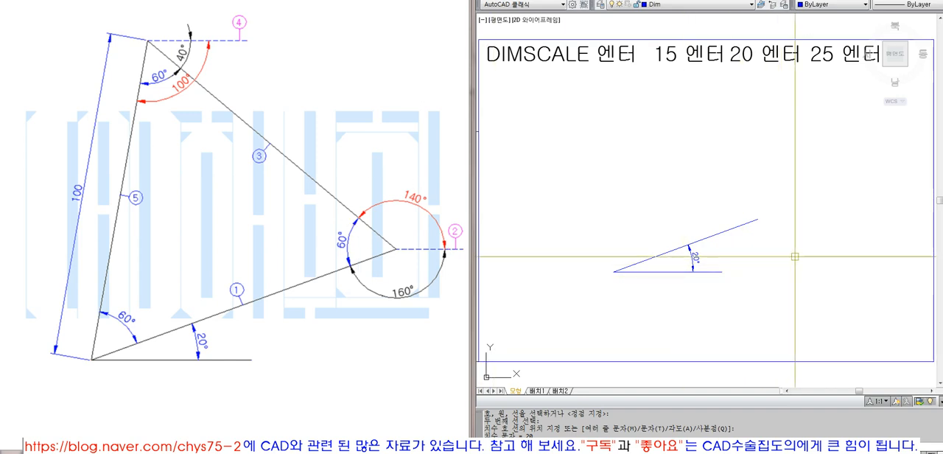
text(l)
key(Return)
click(757, 219)
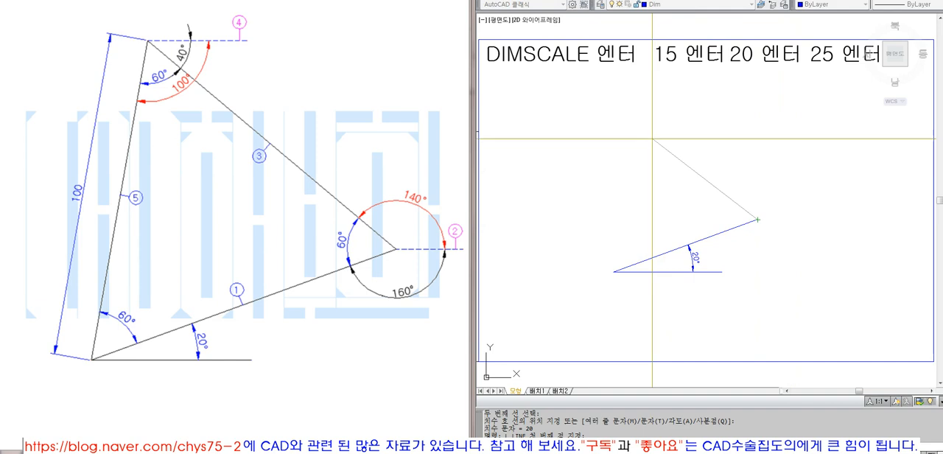
key(F8)
key(Escape)
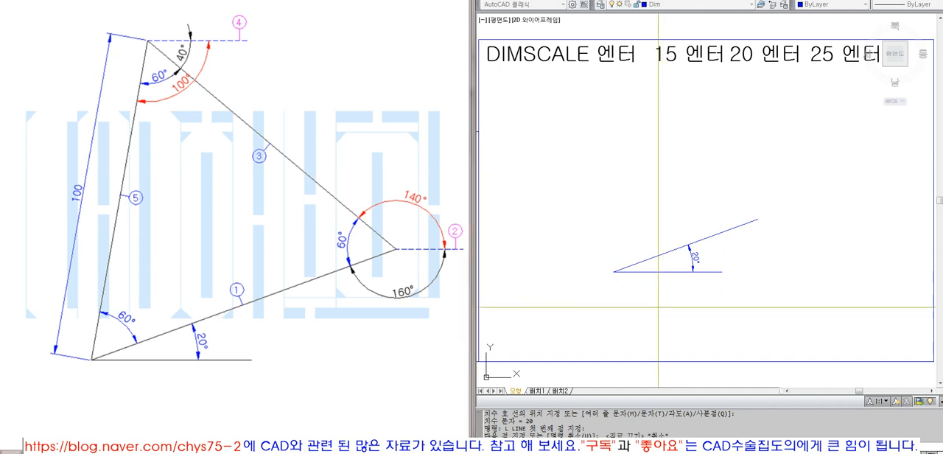
- Draw a short horizontal guide line rightwards from the upper end of the 20° line
text(l)
key(Return)
click(758, 220)
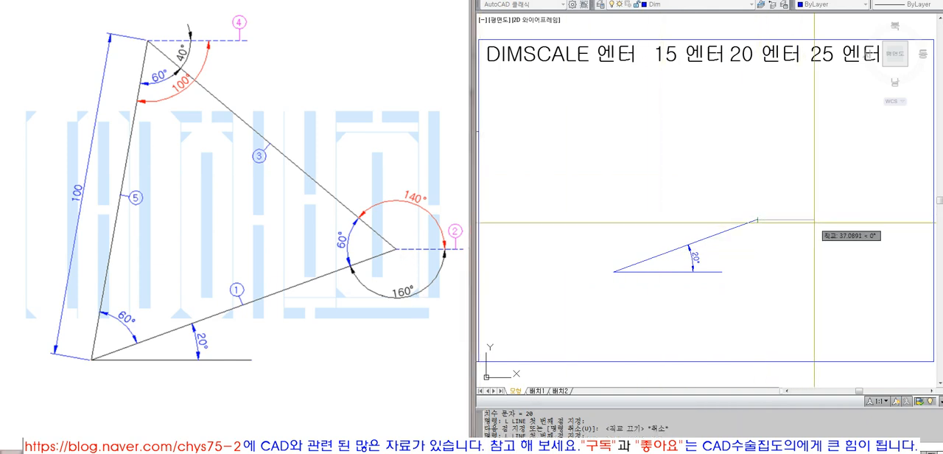
click(821, 220)
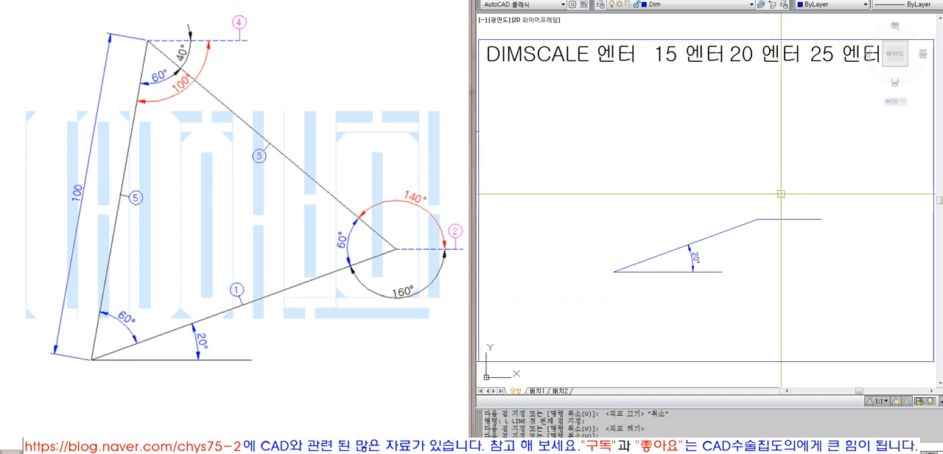
- Add an angular dimension below the vertex between the 20° line and the horizontal guide line
right_click(769, 116)
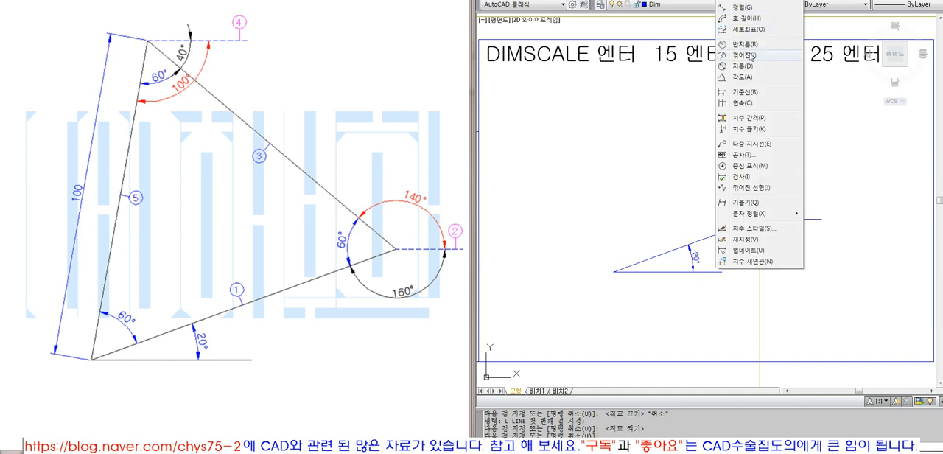
click(755, 83)
click(746, 222)
click(783, 219)
click(773, 238)
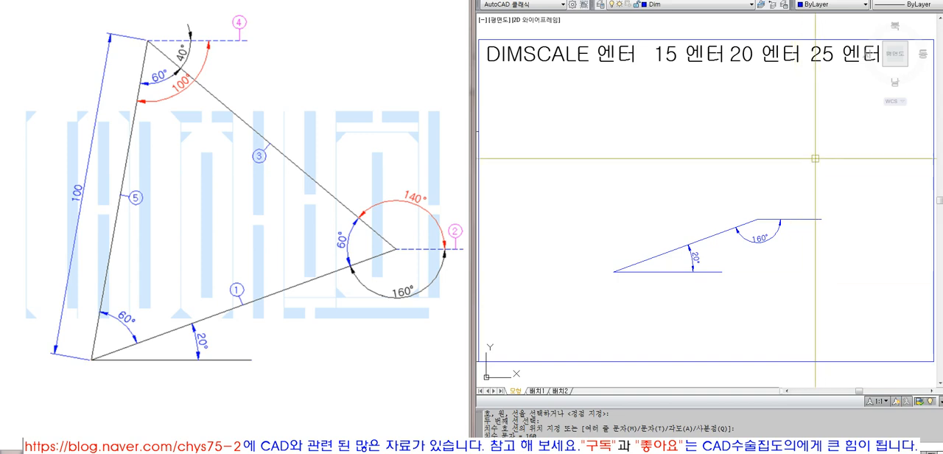
- Copy the "20 엔터" note to the empty area beside the guide line and change the copy's text to 160
text(co)
key(space)
click(785, 56)
key(space)
click(783, 58)
key(F8)
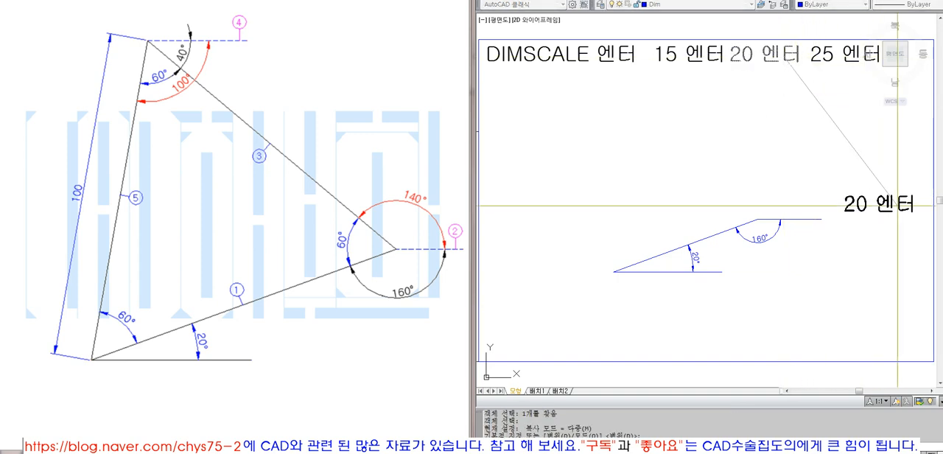
click(897, 209)
double_click(855, 207)
text(160)
key(Return)
key(Return)
- Copy the 160 note straight below itself and change the copy's text to 60
text(co)
key(space)
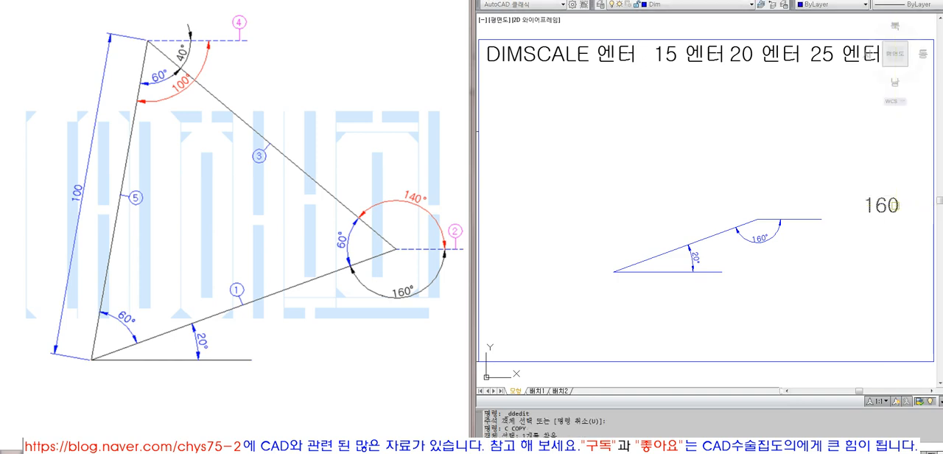
click(894, 206)
key(space)
click(893, 222)
key(F8)
click(893, 244)
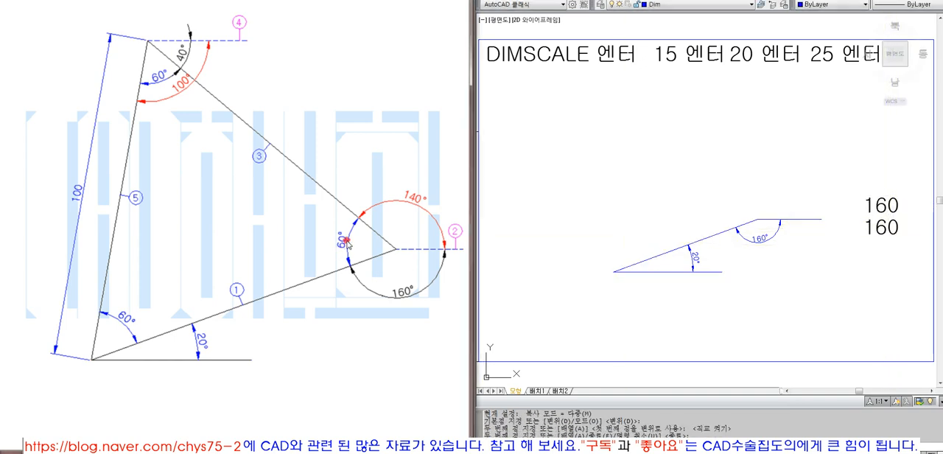
key(Escape)
double_click(882, 228)
text(60)
key(Return)
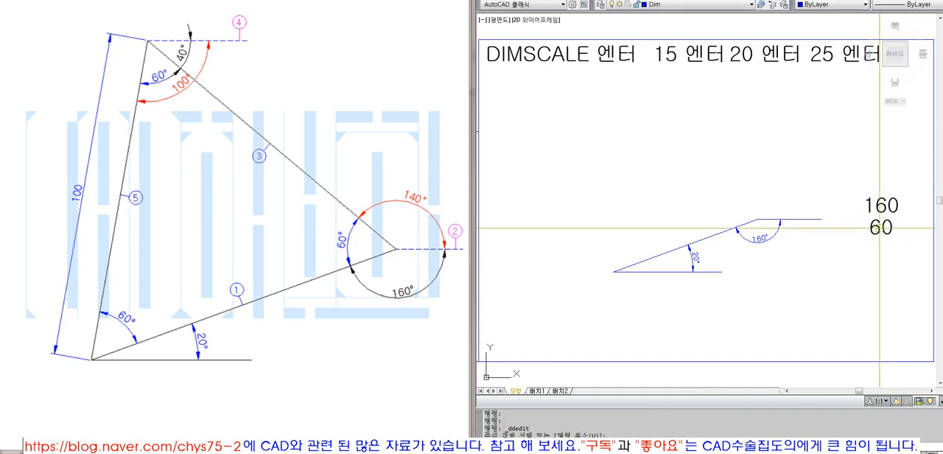
- Copy the 60 note straight below itself and change the copy's text to =220
text(c)
key(space)
click(880, 228)
key(space)
click(877, 260)
key(space)
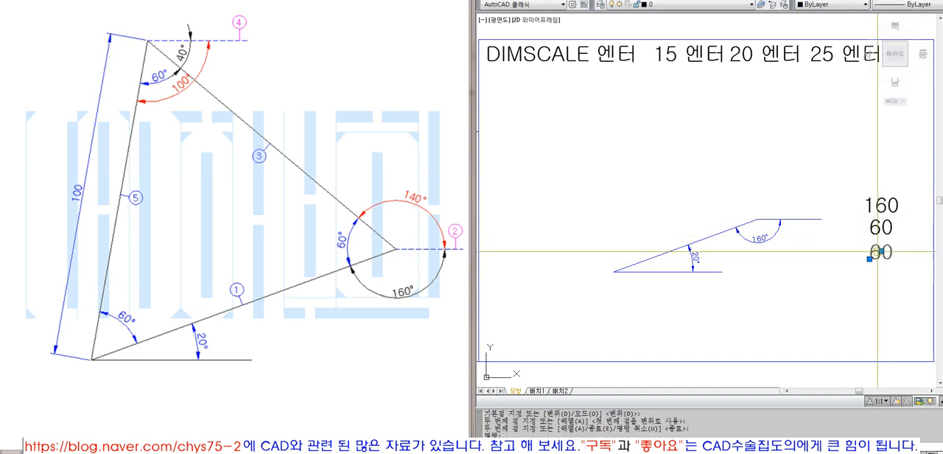
double_click(879, 253)
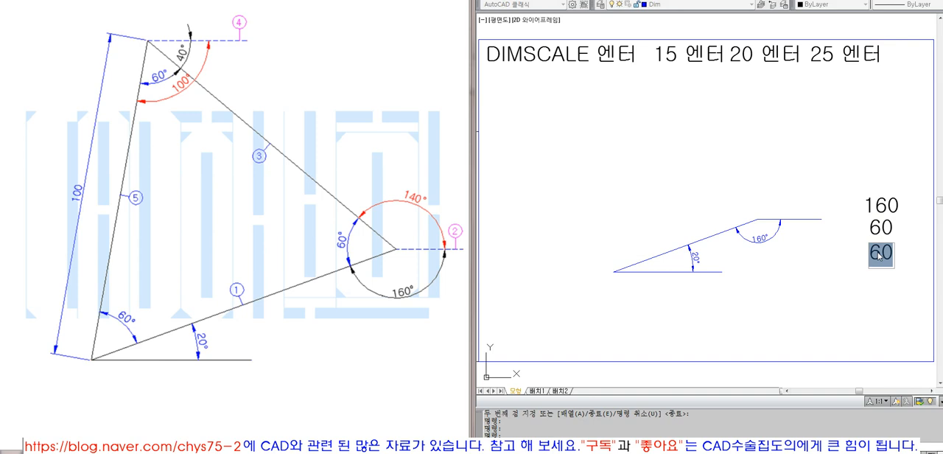
text(220)
key(Return)
double_click(878, 252)
key(Home)
text(=)
key(Return)
key(Return)
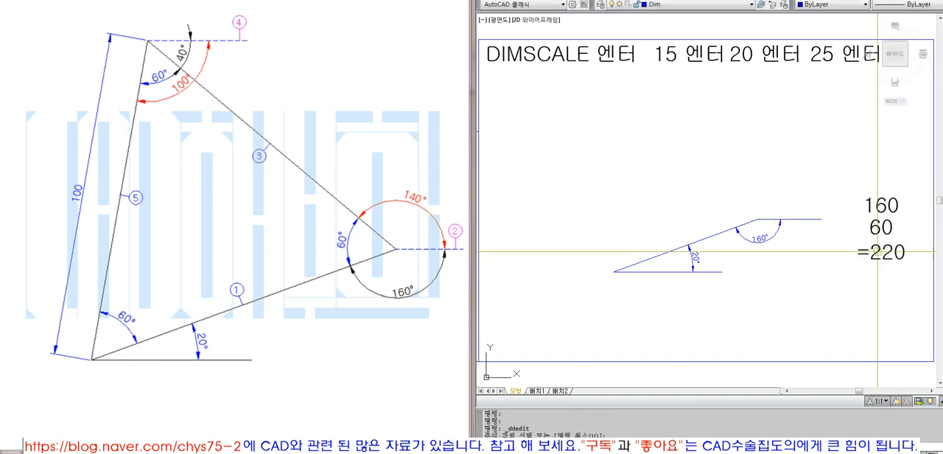
- Copy the =220 note twice below, leaving a gap under the original and placing the copies one under the other
text(co)
click(878, 251)
key(space)
click(878, 253)
click(877, 294)
key(space)
key(space)
click(876, 293)
key(space)
click(848, 295)
click(847, 318)
key(space)
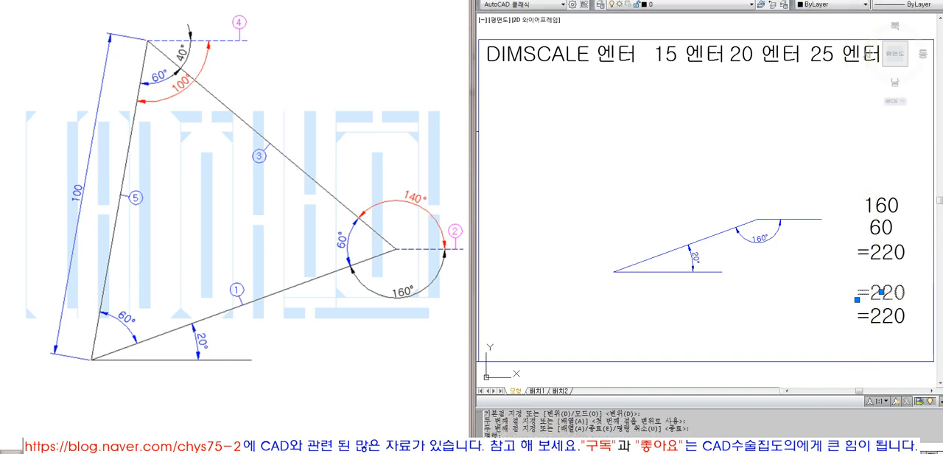
- Change the text of the upper =220 copy below the gap to 360
double_click(877, 297)
text(360-)
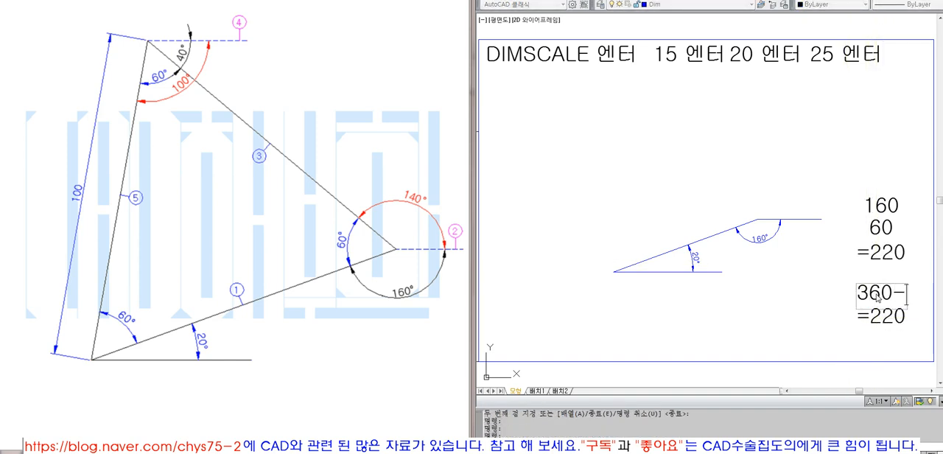
key(BackSpace)
key(Return)
key(Escape)
- Change the text of the note under 360 to -220
click(877, 314)
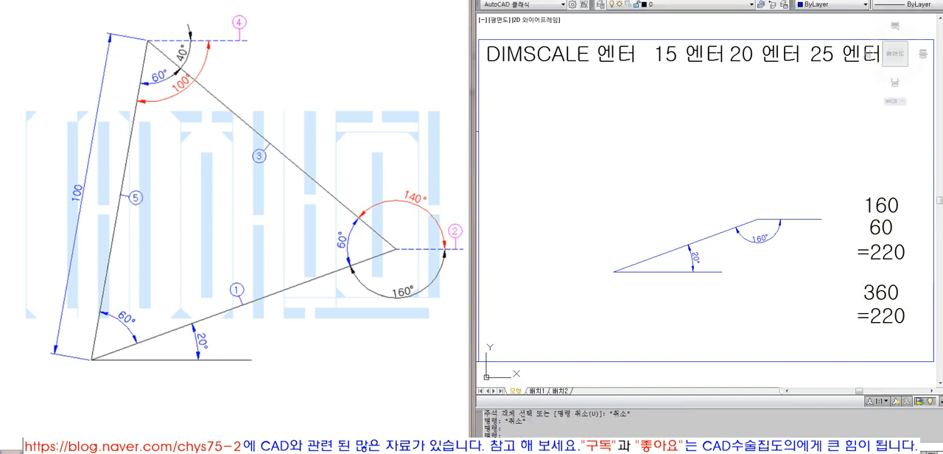
double_click(880, 316)
key(BackSpace)
text(-22)
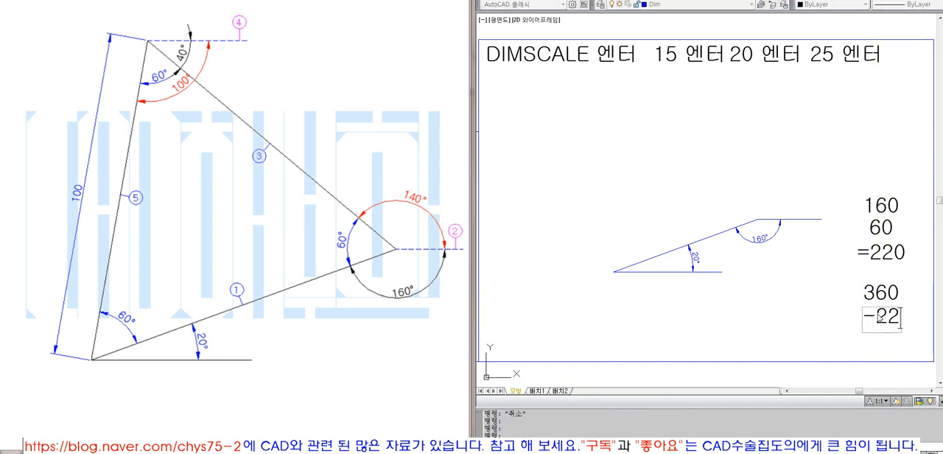
text(0)
key(Return)
key(Escape)
- Copy the -220 note straight below itself and change the copy's text to =140
click(880, 318)
text(co)
key(Return)
click(853, 323)
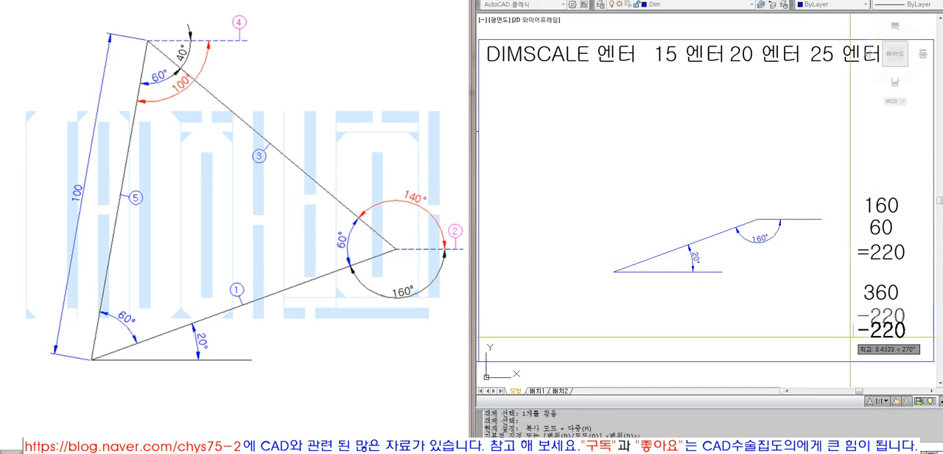
click(854, 344)
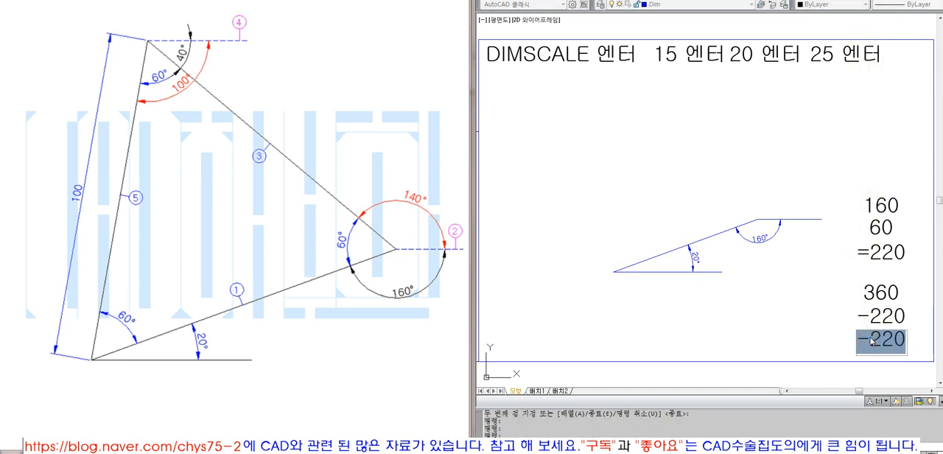
text(=140)
key(Return)
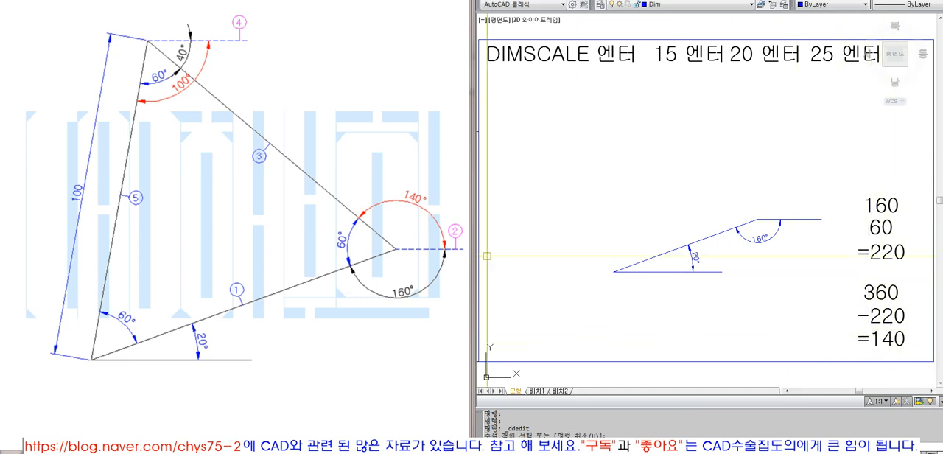
click(396, 252)
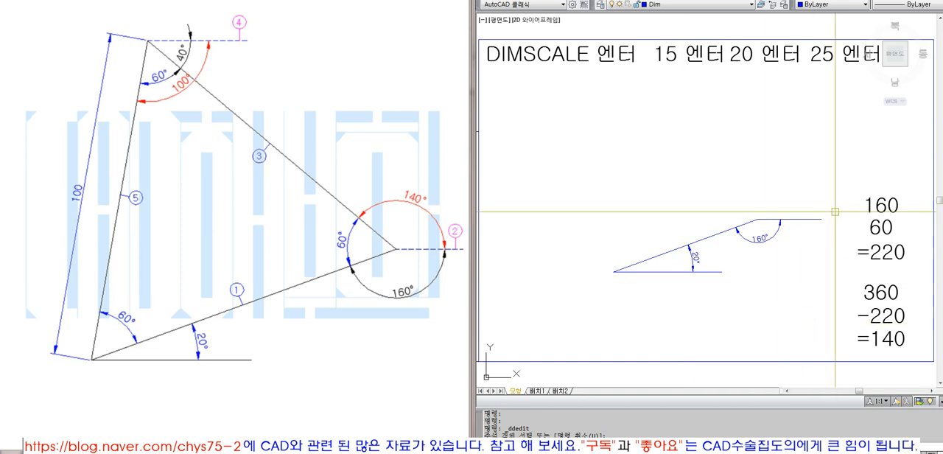
click(759, 315)
click(816, 242)
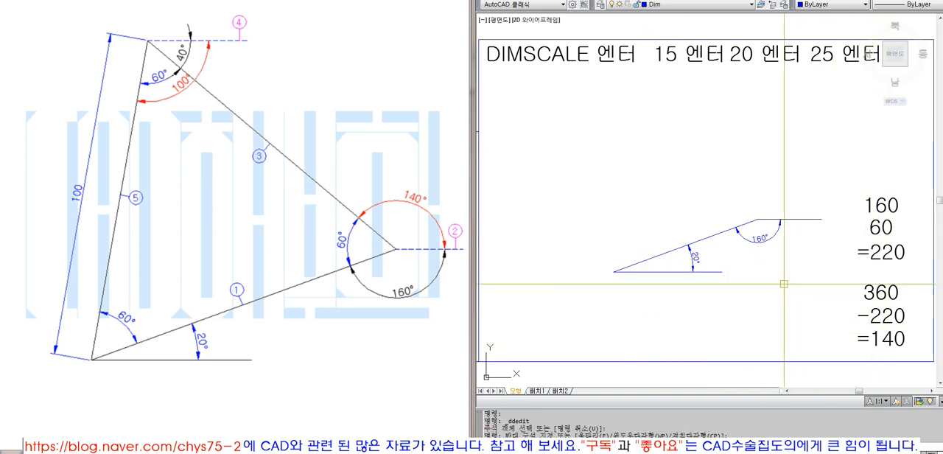
click(896, 340)
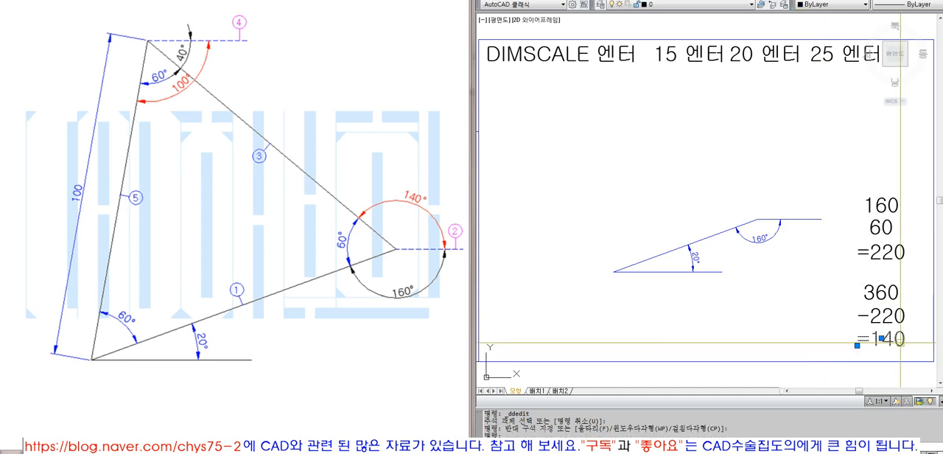
key(Escape)
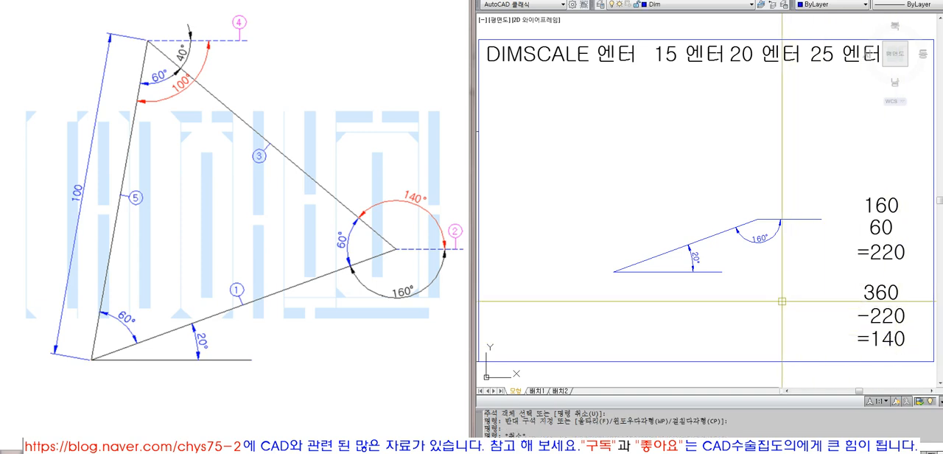
- Draw a line 100 long at 140° from the upper end of the 20° line
text(l)
key(Return)
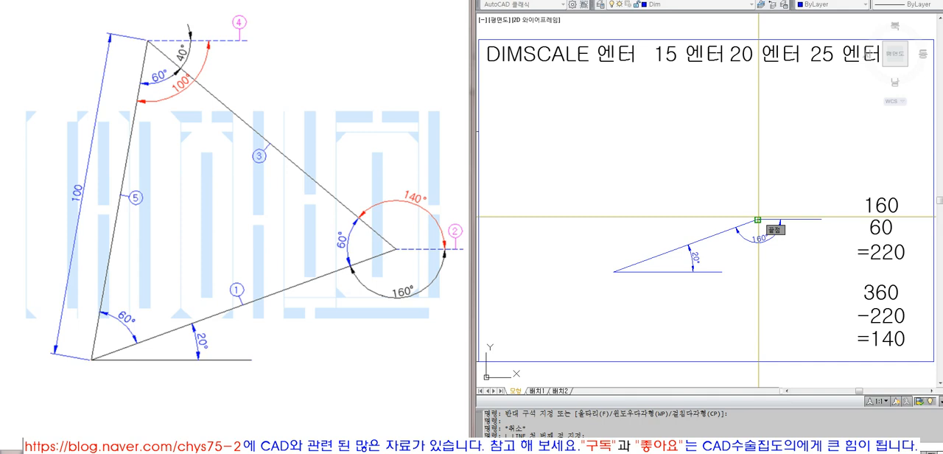
click(759, 220)
text(@100<140)
key(Return)
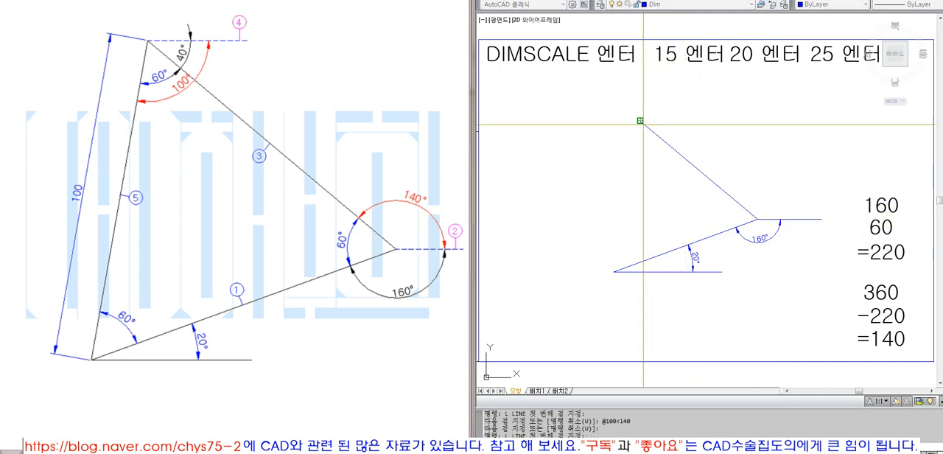
- Draw the closing side down to the triangle's lower-left corner and erase it
click(614, 272)
click(632, 164)
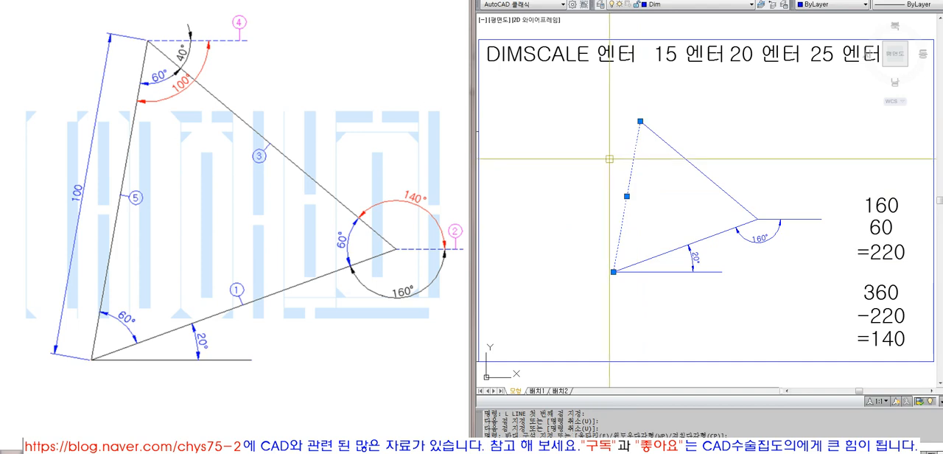
text(e)
key(Return)
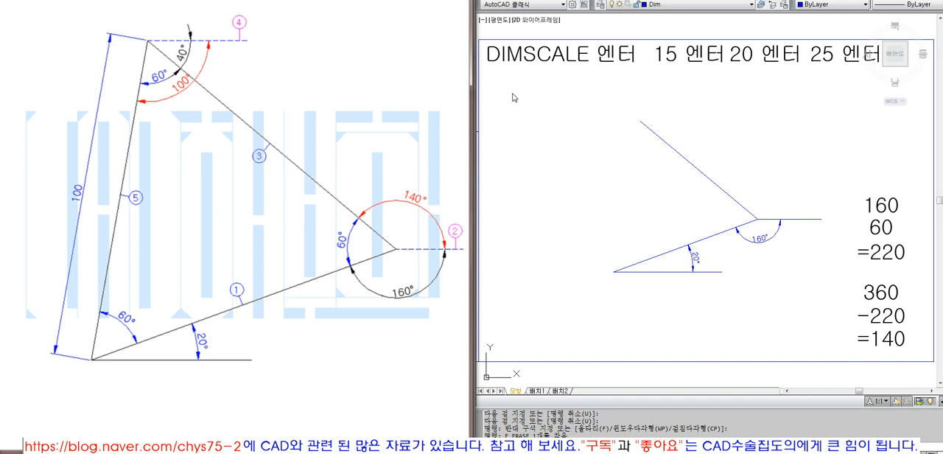
- Draw a horizontal guide line rightwards from the triangle's top vertex and dimension its angle to the adjoining side
click(640, 120)
click(736, 121)
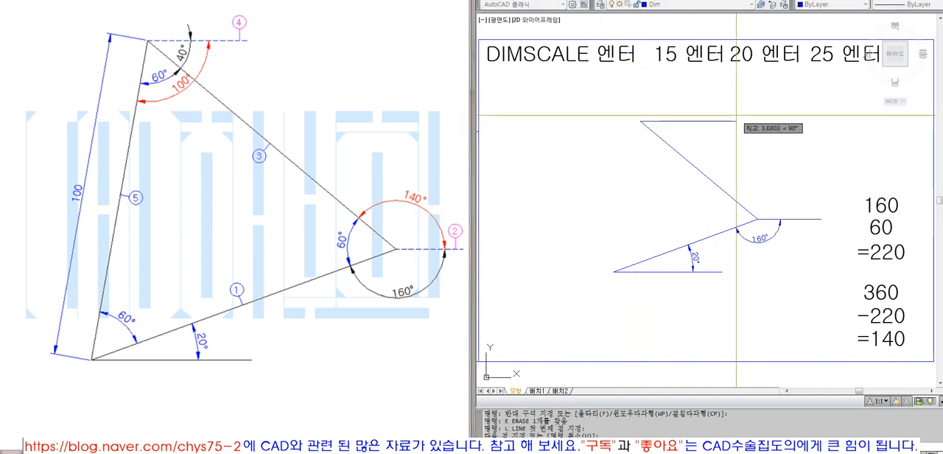
click(731, 0)
click(741, 77)
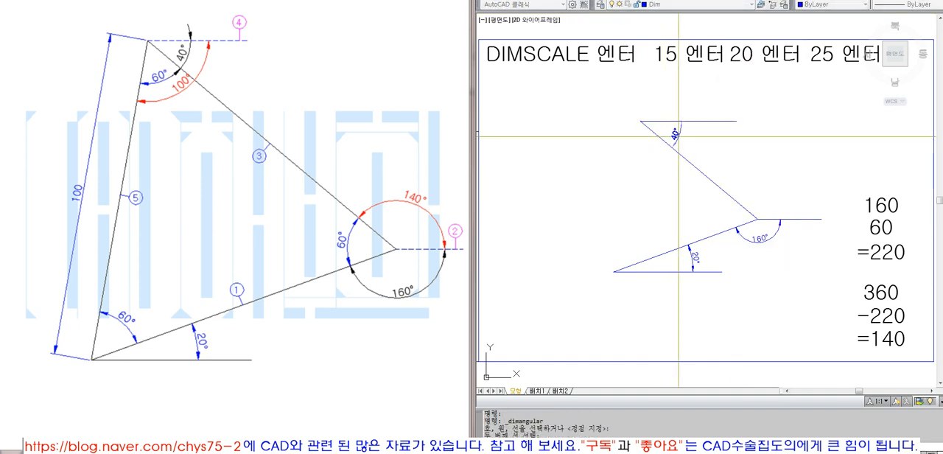
click(679, 135)
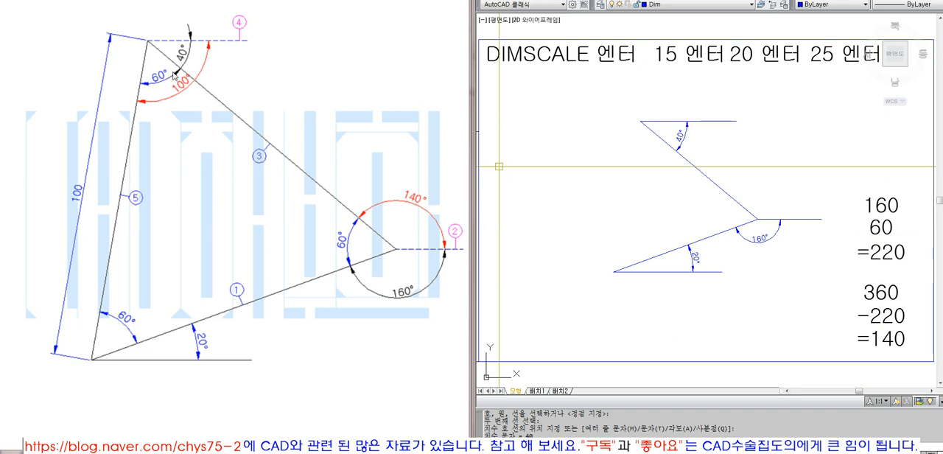
- Change the upper group of calculation notes to read 60, 40 and =100
double_click(880, 205)
text(60)
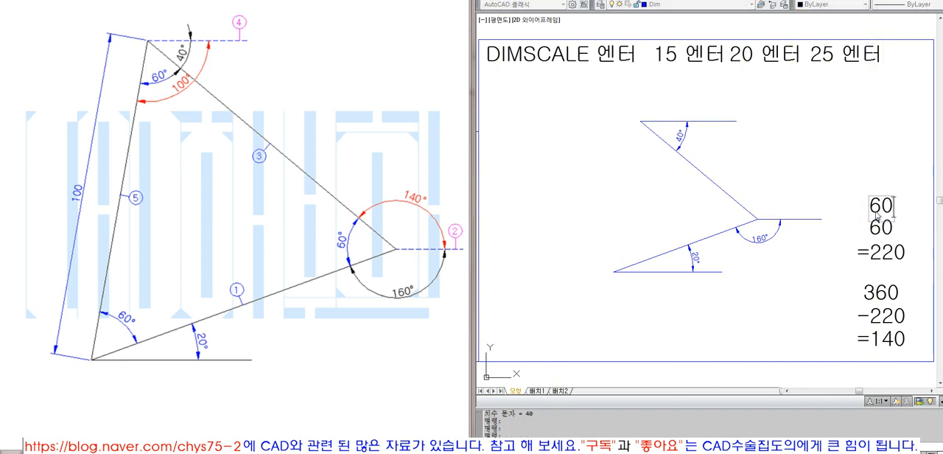
key(Return)
click(878, 233)
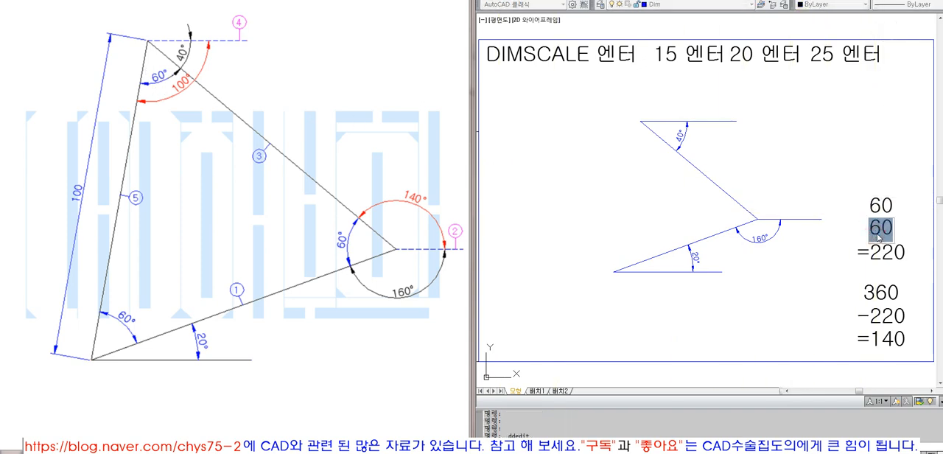
key(Return)
click(881, 254)
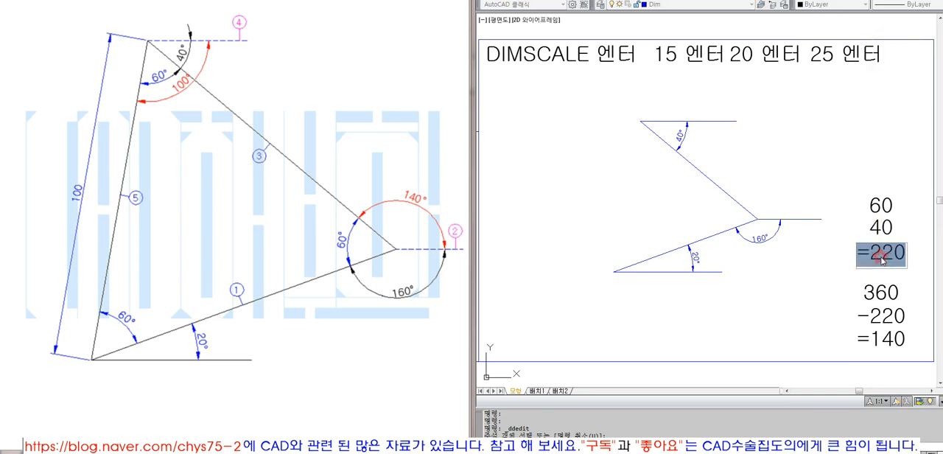
text(=)
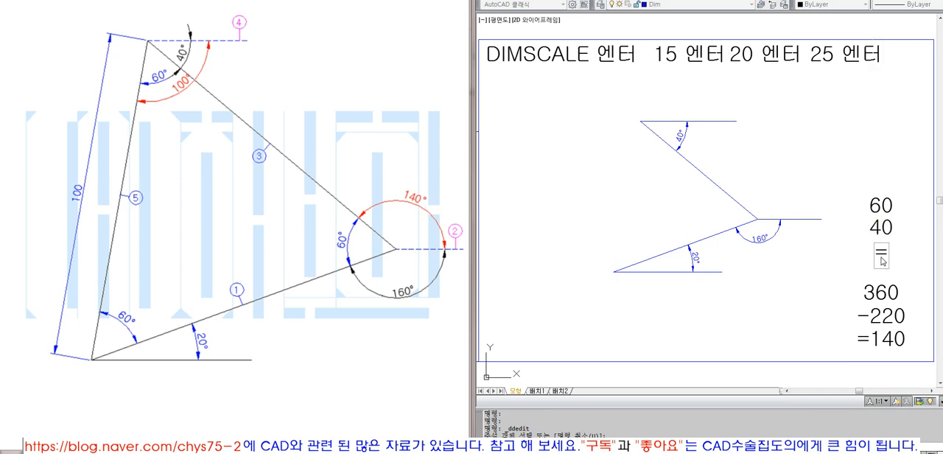
key(Return)
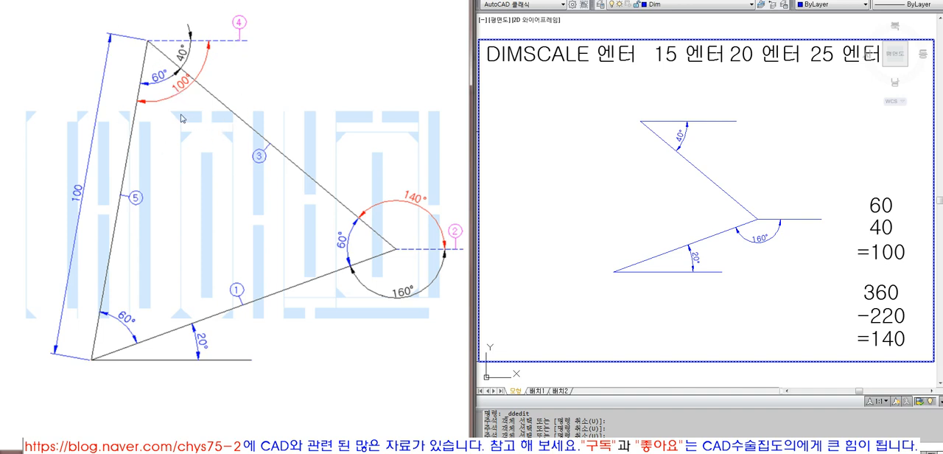
key(Escape)
text(l)
key(Return)
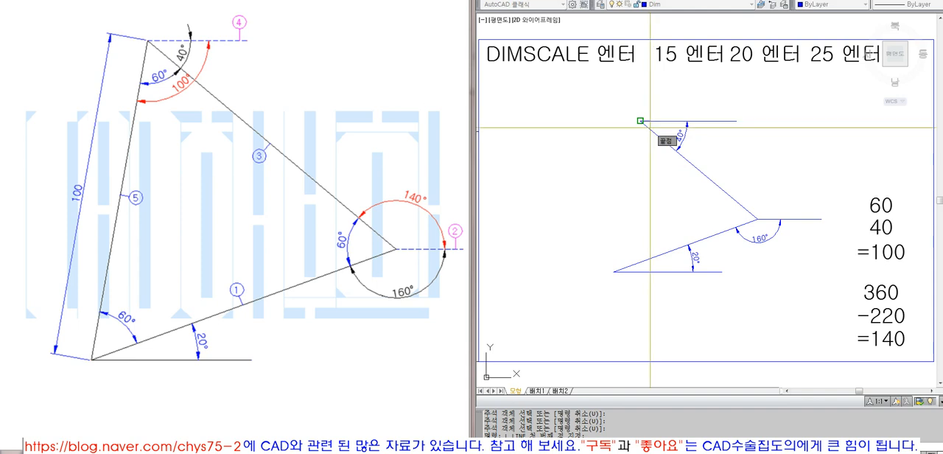
click(641, 120)
text(@100<-100)
key(Return)
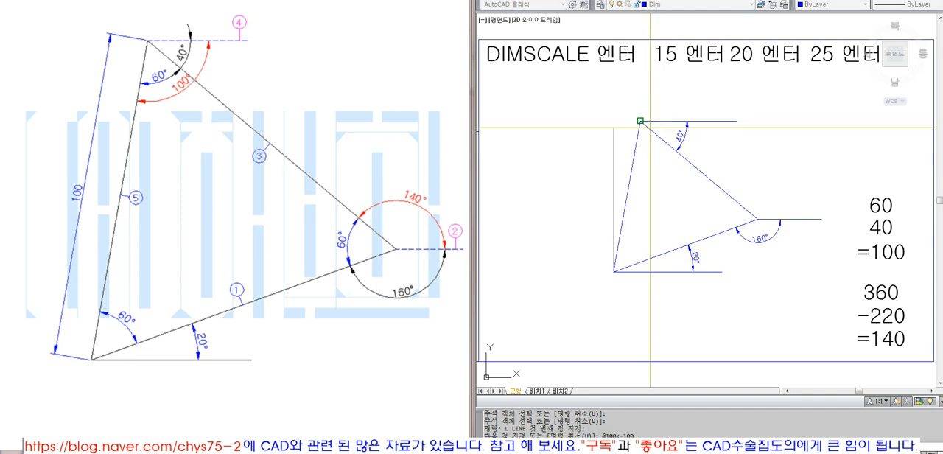
key(Escape)
- Erase the horizontal guide lines and angle dimensions at all three vertices, leaving only the triangle
text(e)
key(Return)
click(714, 143)
click(683, 106)
key(Return)
key(Return)
click(801, 257)
click(772, 211)
key(Return)
key(Return)
click(741, 298)
click(686, 260)
key(Return)
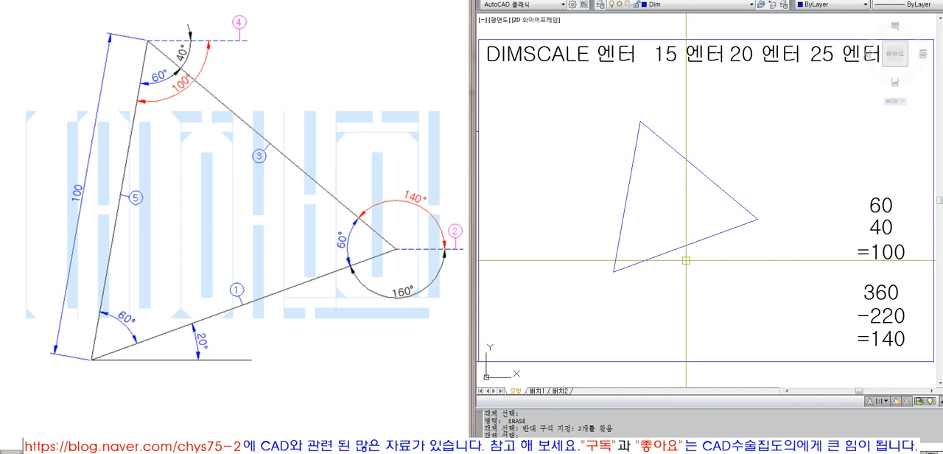
- Draw a horizontal guide line rightwards from the triangle's right vertex
text(l)
key(Return)
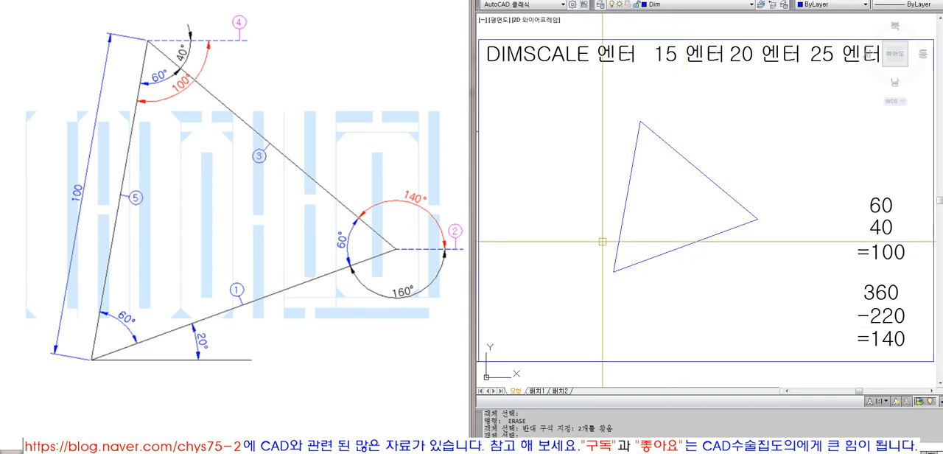
click(757, 218)
click(815, 229)
key(Return)
click(744, 224)
click(770, 220)
key(Escape)
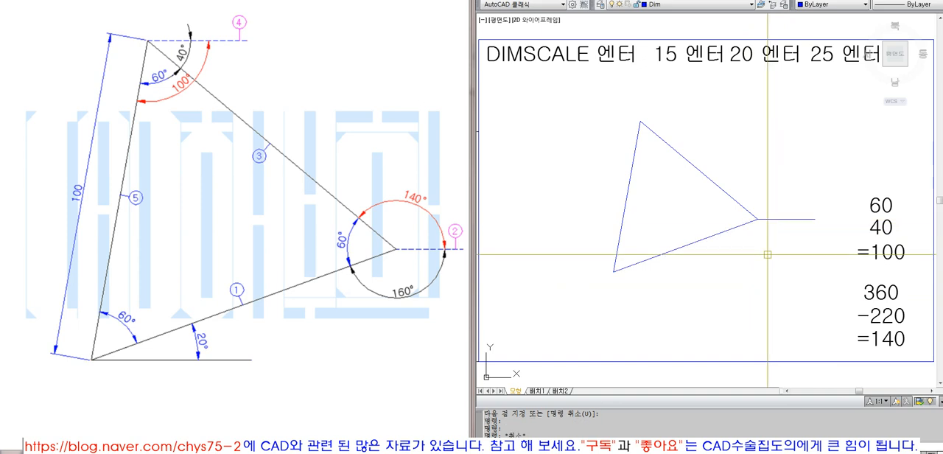
- Dimension the angle between the triangle's lower side and the guide line, placing the arc below the right vertex
click(725, 0)
click(759, 79)
click(743, 225)
click(774, 220)
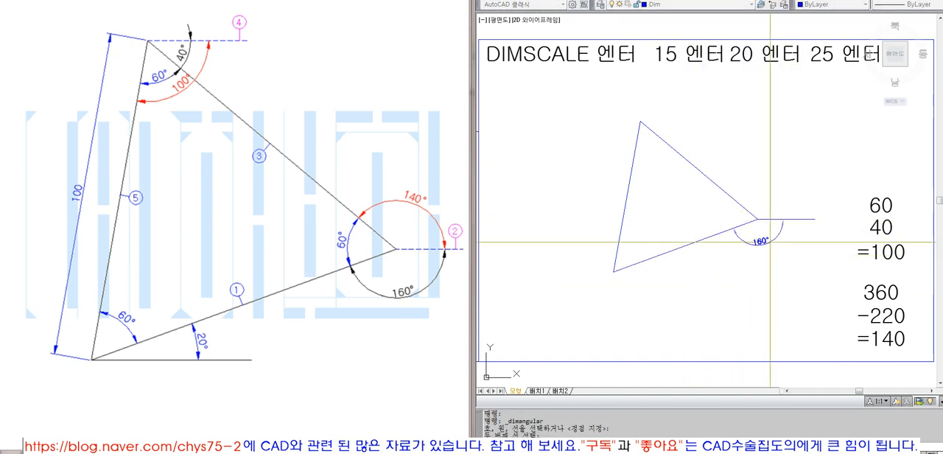
click(782, 225)
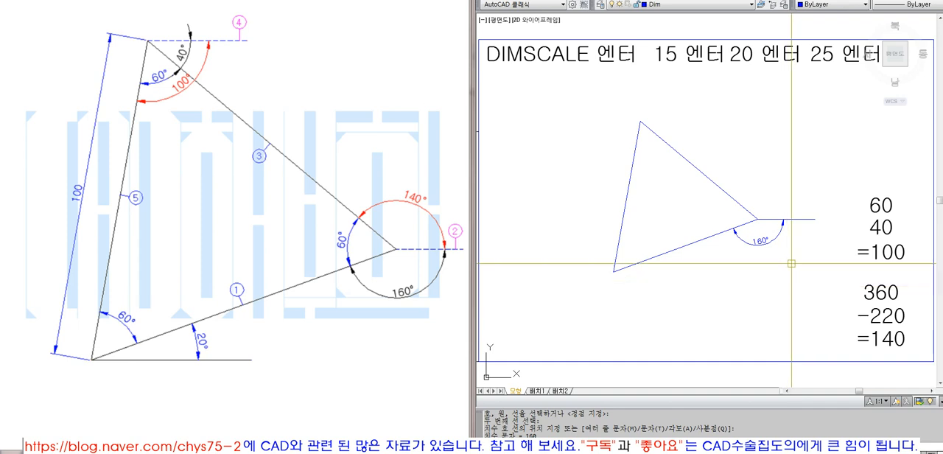
- Erase the angle dimension below the triangle's right vertex
text(L)
key(Escape)
click(767, 244)
text(E)
key(space)
- Draw horizontal guide lines rightwards from the triangle's lower-left corner and leftwards from its right vertex
text(L)
key(space)
click(614, 272)
click(724, 272)
key(space)
click(757, 218)
click(673, 219)
- Dimension the angle between the left-going guide line at the right vertex and the triangle's lower side
click(729, 0)
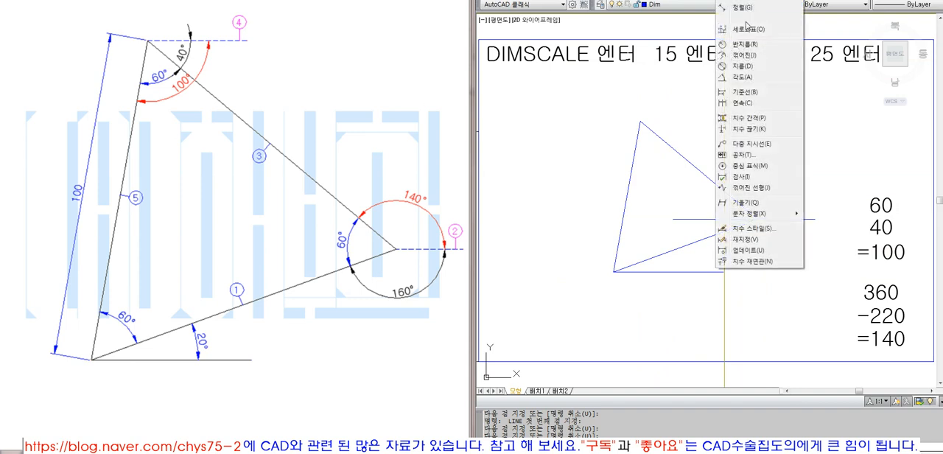
click(744, 77)
click(704, 219)
click(685, 246)
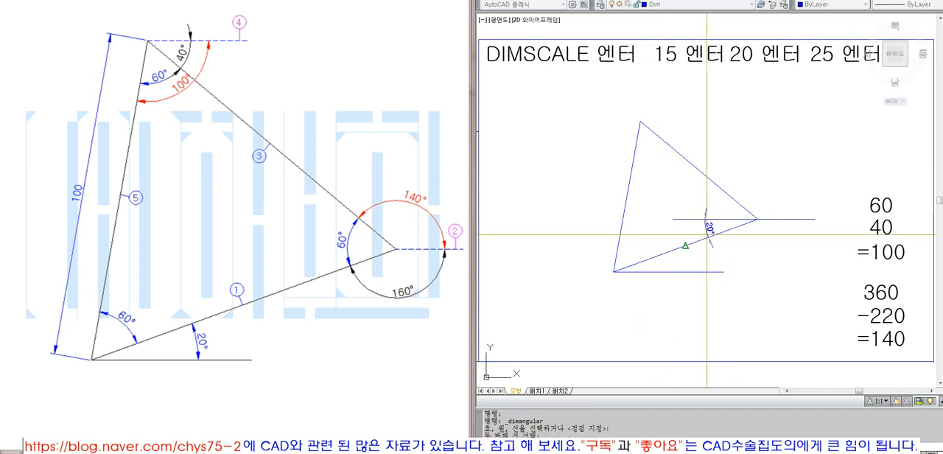
click(693, 231)
- Dimension the angle between the triangle's lower side and the guide line at the lower-left corner
key(space)
click(665, 255)
click(668, 272)
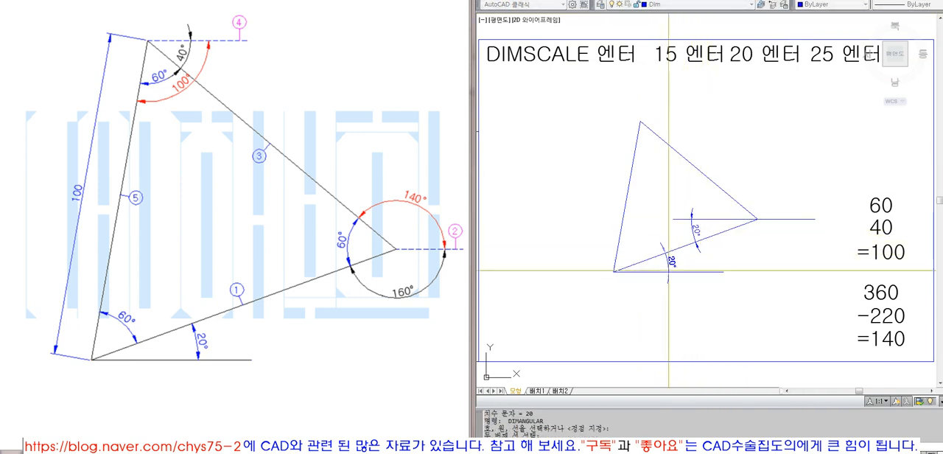
click(681, 263)
click(711, 272)
click(783, 218)
key(Escape)
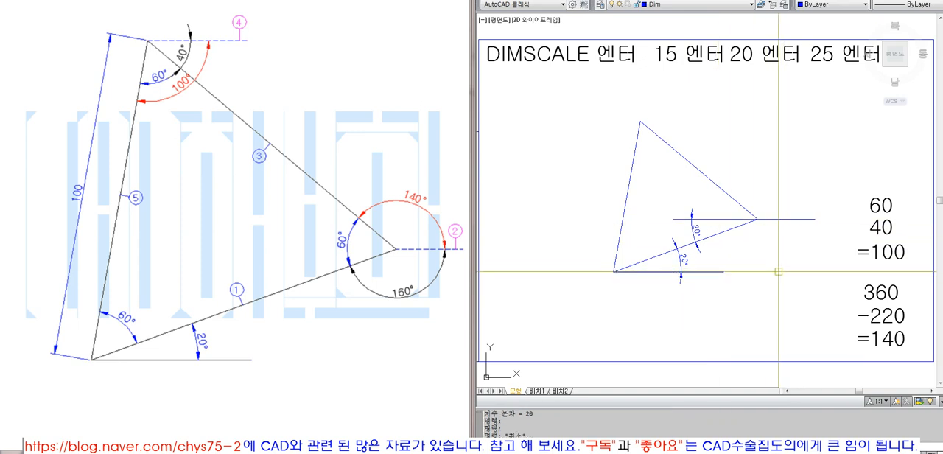
- Dimension the angle from the lower side to the right-going guide line with a larger arc below the right vertex
click(779, 219)
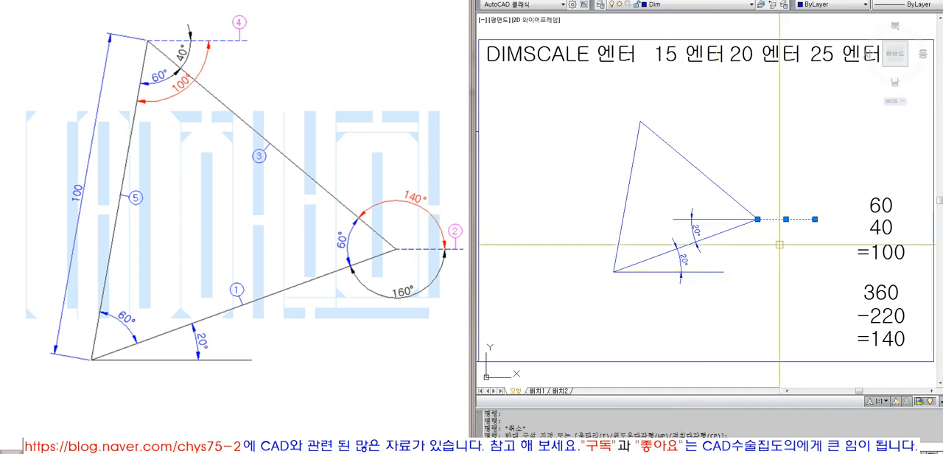
key(Escape)
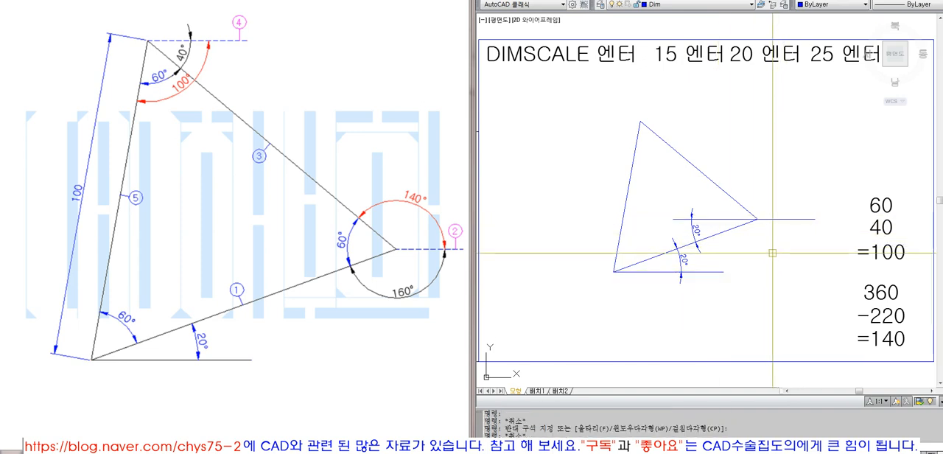
click(762, 218)
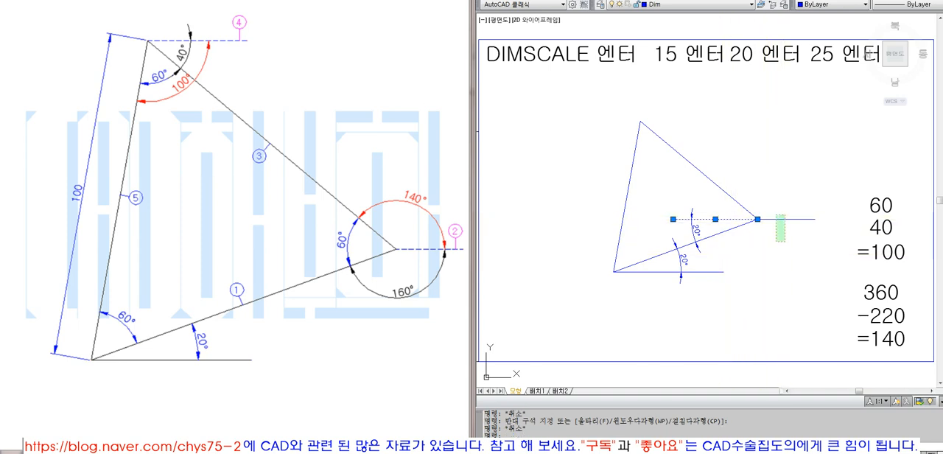
key(Escape)
click(733, 1)
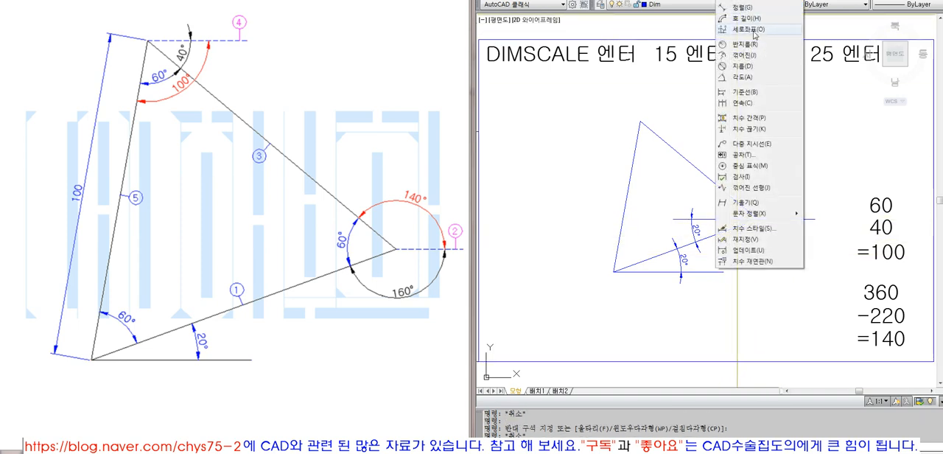
click(747, 79)
click(743, 224)
click(771, 219)
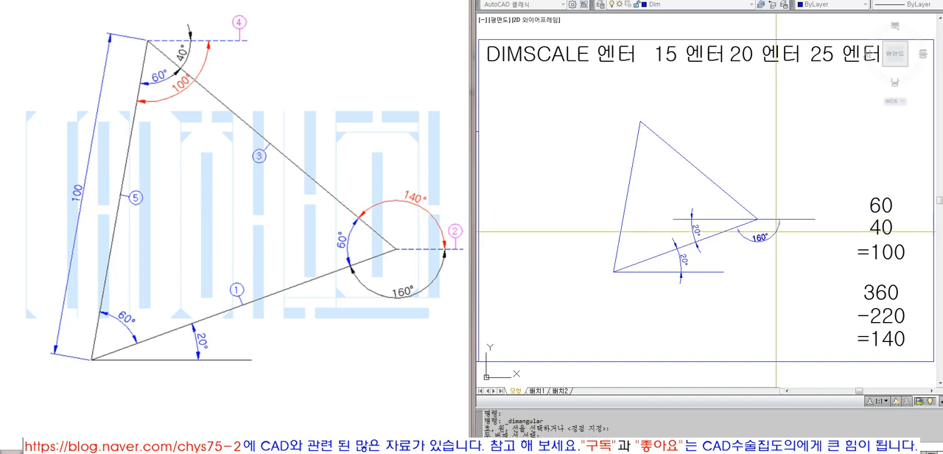
click(766, 255)
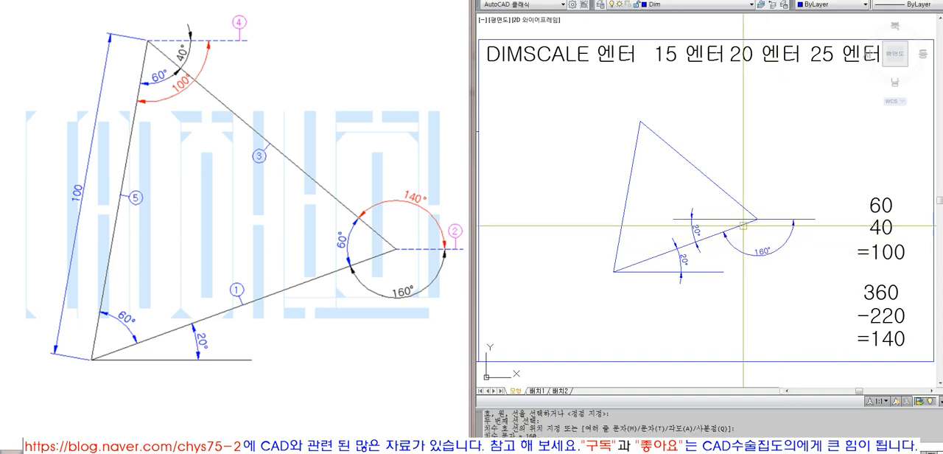
- Dimension the angle between the triangle's upper-right side and the left-going guide line
key(Return)
click(729, 195)
click(716, 204)
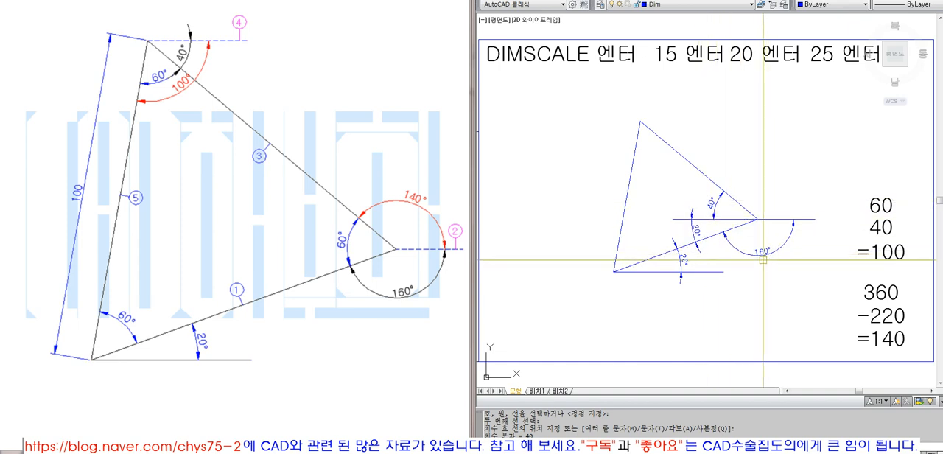
- Erase the 40° and 160° angle dimensions around the right vertex
click(720, 197)
text(e)
key(space)
click(745, 253)
key(space)
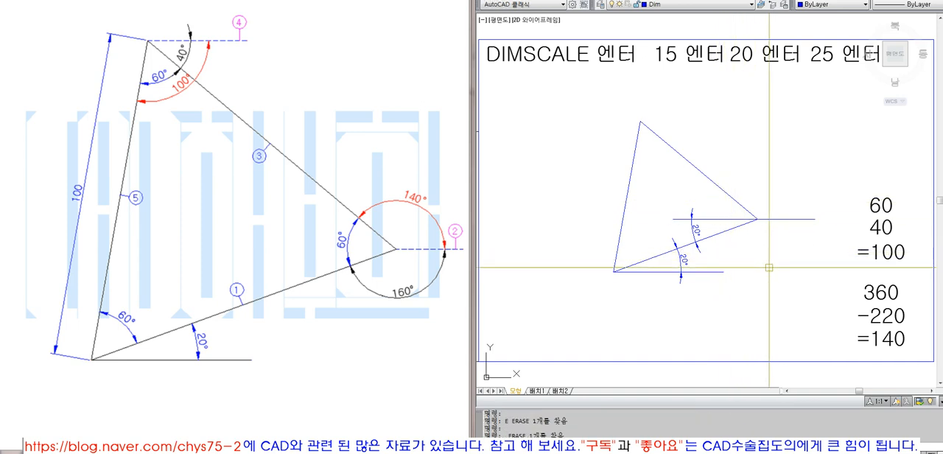
- Undo the last two erasures and the creation of the two angle dimensions at the right vertex
text(u)
key(space)
key(space)
key(space)
key(space)
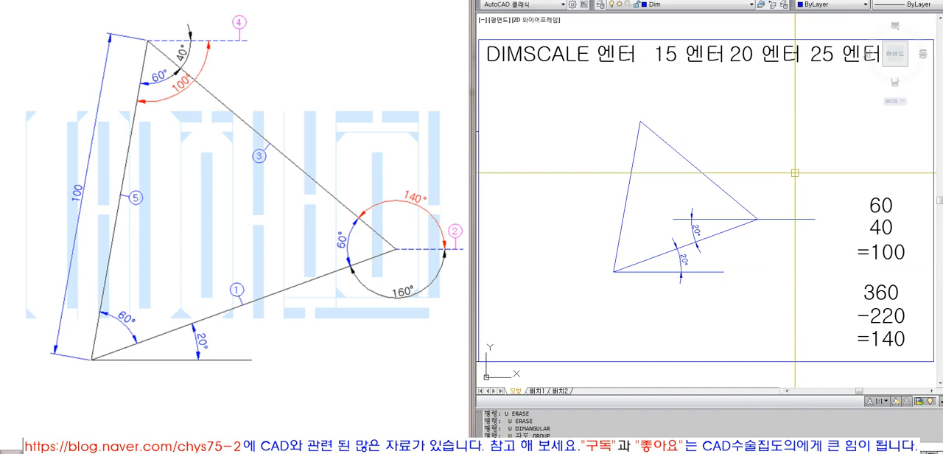
- Erase the remaining guide lines and both 20° angle dimensions around the triangle
text(e)
key(space)
click(721, 226)
click(680, 202)
key(space)
key(space)
click(709, 287)
click(667, 249)
key(space)
key(space)
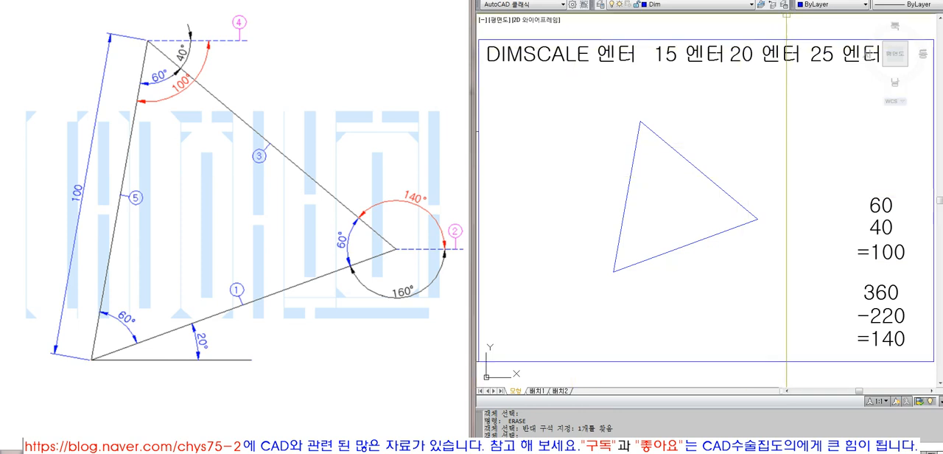
click(729, 2)
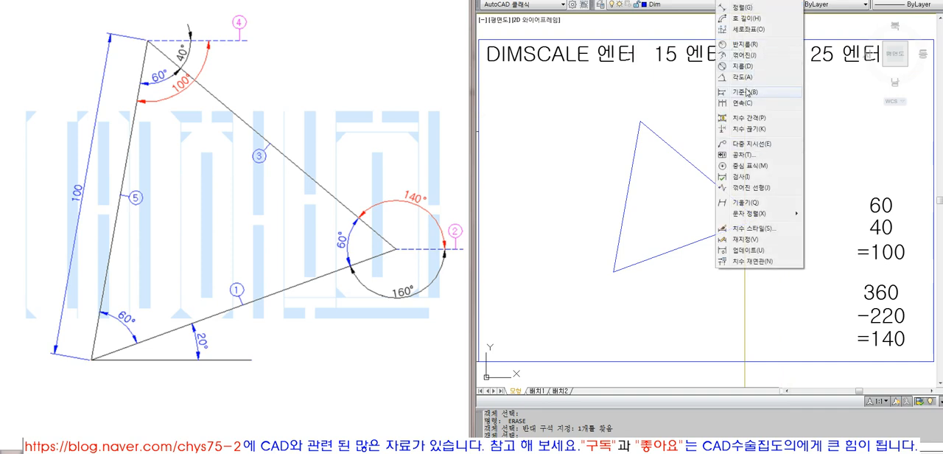
click(652, 103)
key(Escape)
click(747, 276)
key(Escape)
key(Escape)
- Erase all three sides of the finished triangle to clear the drawing area
text(e)
key(space)
click(751, 273)
click(608, 214)
key(space)
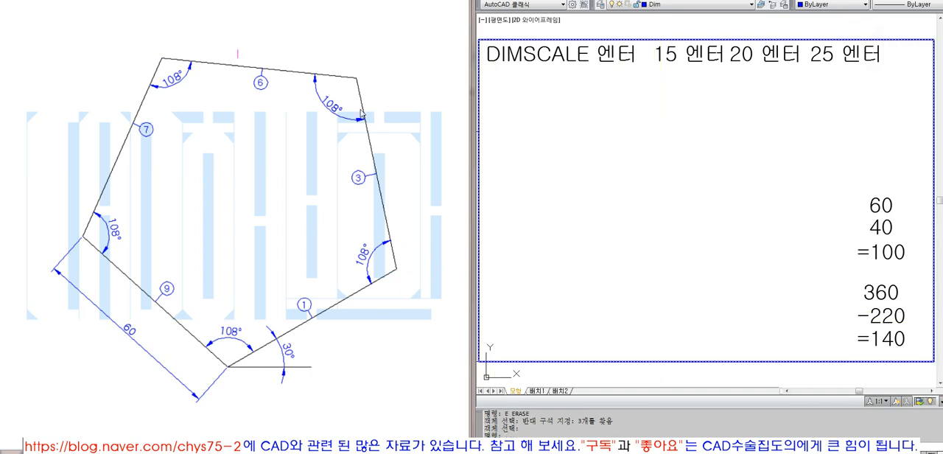
click(276, 452)
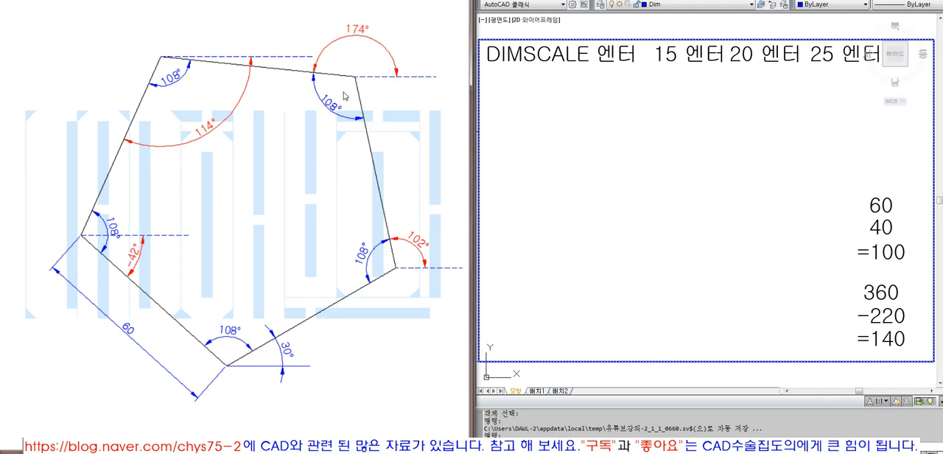
click(378, 95)
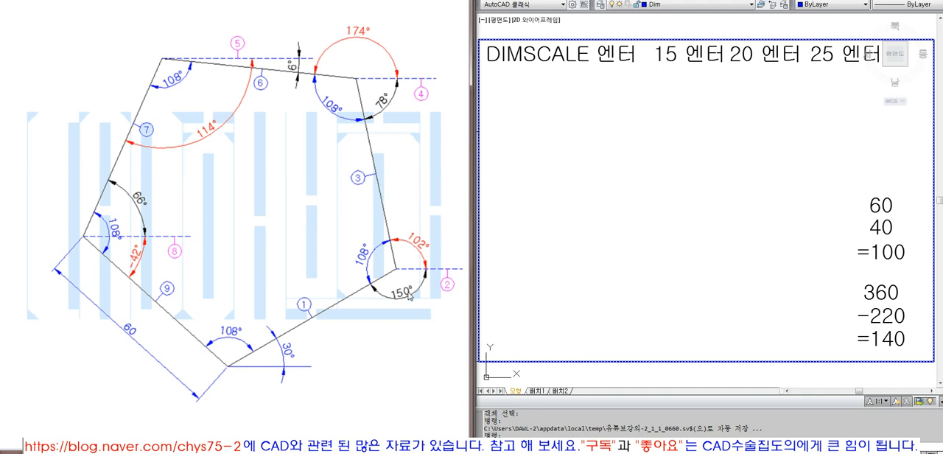
click(711, 281)
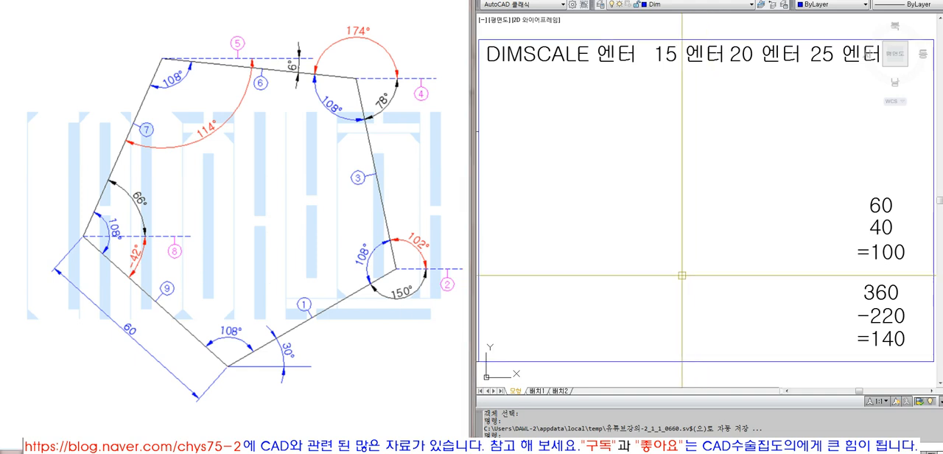
- Draw a short horizontal base line in the lower middle of the empty frame for the pentagon
text(l)
key(Return)
click(627, 297)
click(706, 305)
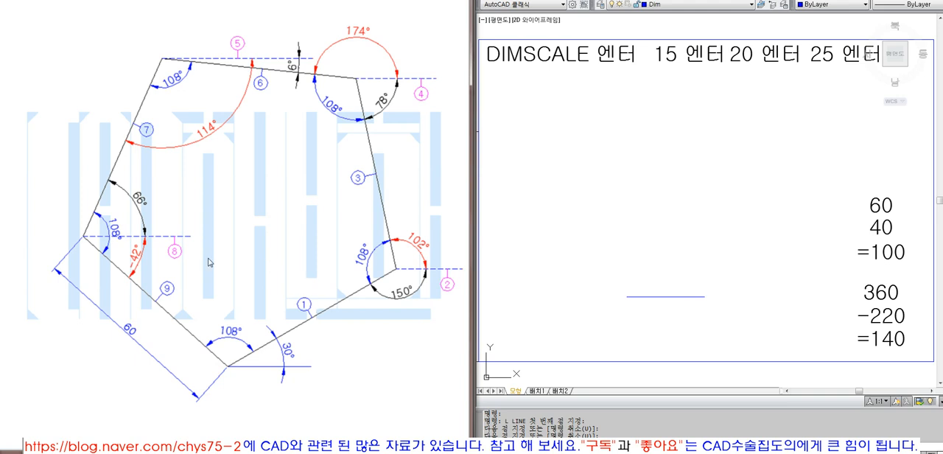
click(307, 366)
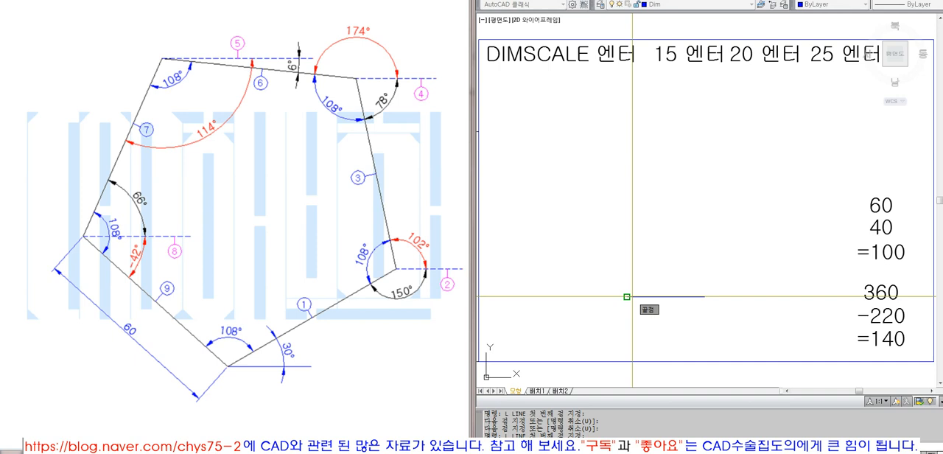
click(627, 297)
text(@60<30)
key(Return)
- Move the base line and the 30° side together a short distance horizontally to the right
text(M)
key(space)
click(667, 316)
click(650, 215)
key(space)
click(651, 215)
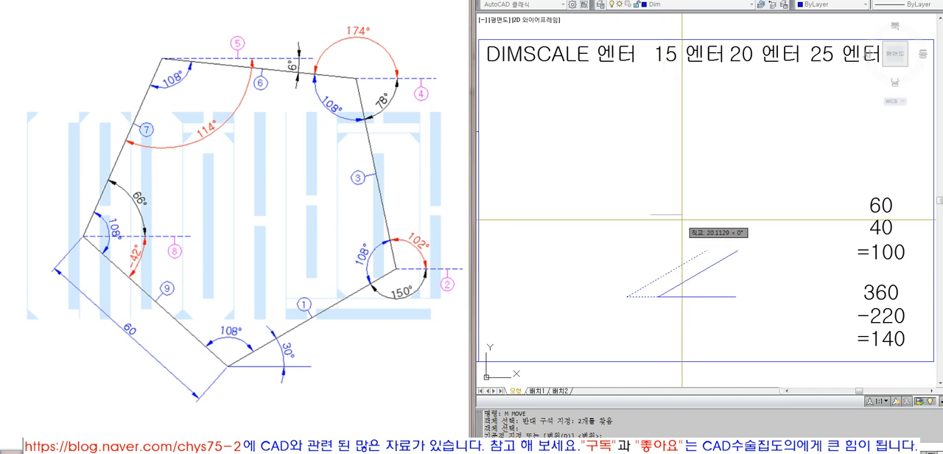
click(686, 220)
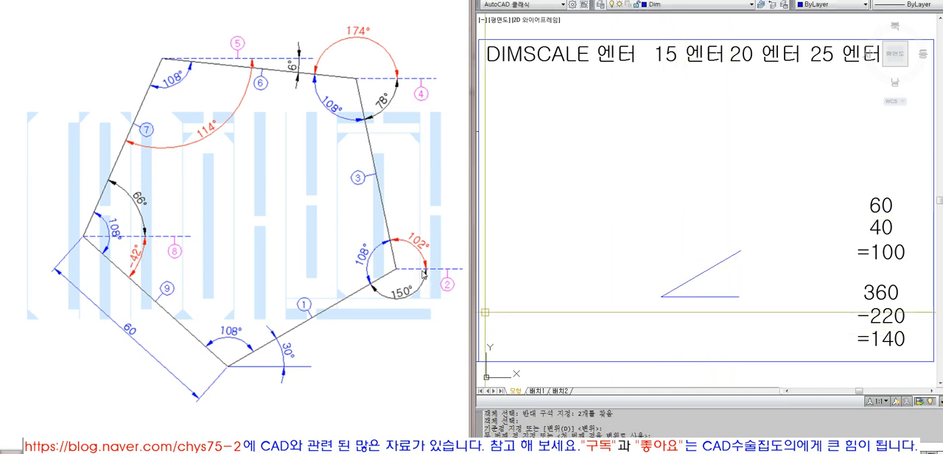
- Draw a trial slanted line upward from the upper end of the 30° side, and erase it
double_click(647, 266)
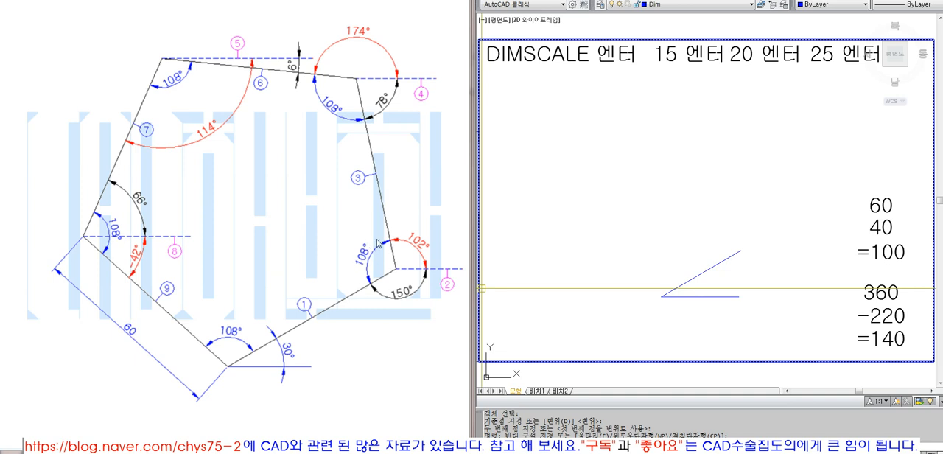
text(L)
key(space)
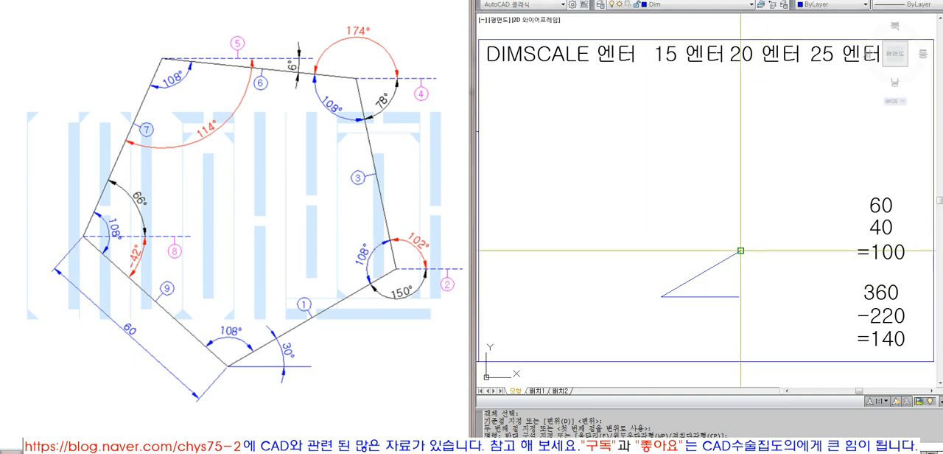
click(741, 251)
key(F8)
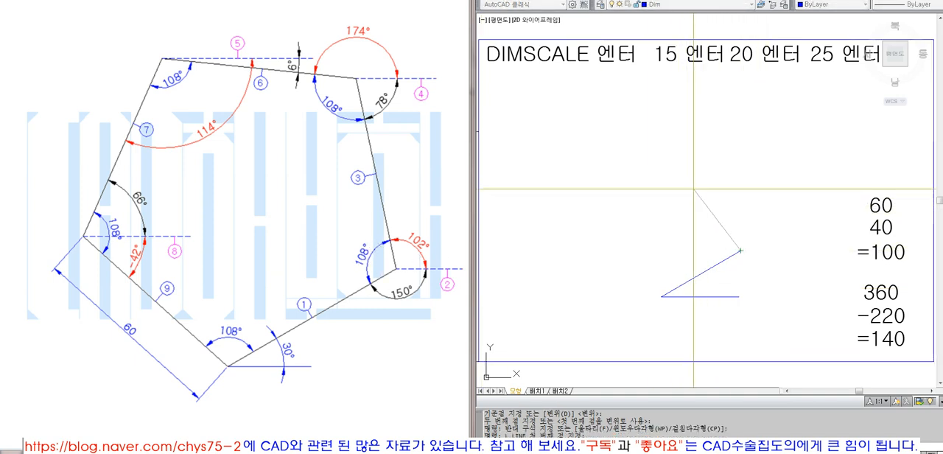
click(714, 159)
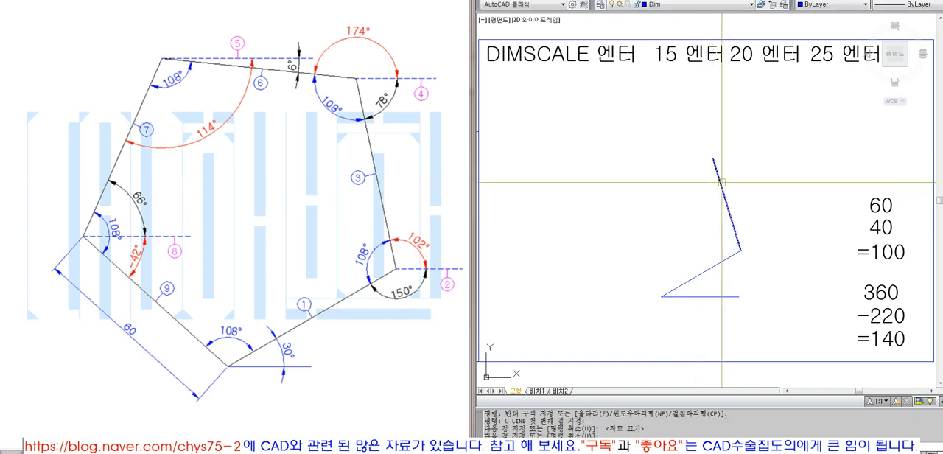
click(723, 182)
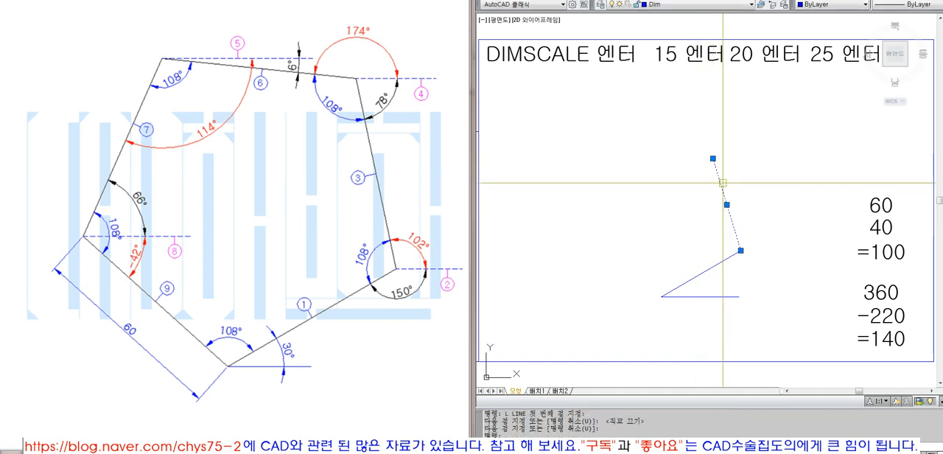
text(e)
key(Return)
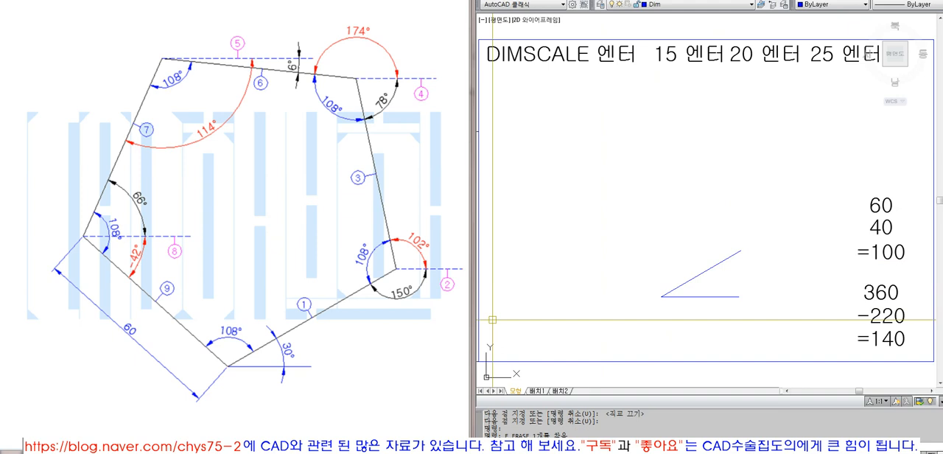
- Draw a horizontal reference line about 44 long to the right from the upper end of the 30° side, with ortho on
click(633, 255)
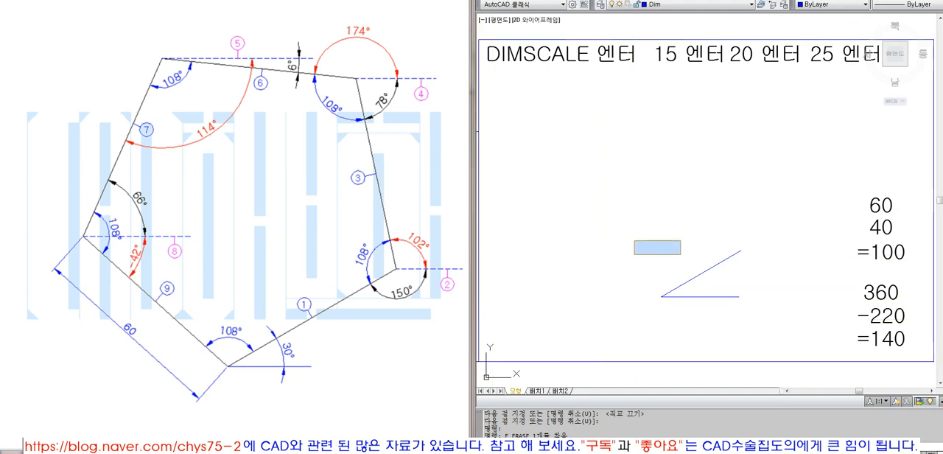
click(695, 239)
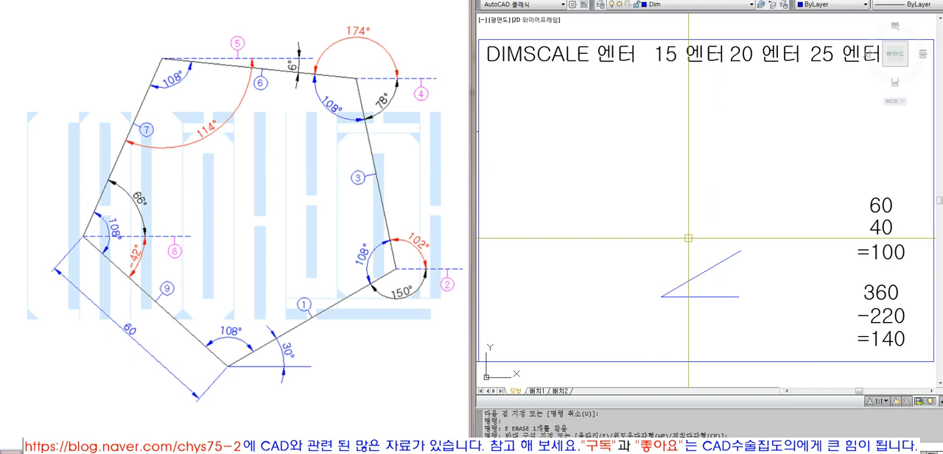
key(l)
key(Return)
click(740, 252)
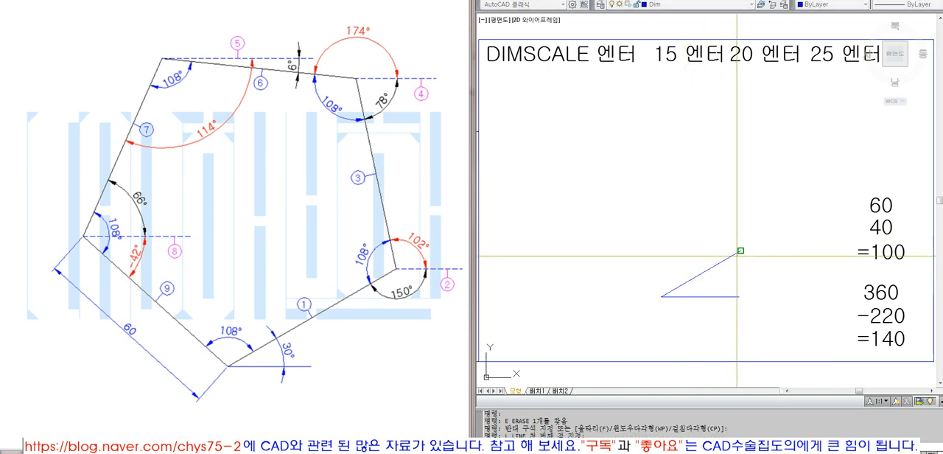
click(808, 274)
click(768, 251)
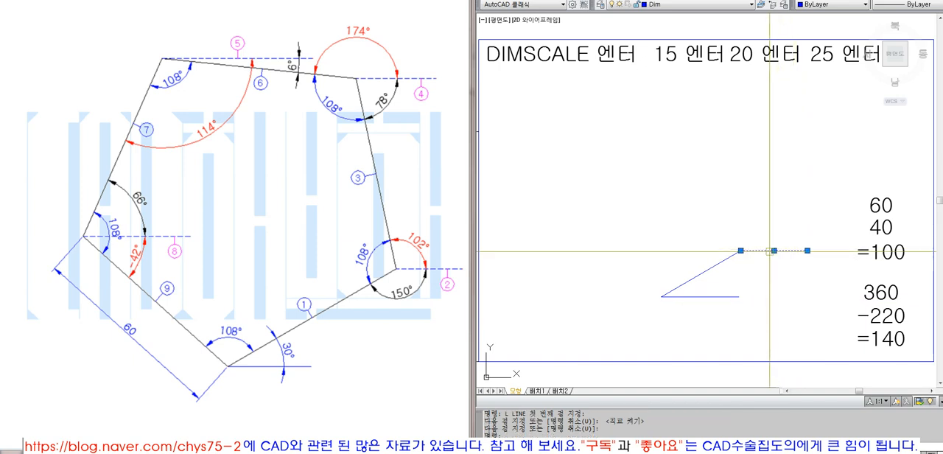
key(Escape)
click(735, 255)
mouse_move(740, 252)
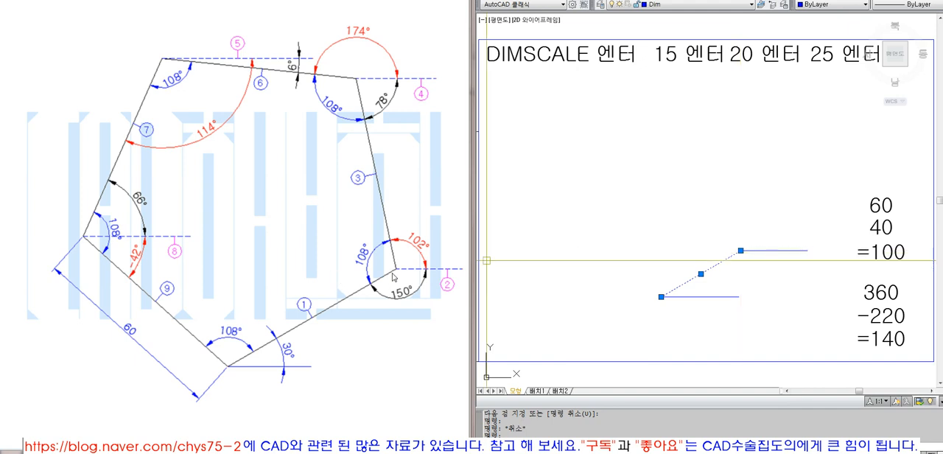
key(Escape)
click(741, 251)
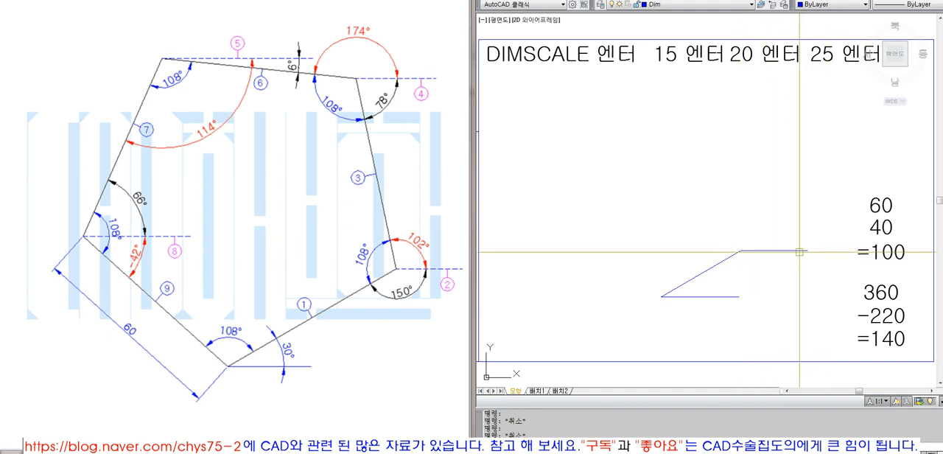
key(Escape)
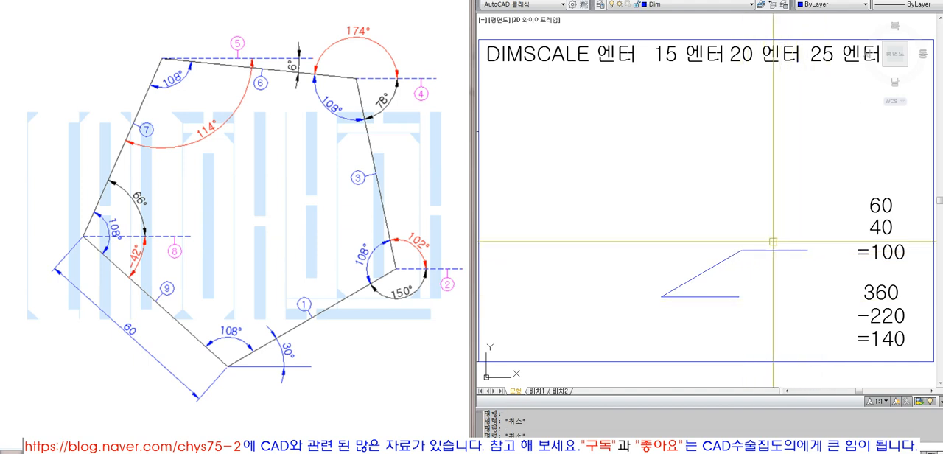
- Add an angular dimension between the 30° side and the horizontal reference line, with its arc below the vertex
click(725, 0)
click(746, 77)
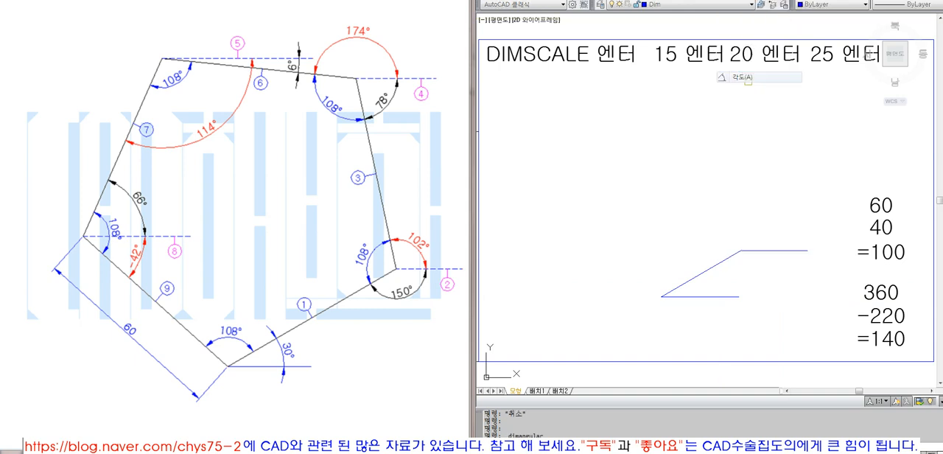
click(727, 261)
click(756, 250)
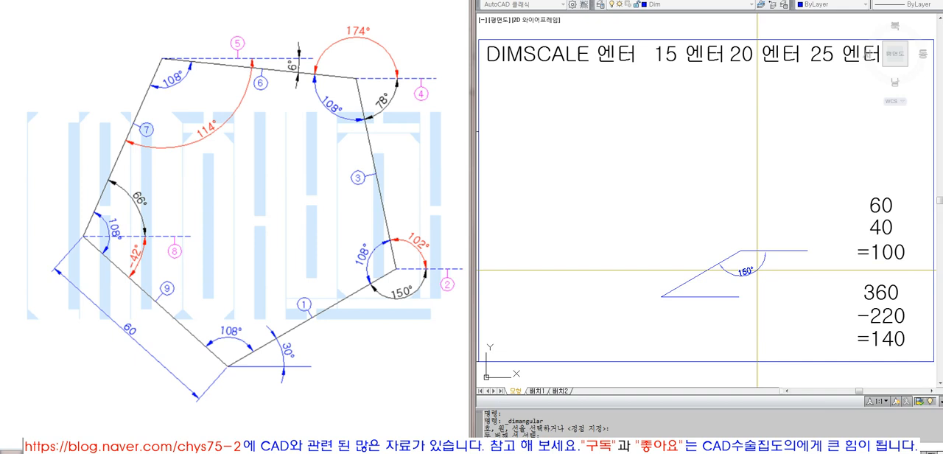
click(757, 269)
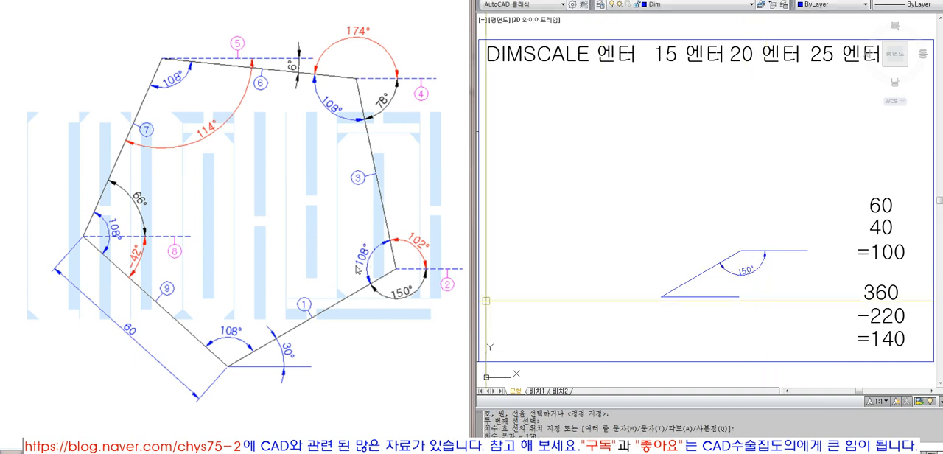
- Edit the upper calculation's text entries to 150, 108 and =258
double_click(880, 206)
text(150)
key(Return)
click(882, 228)
text(108)
key(Return)
click(888, 252)
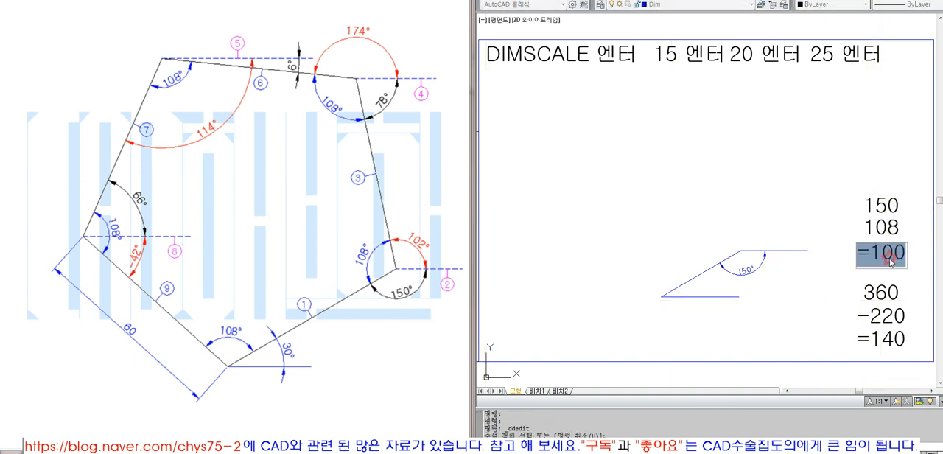
text(=258)
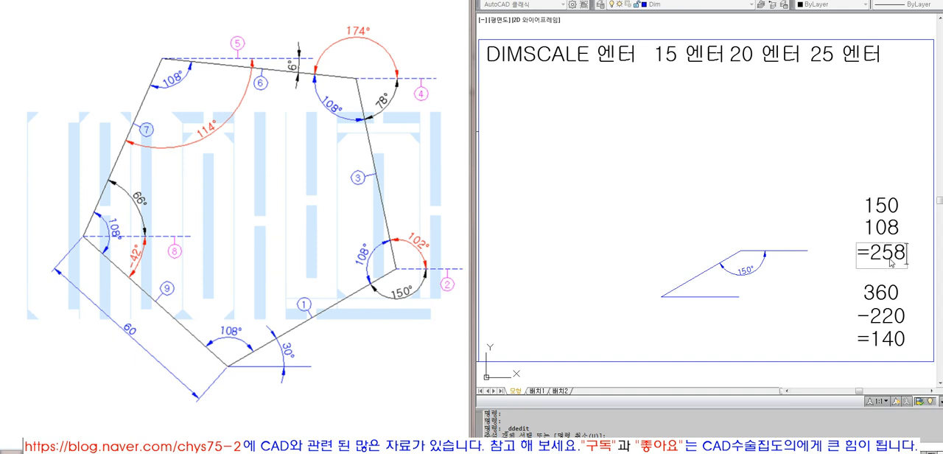
key(Return)
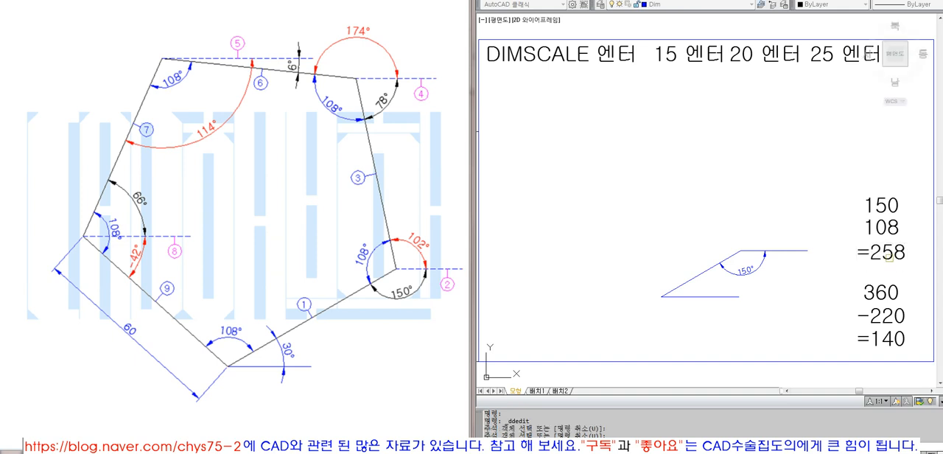
- Edit the lower calculation below 360 to read -258 and =102
click(892, 317)
text(-258)
key(Return)
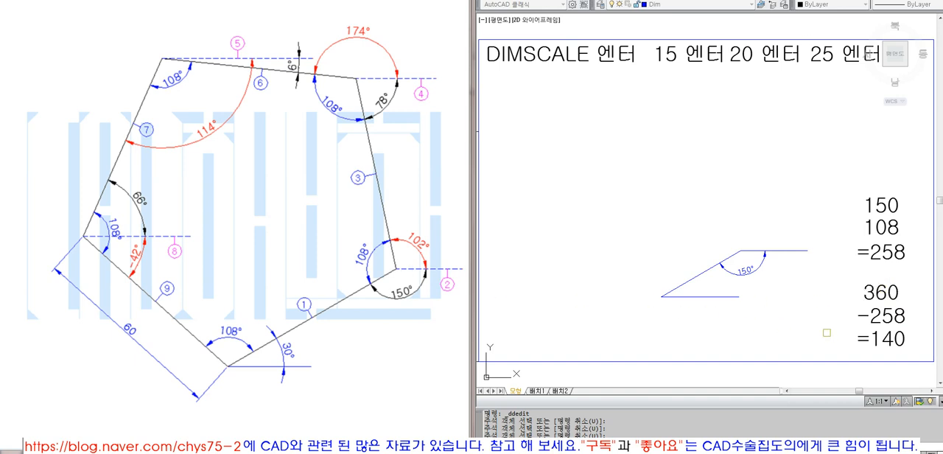
click(890, 345)
drag(872, 339, 929, 343)
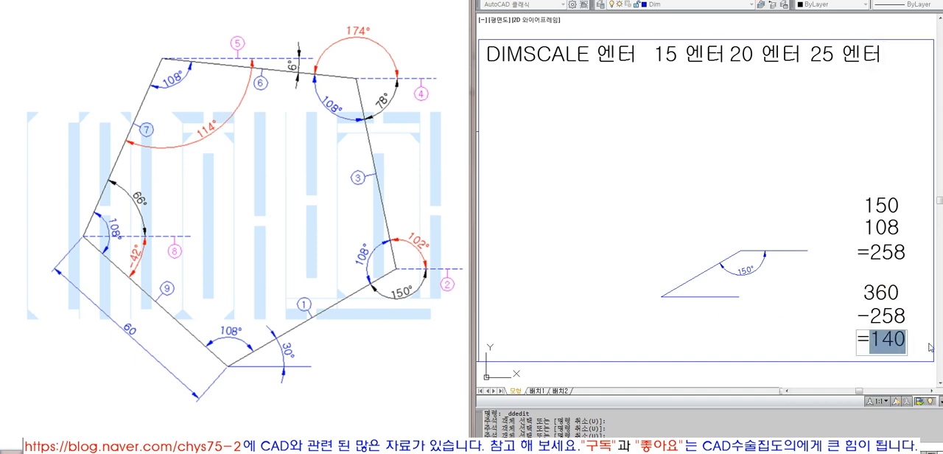
text(102)
key(Return)
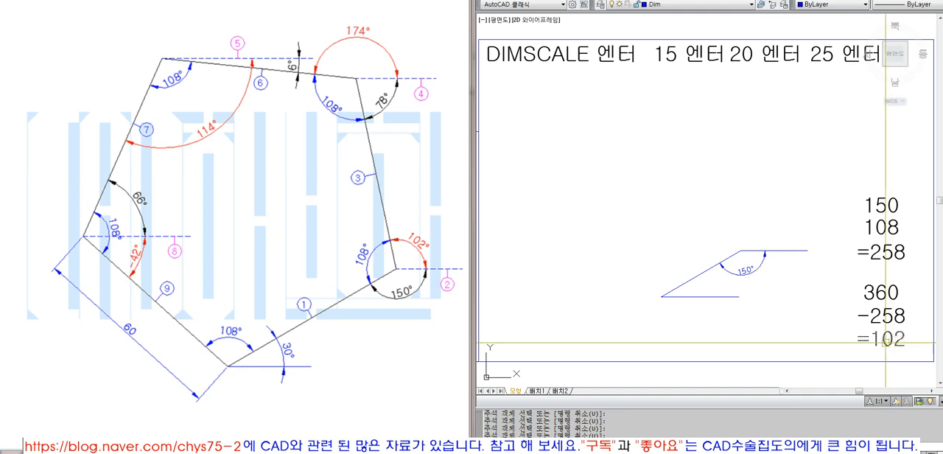
click(397, 268)
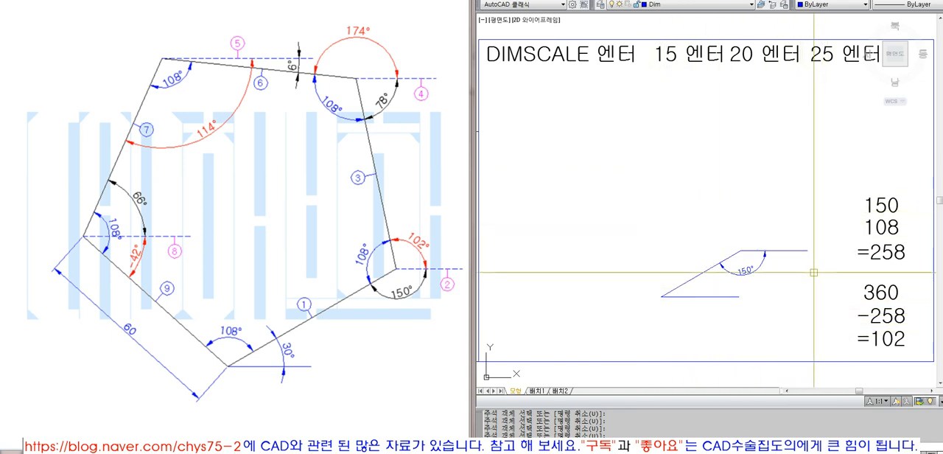
text(L)
key(Return)
click(741, 251)
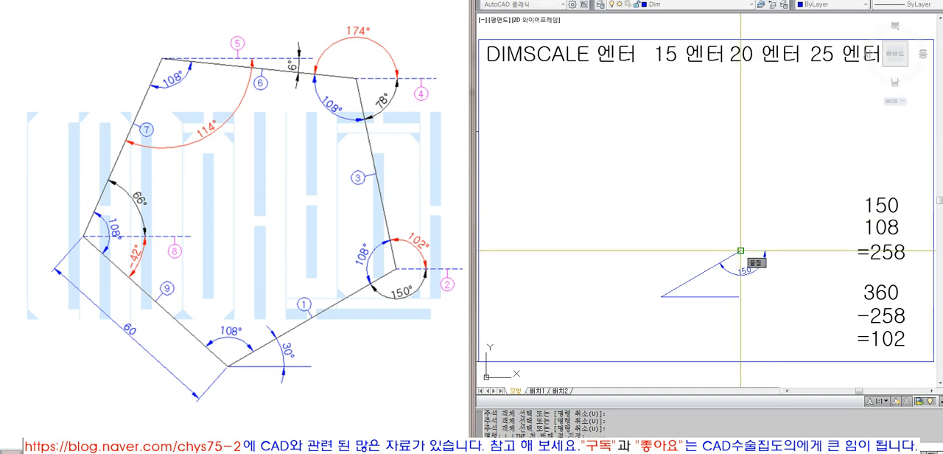
text(@60<102)
key(Return)
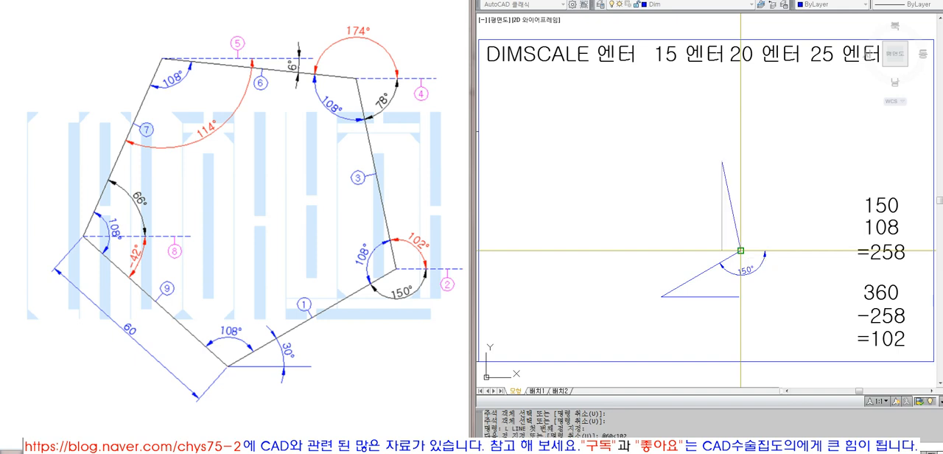
key(Return)
- Erase the horizontal reference line and the 150° angle dimension at the vertex between the two sides
click(781, 291)
click(758, 243)
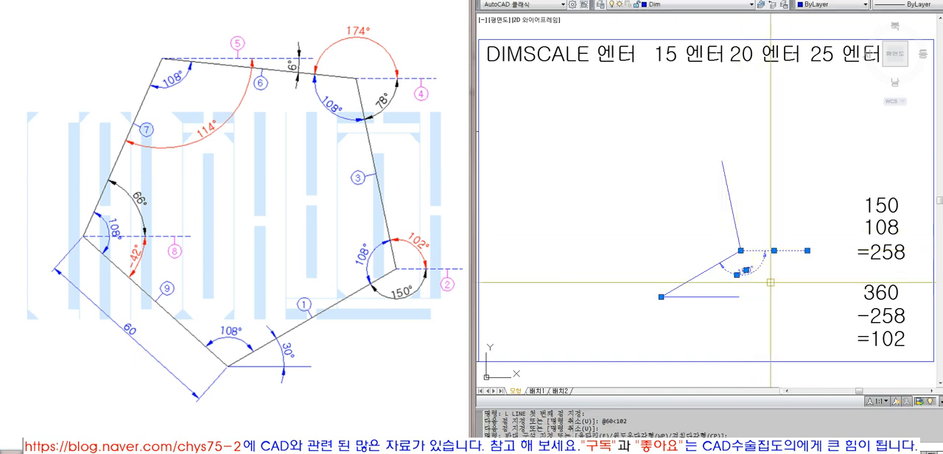
text(E)
key(Return)
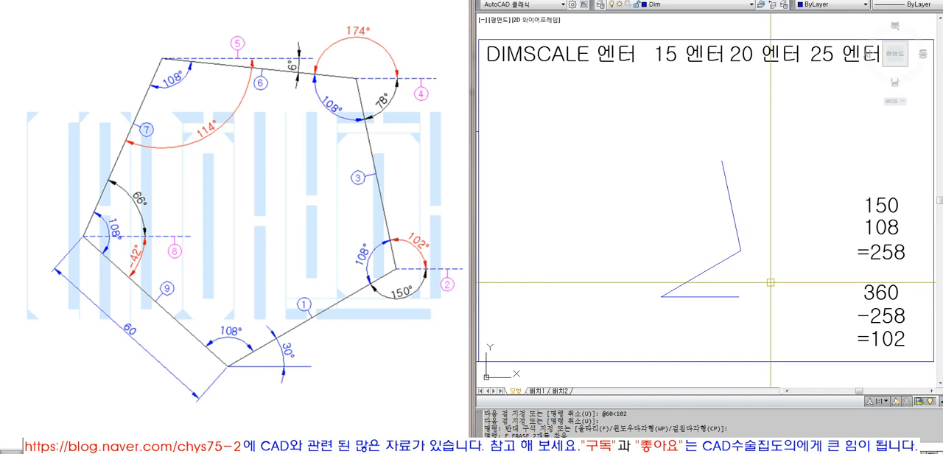
click(411, 161)
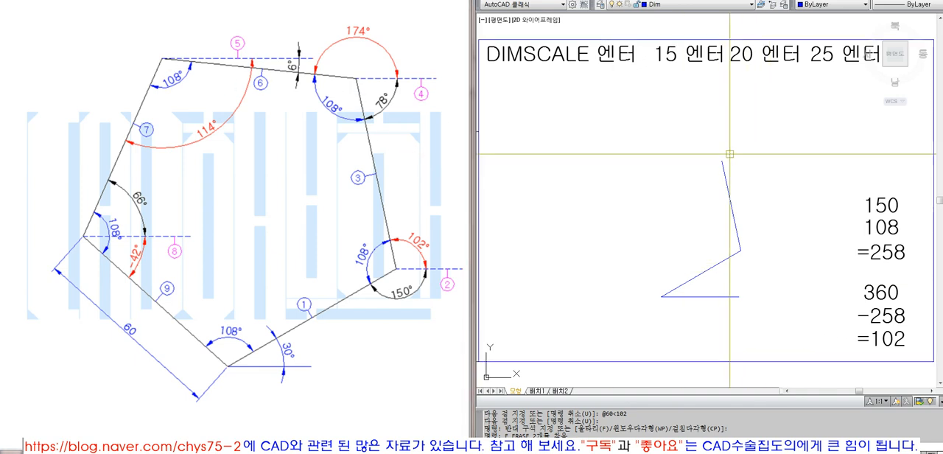
text(L)
key(Return)
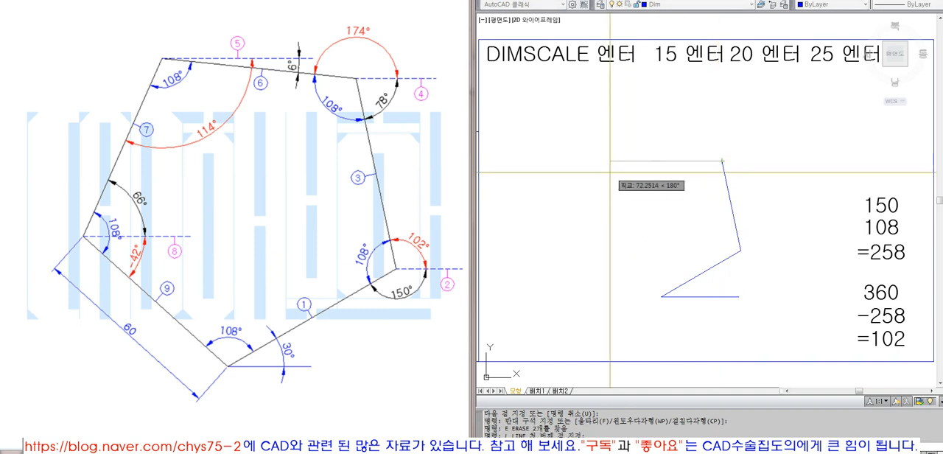
key(Escape)
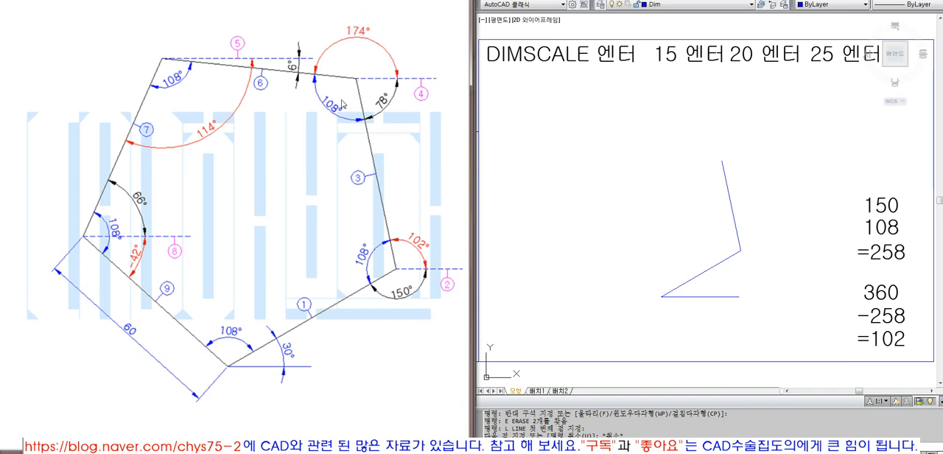
- Draw a short horizontal reference line to the right from the upper end of the pentagon's second side
click(588, 196)
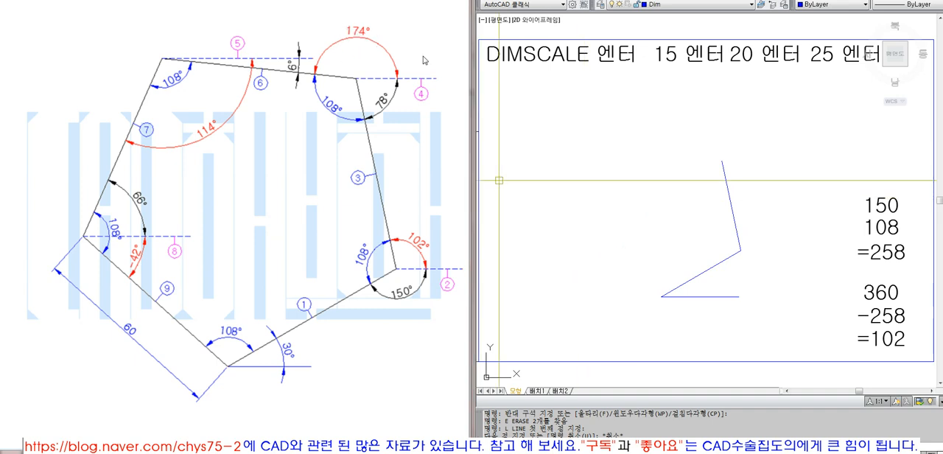
click(722, 161)
click(793, 170)
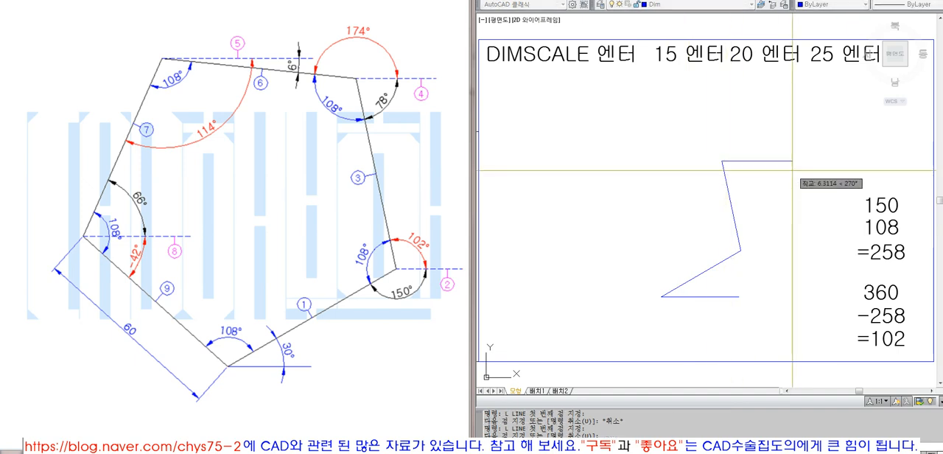
key(Return)
click(786, 182)
click(764, 112)
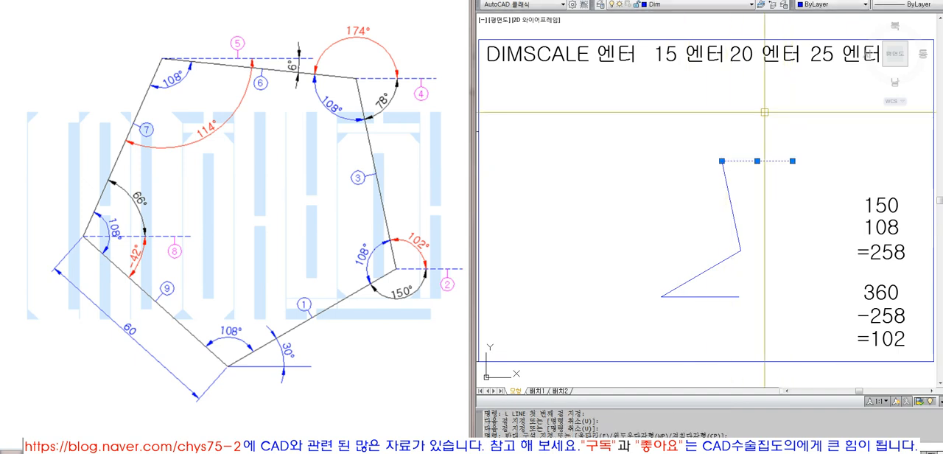
key(Escape)
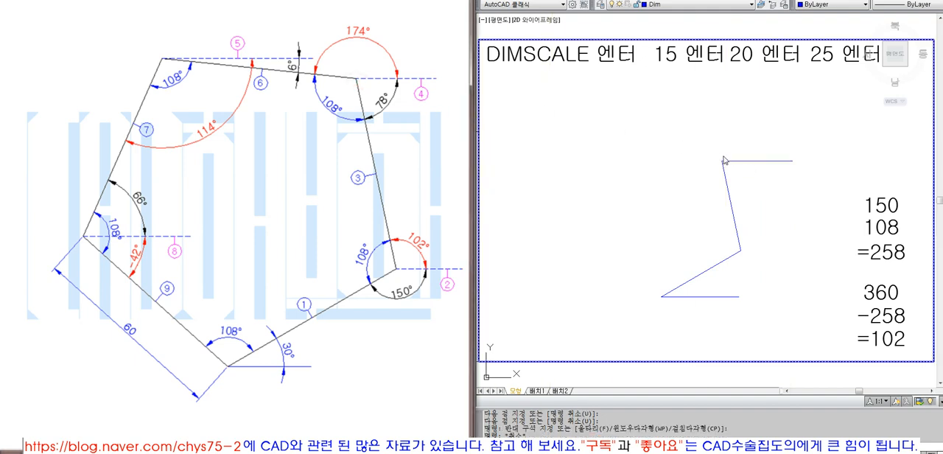
click(814, 162)
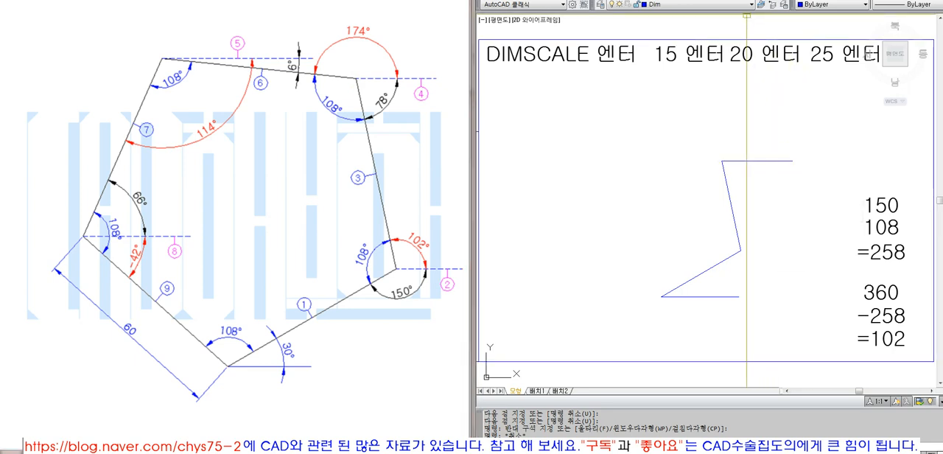
- Add an angular dimension between the horizontal reference line and the pentagon's second side, placed inside the angle below the line
click(736, 0)
click(740, 79)
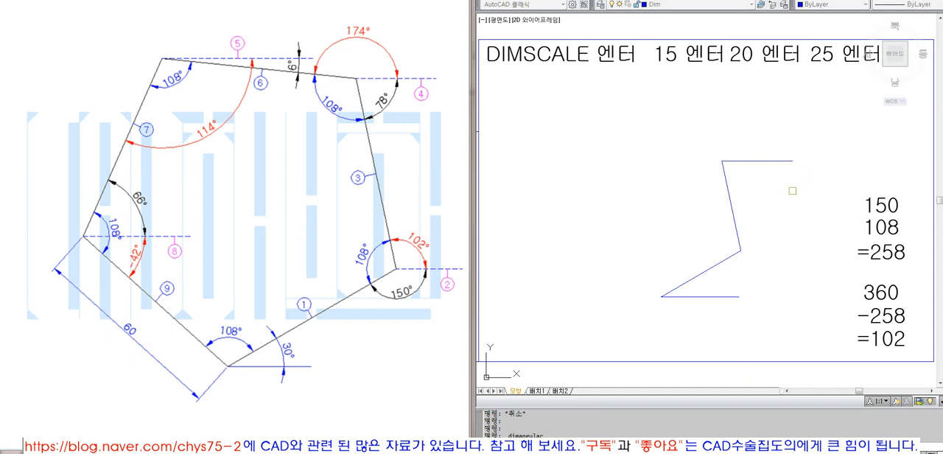
click(744, 163)
click(752, 177)
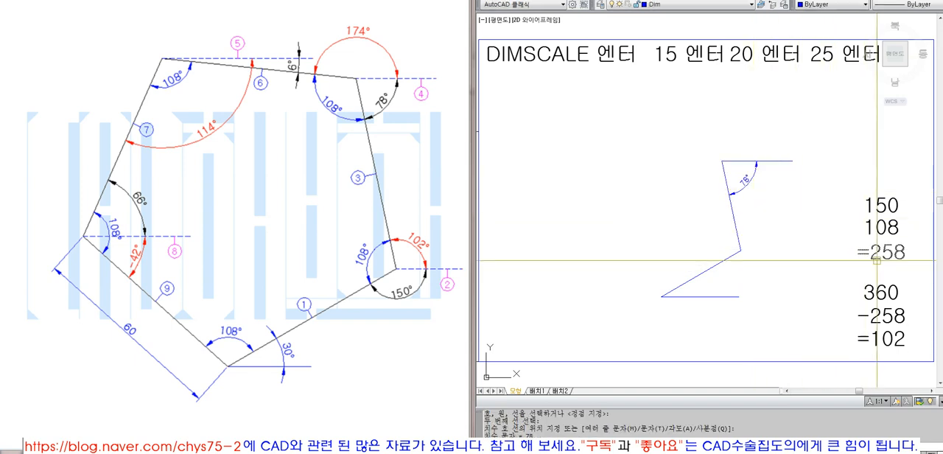
- Edit the upper calculation texts to read 108, 78 and =186
double_click(872, 206)
text(108)
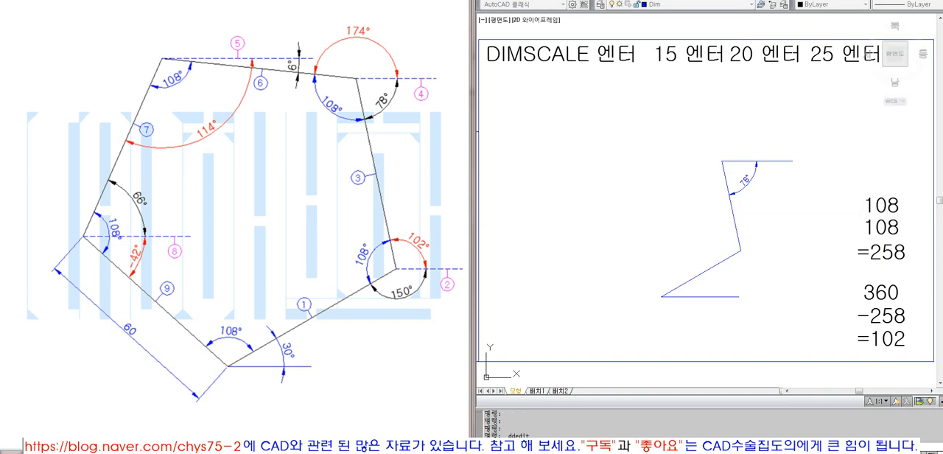
double_click(888, 227)
text(78)
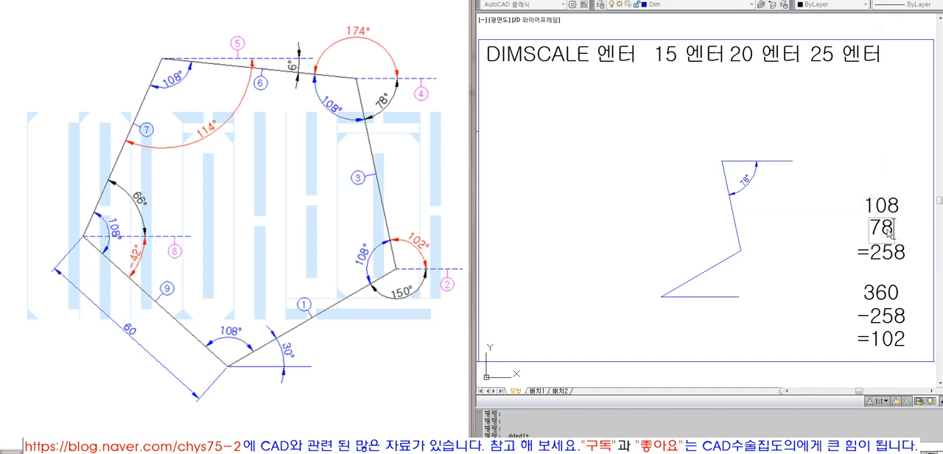
key(Return)
double_click(893, 252)
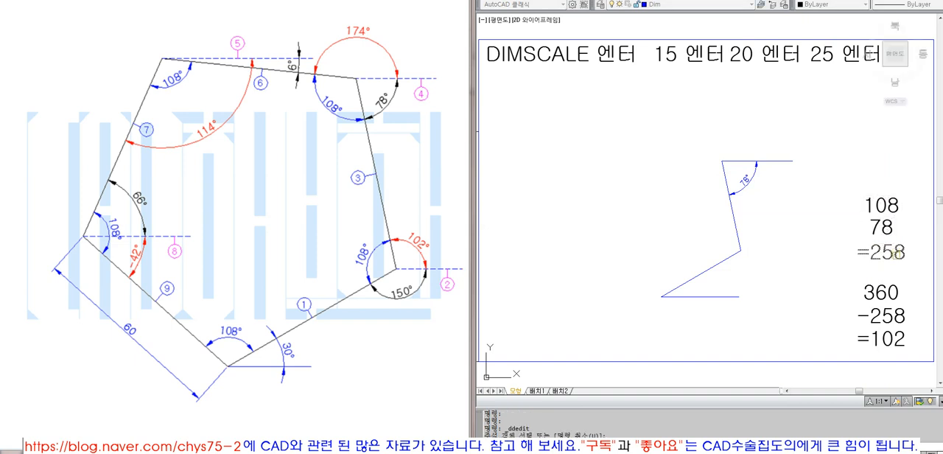
click(879, 253)
drag(870, 252, 938, 259)
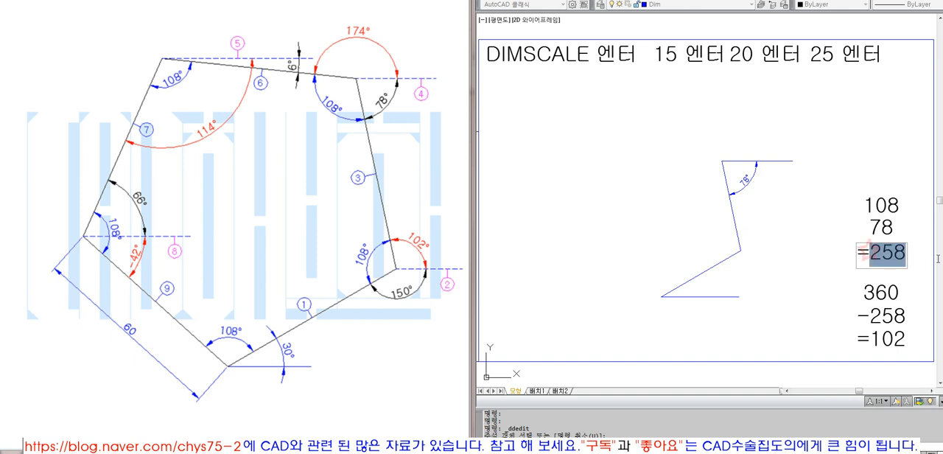
text(186)
key(Return)
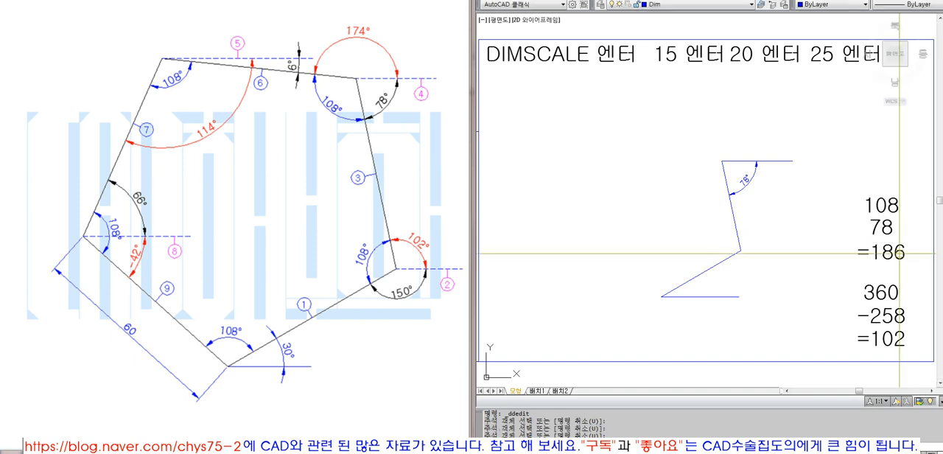
- Edit the lower calculation below 360 to read -186 and =174
click(881, 317)
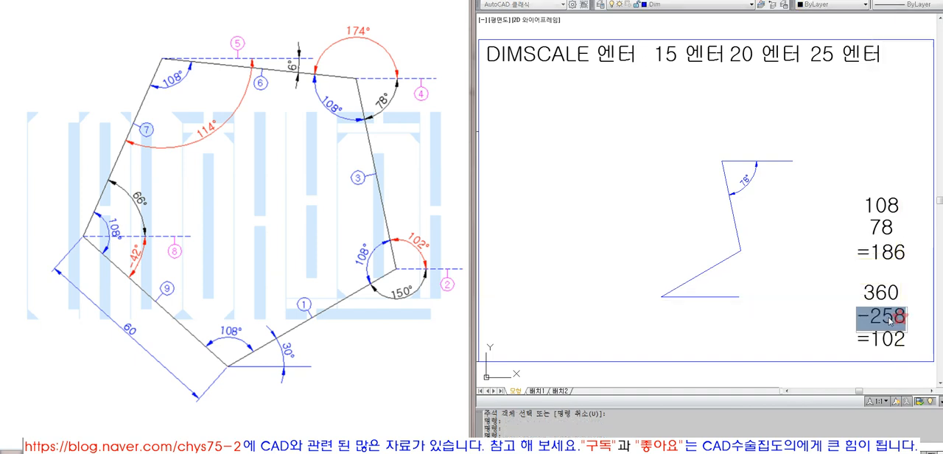
click(872, 317)
drag(872, 317, 907, 319)
text(186)
key(Return)
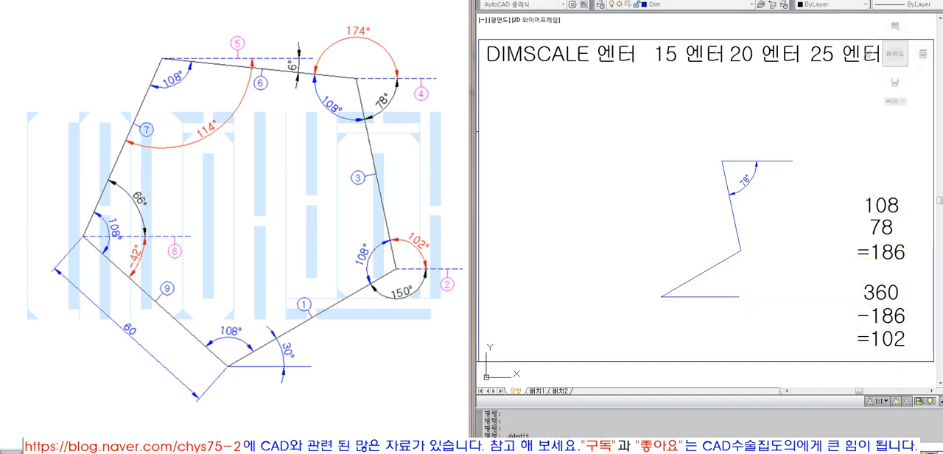
double_click(914, 335)
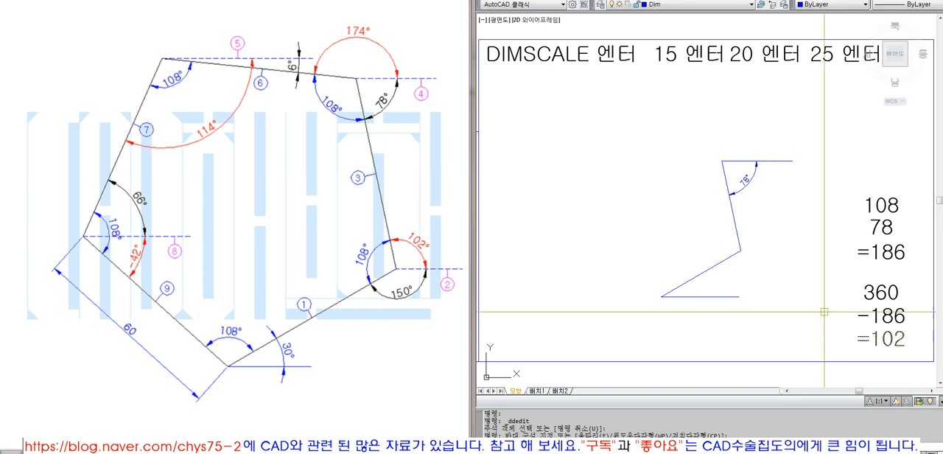
click(883, 339)
drag(870, 340, 924, 350)
text(174)
key(Return)
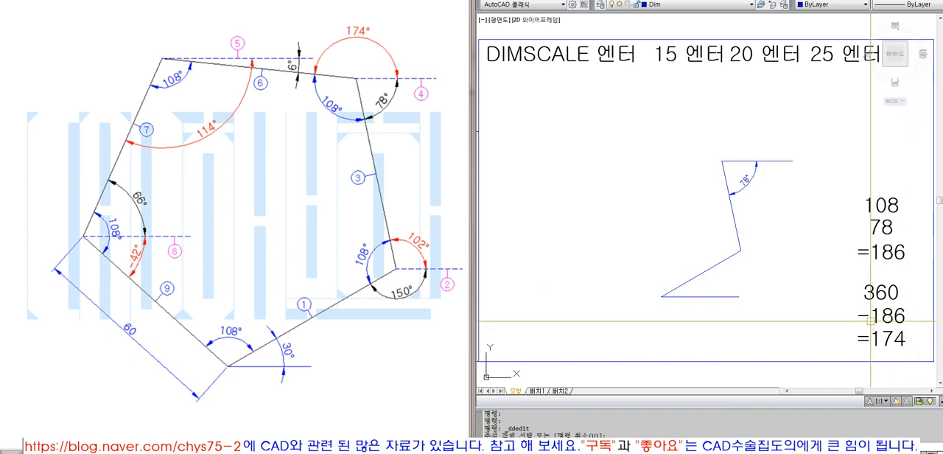
click(722, 161)
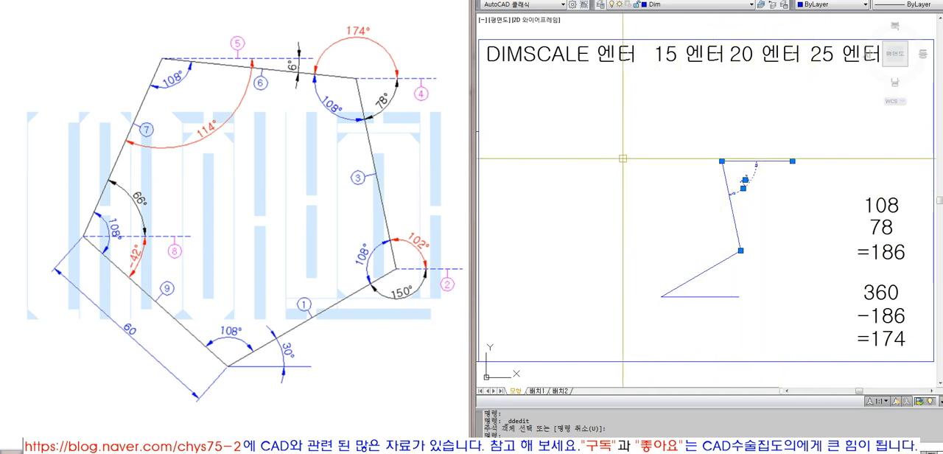
mouse_move(793, 161)
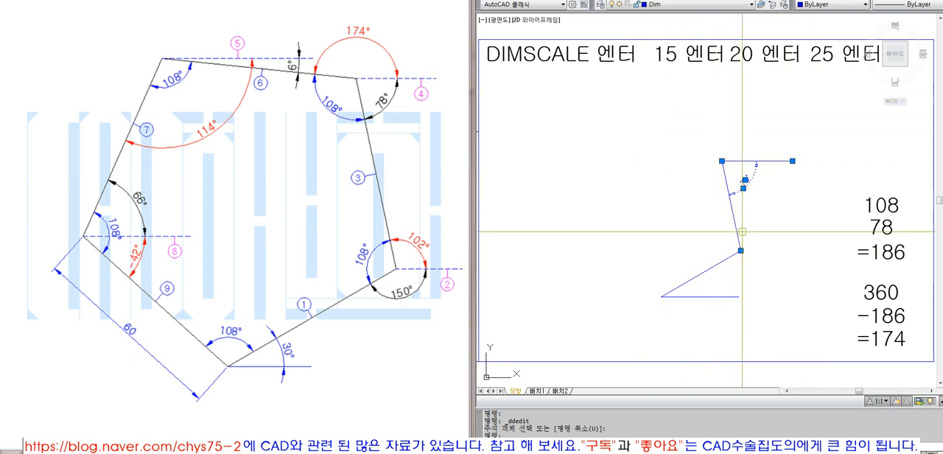
key(Escape)
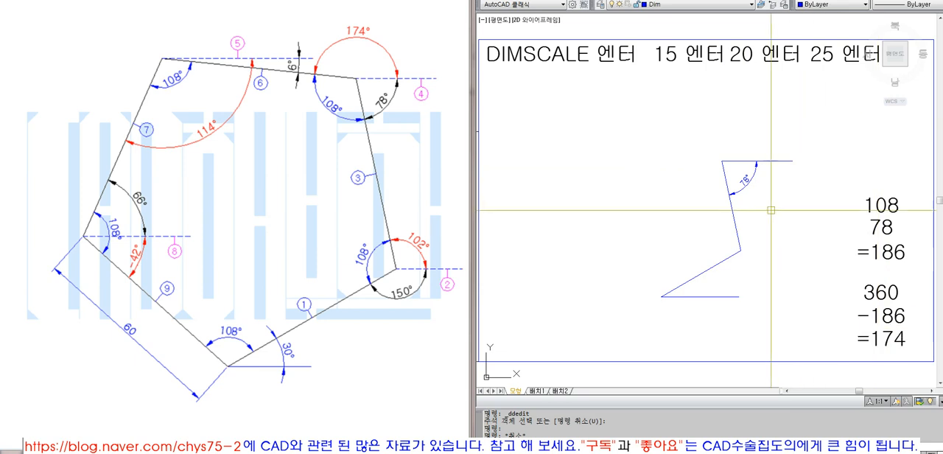
text(l)
key(Return)
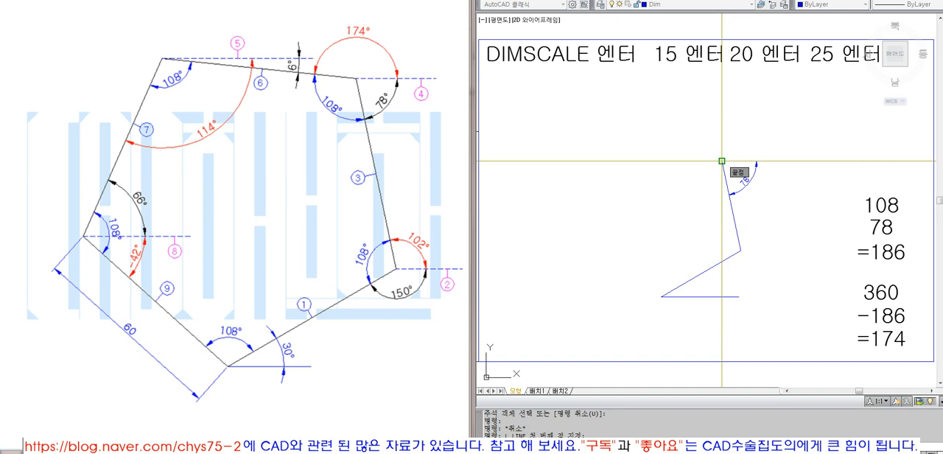
click(723, 161)
text(@60<174)
key(Return)
- Erase the horizontal reference line and the 78° angle dimension at the second side's upper end
key(Return)
text(e)
key(Return)
click(771, 210)
click(743, 134)
key(Return)
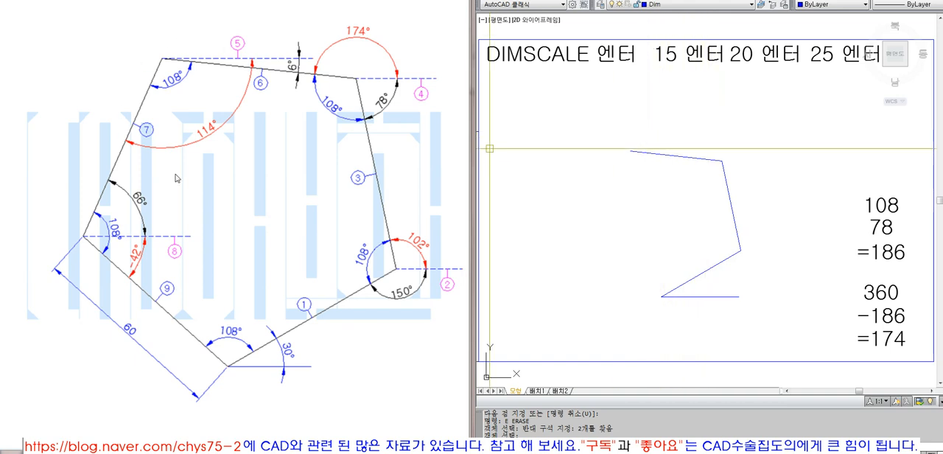
text(l)
key(Return)
key(Escape)
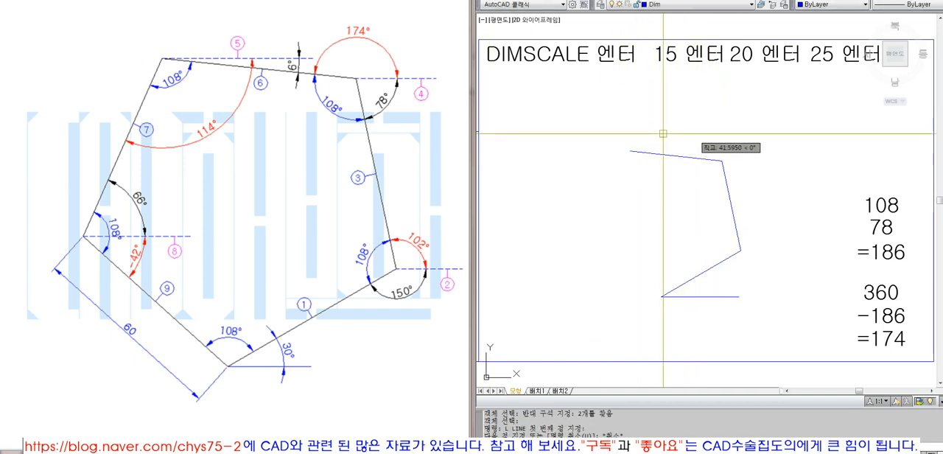
key(Return)
click(631, 152)
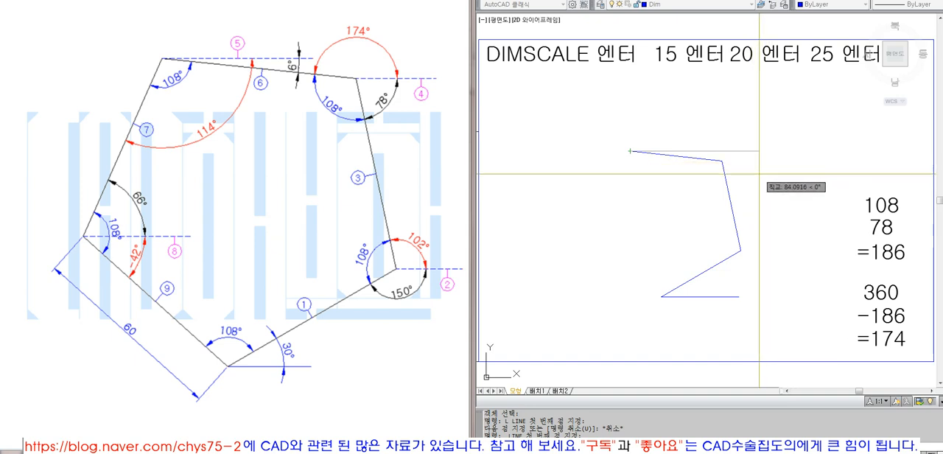
key(Escape)
- Draw a horizontal reference line from the third side's left end to the right, extending past the second side
key(space)
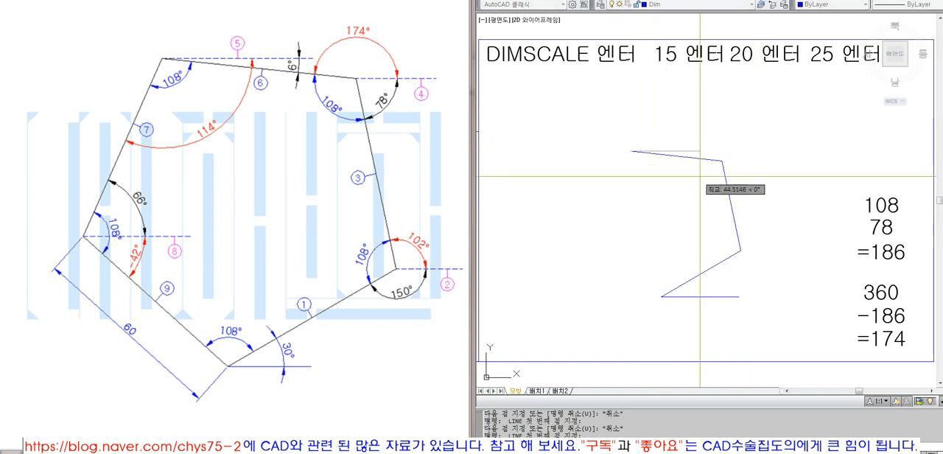
click(781, 165)
key(space)
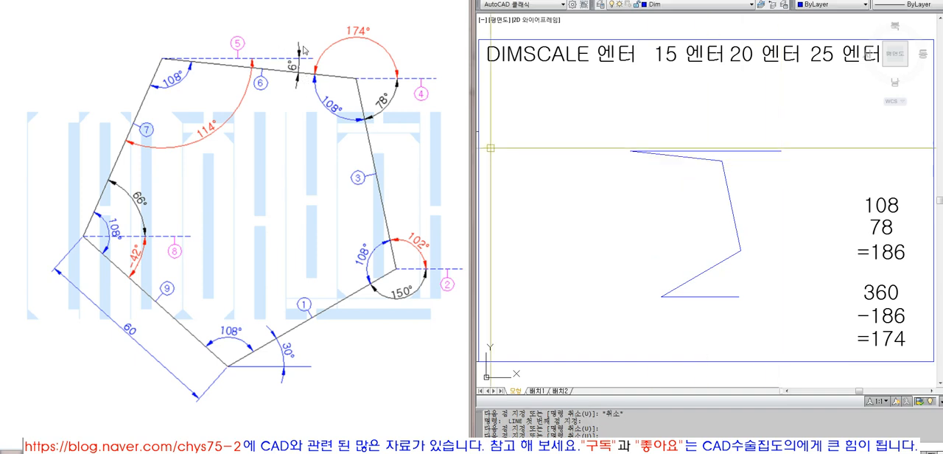
- Add an angular dimension between the pentagon's third side and the long reference line, placed beyond the line's right end
click(728, 0)
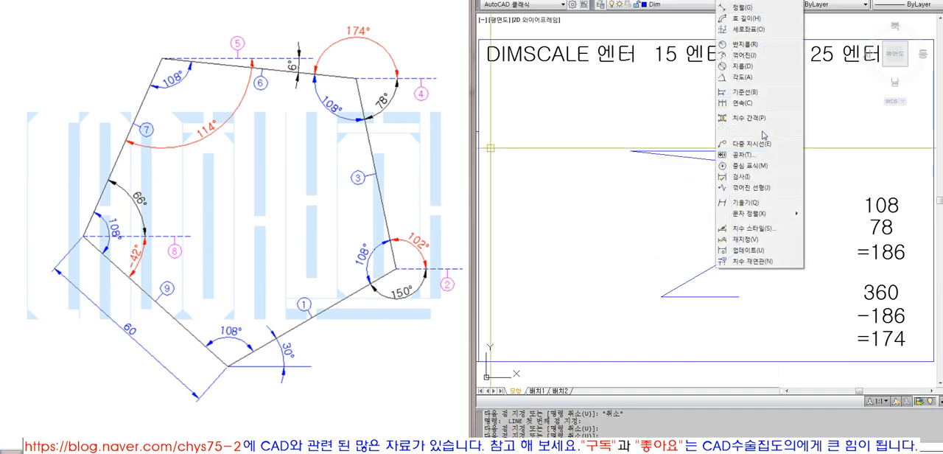
click(744, 78)
click(716, 160)
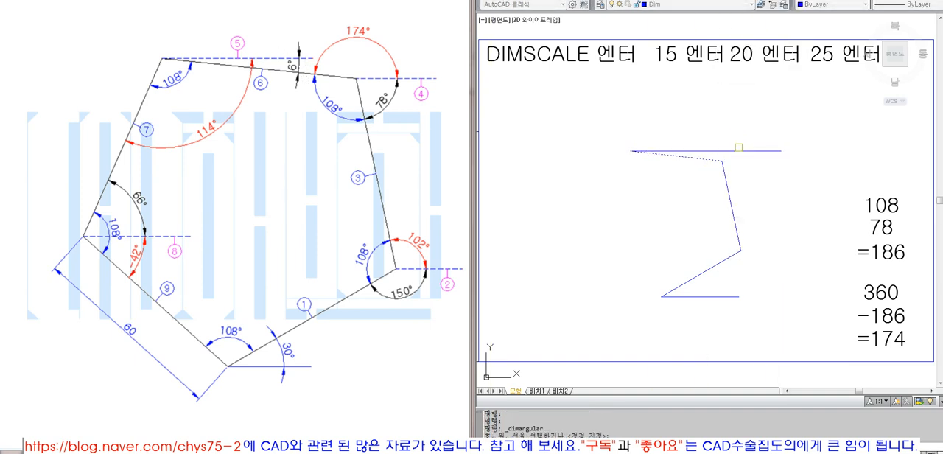
click(765, 152)
click(820, 159)
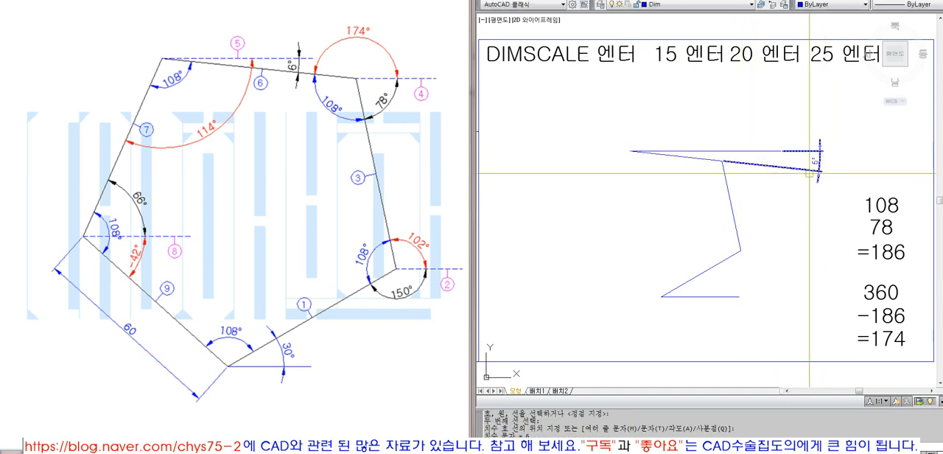
click(814, 165)
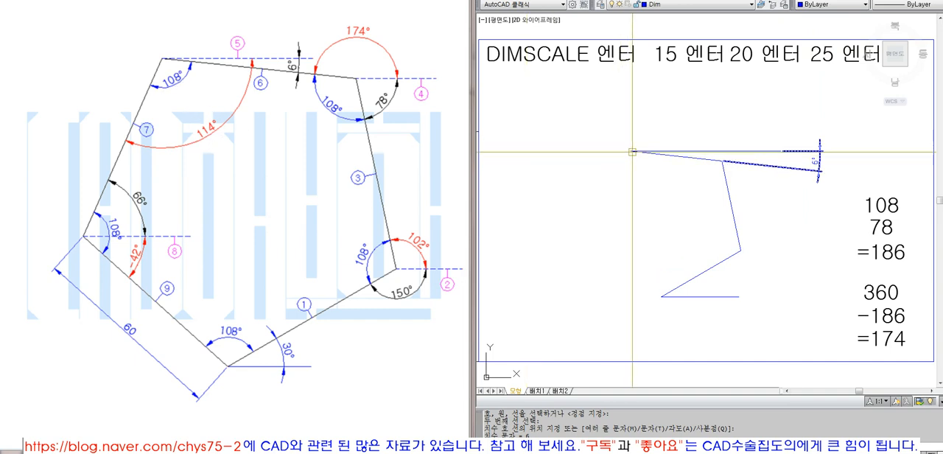
- Erase the long horizontal reference line and the 6° angle dimension
click(796, 178)
click(768, 133)
text(E)
key(space)
click(640, 152)
mouse_move(630, 151)
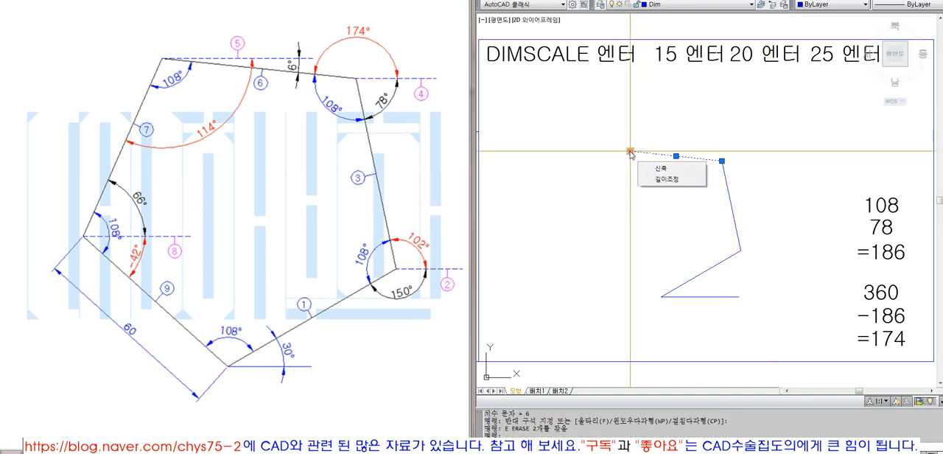
key(Escape)
key(Escape)
- Draw a short horizontal reference line to the right from the left end of the pentagon's third side
text(L)
key(space)
click(631, 151)
click(708, 151)
- Try stretching the right end of the short reference line with ortho off, and erase the line
click(694, 147)
click(691, 154)
click(708, 151)
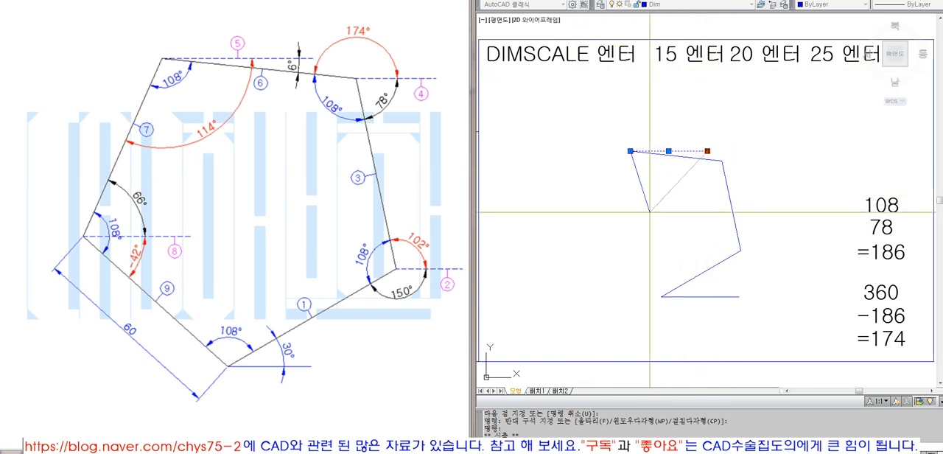
key(Escape)
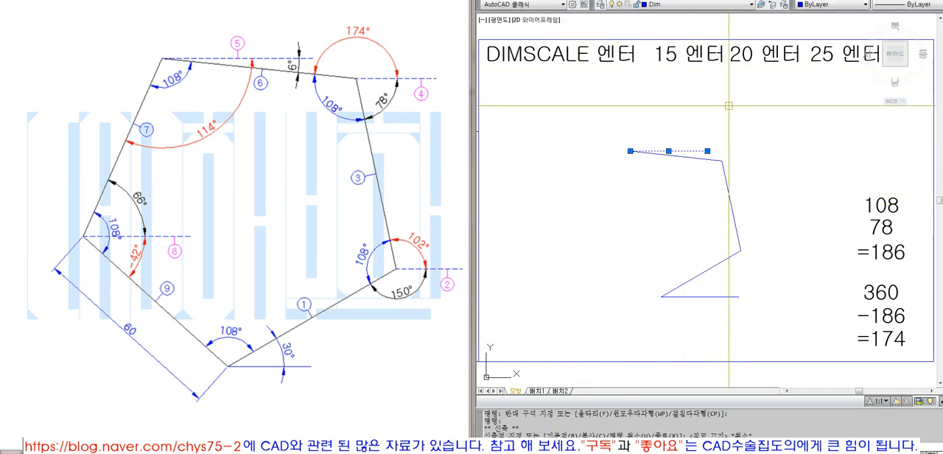
text(e)
key(Return)
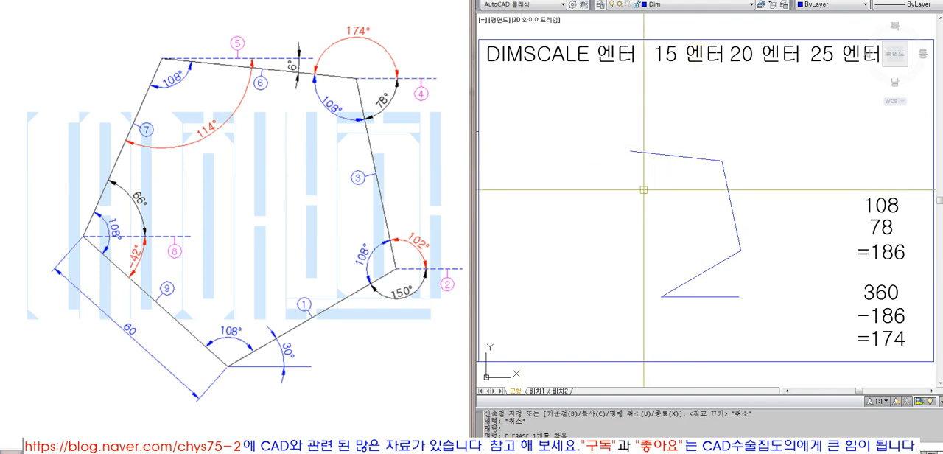
text(l)
key(Return)
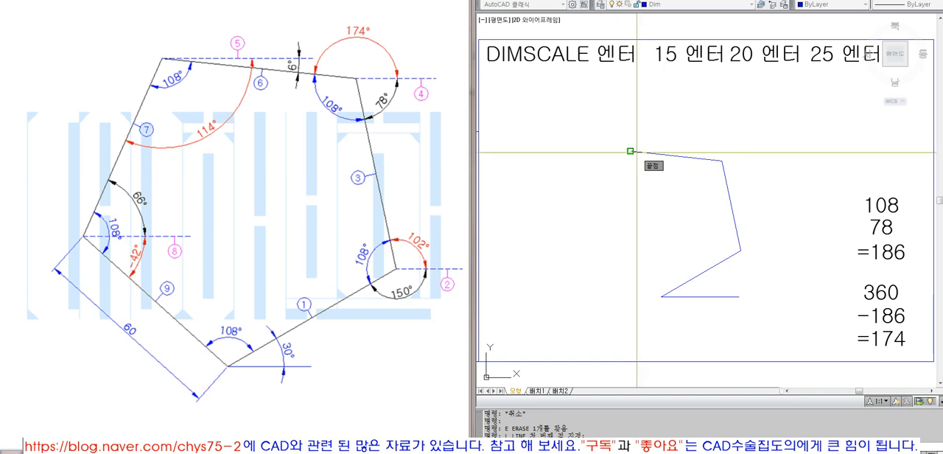
click(630, 151)
text(@60<-114)
key(Return)
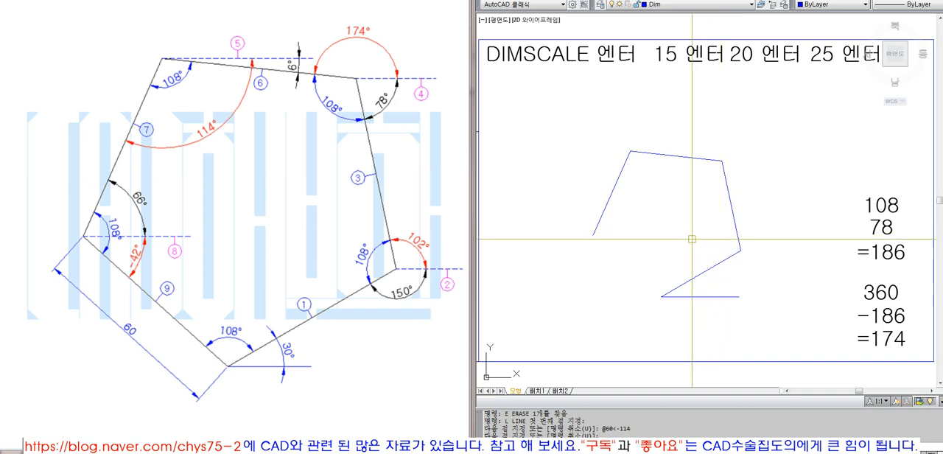
- Measure the distance from the fourth side's lower end to the starting point of the first side
click(593, 235)
key(Return)
text(di)
key(Return)
click(661, 297)
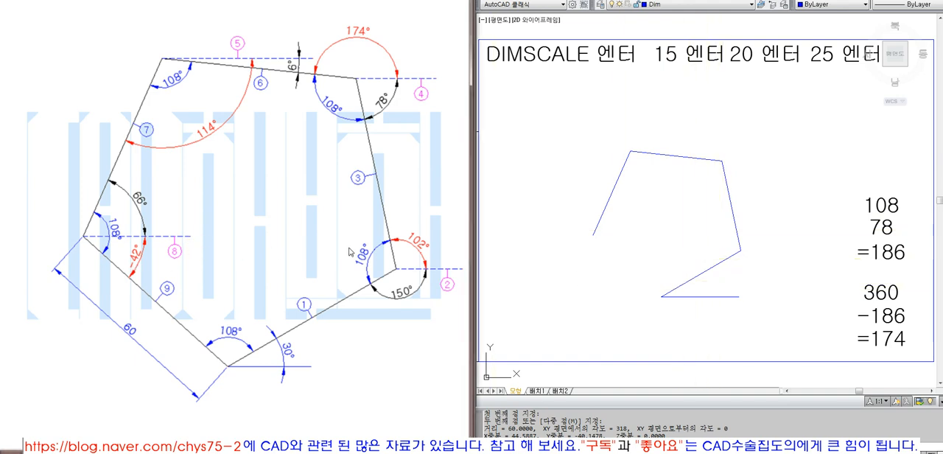
text(l)
key(Return)
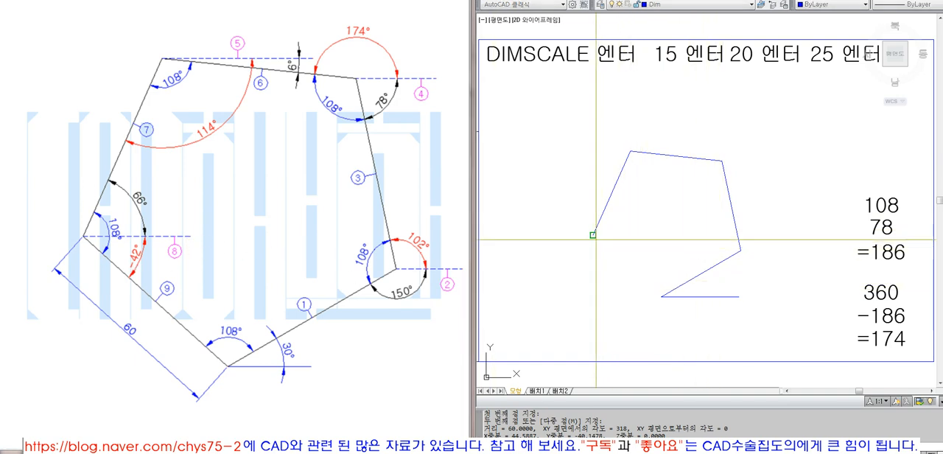
click(594, 234)
key(Escape)
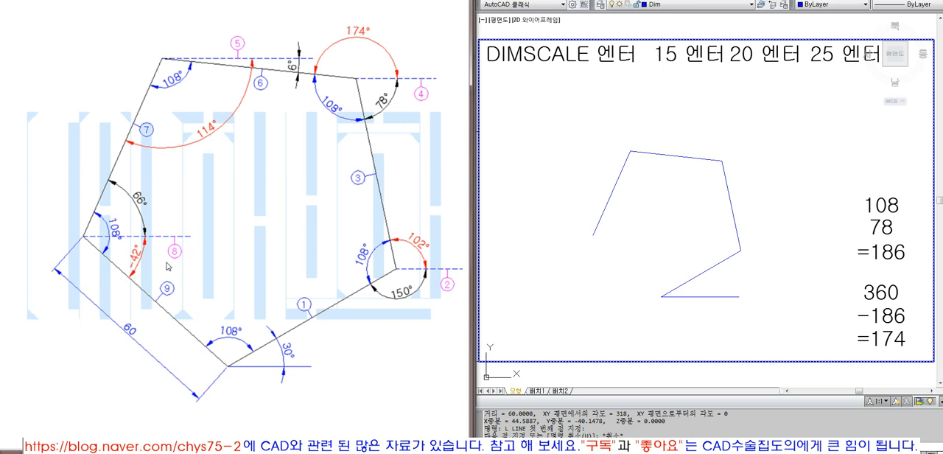
click(565, 262)
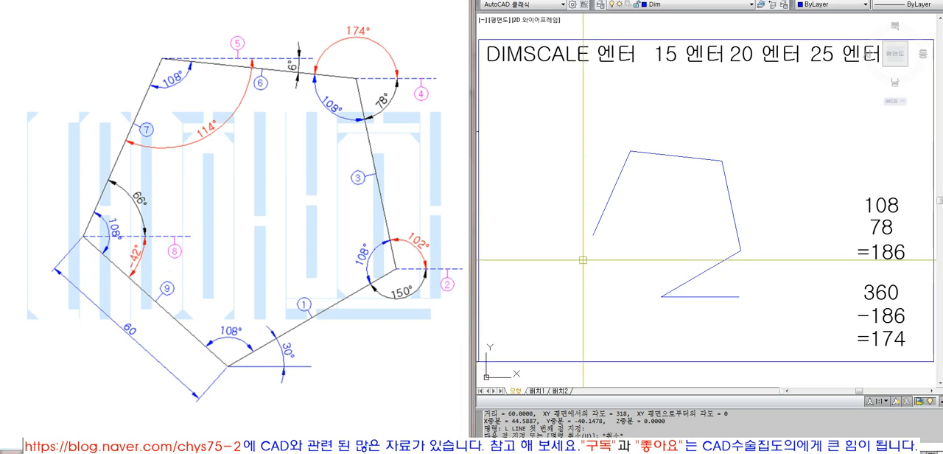
- Draw a horizontal reference line to the right from the lower end of the pentagon's fourth side
text(l)
key(space)
click(594, 235)
key(F8)
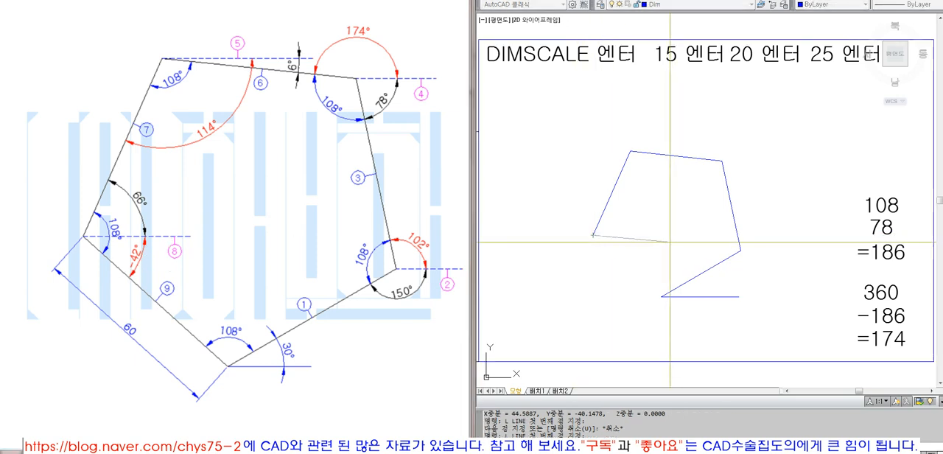
- Add an angular dimension between the fourth side and the horizontal reference line
click(727, 0)
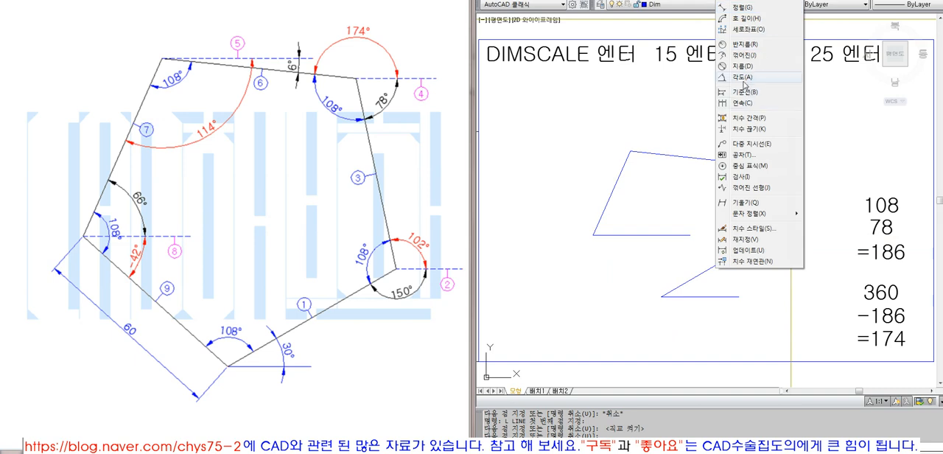
click(741, 79)
click(609, 194)
click(634, 235)
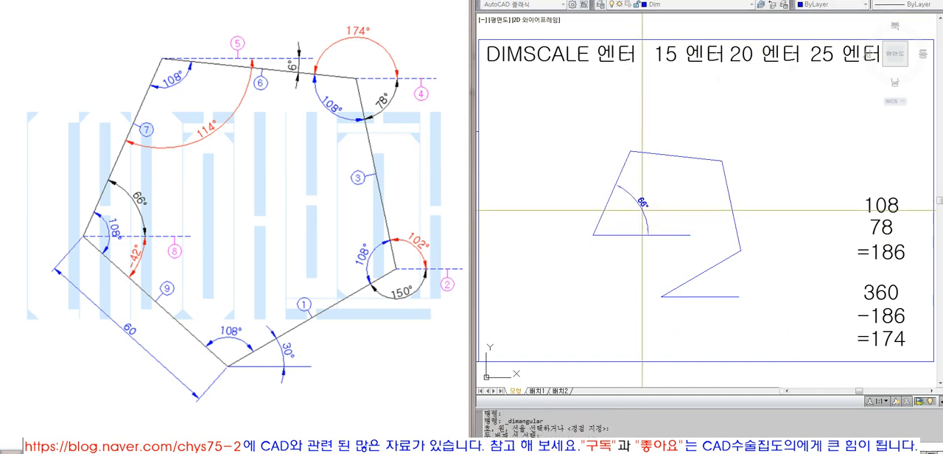
click(642, 202)
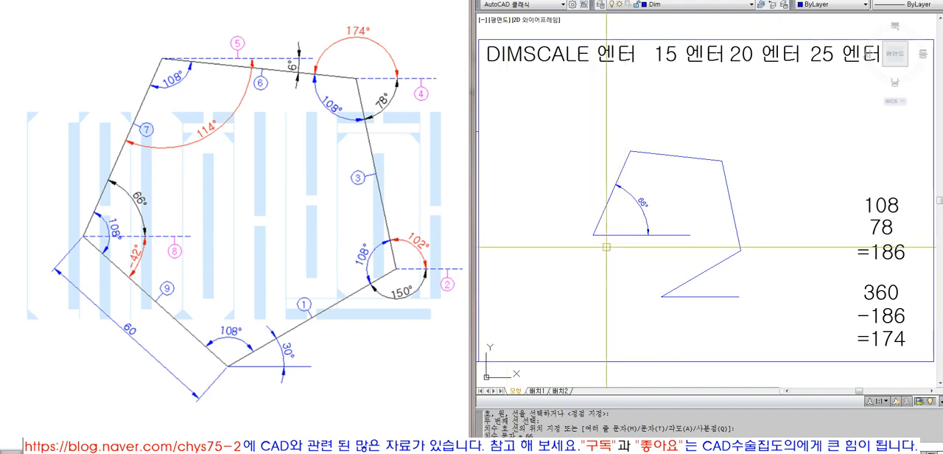
- Erase the reference line and angular dimension at the fourth side's lower end
click(645, 244)
click(628, 203)
text(e)
key(Return)
- Draw a shorter horizontal reference line from the fourth side's lower end and try stretching its right end
text(l)
key(Return)
key(Escape)
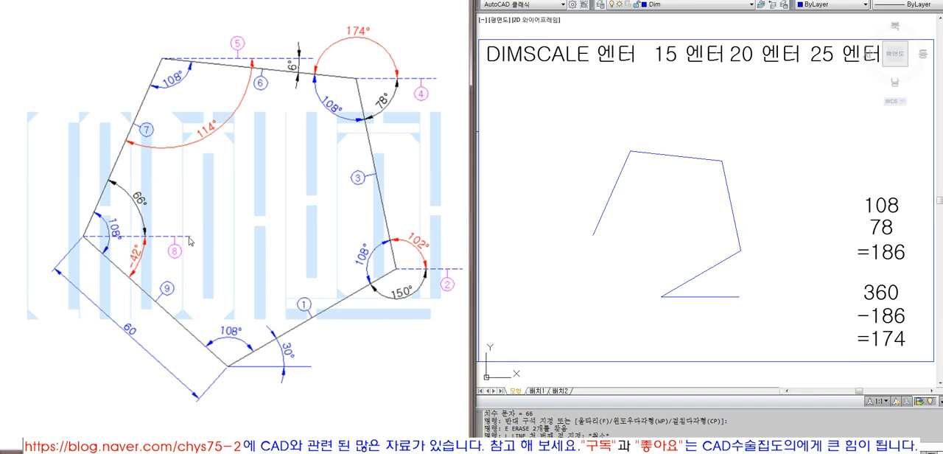
key(Escape)
key(Escape)
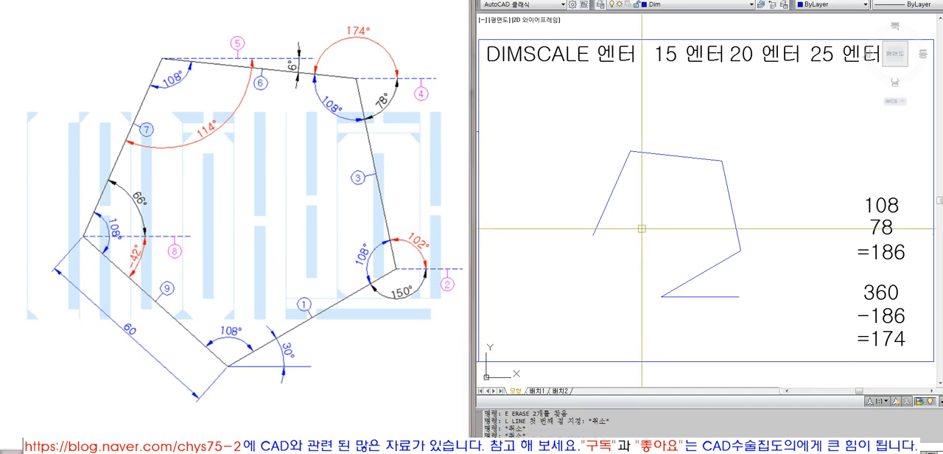
click(593, 235)
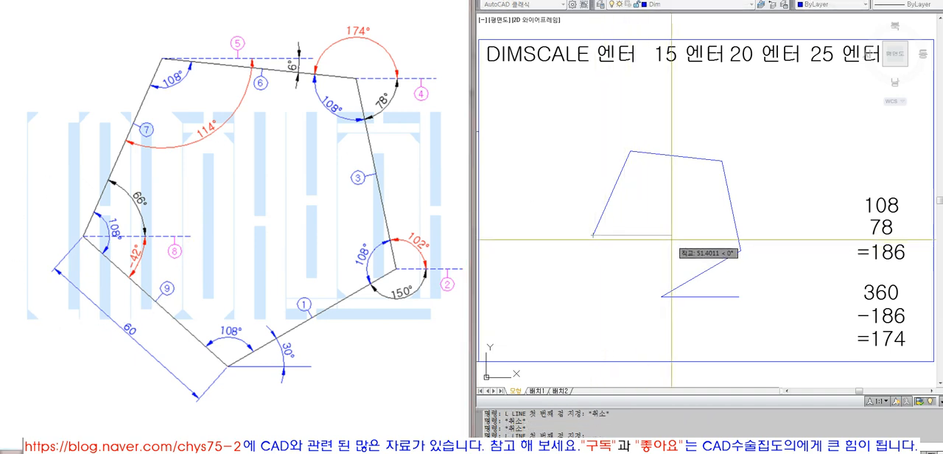
click(671, 240)
key(Return)
click(650, 235)
click(671, 235)
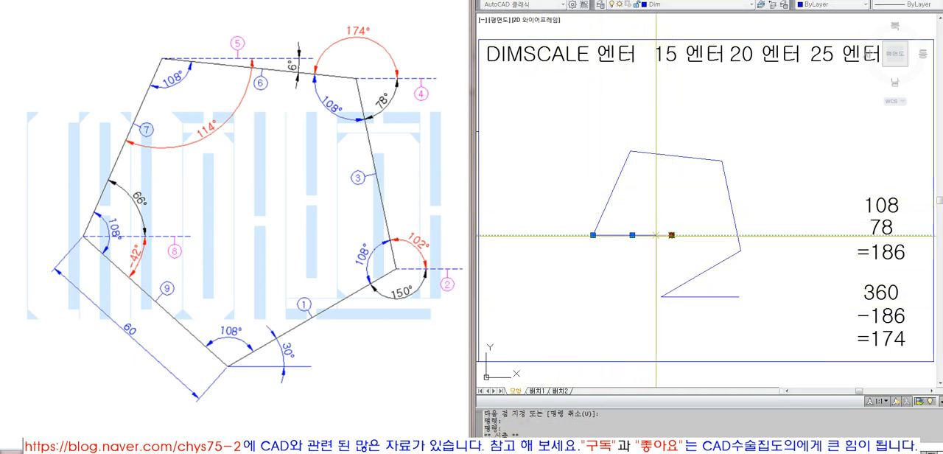
key(Escape)
- Erase the short reference line at the fourth side's lower end
text(e)
key(Return)
key(Return)
text(l)
key(Return)
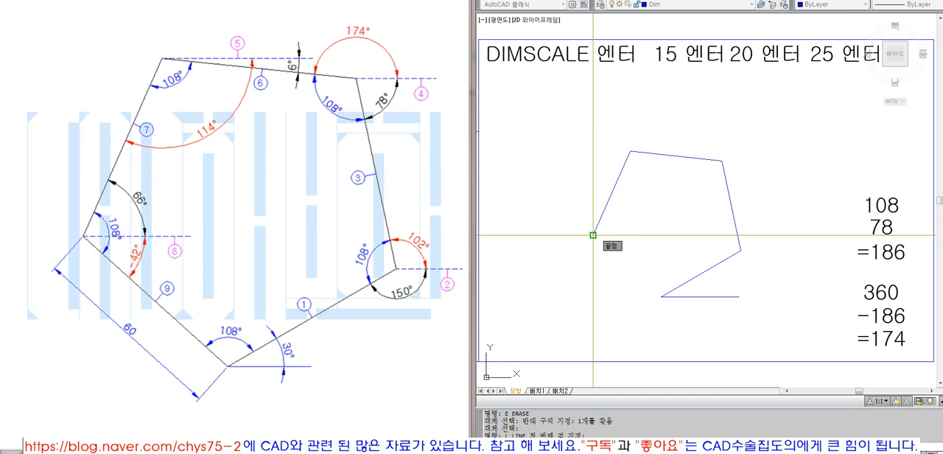
click(593, 235)
text(@60<-42)
key(Return)
key(Escape)
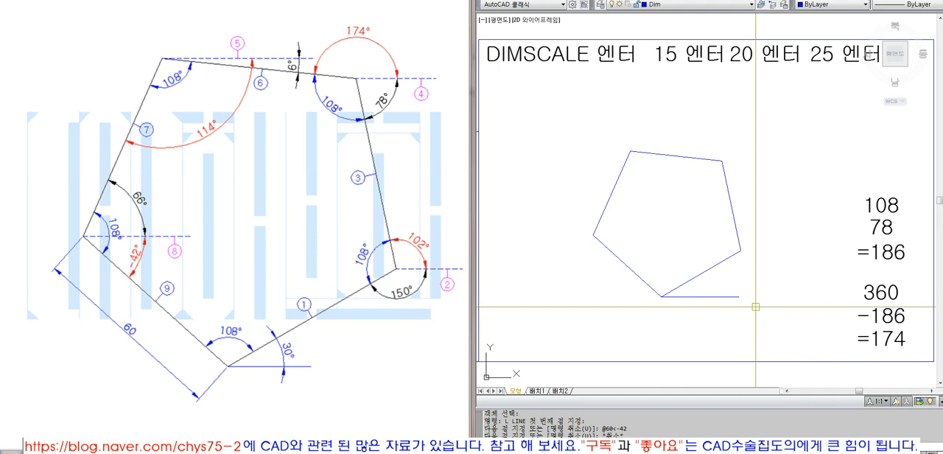
- Draw a horizontal line to the right from the pentagon's rightmost vertex, and erase it
text(L)
key(space)
click(741, 250)
click(811, 258)
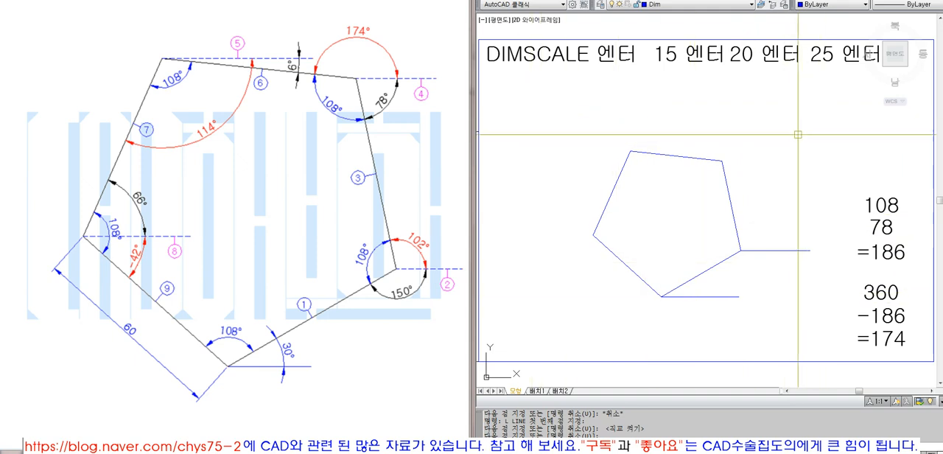
click(795, 183)
click(762, 288)
text(E)
key(space)
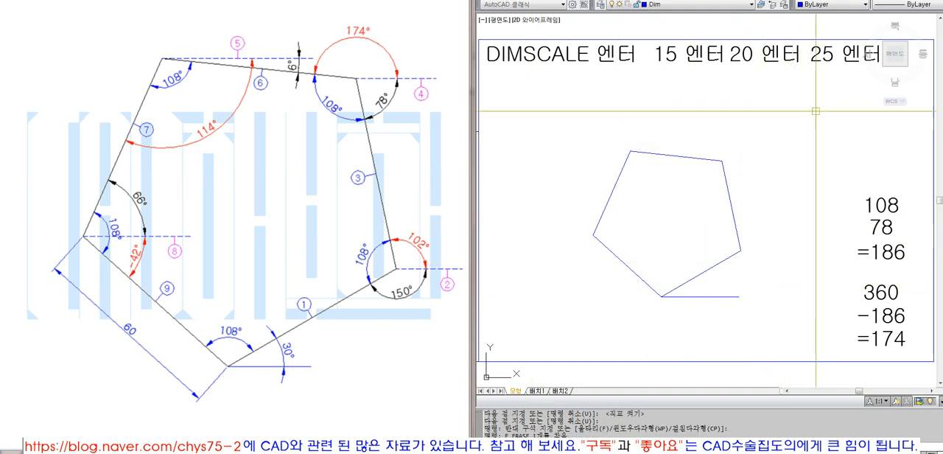
- Preview an angular dimension between the pentagon's first side and the horizontal base line, without placing it
click(733, 1)
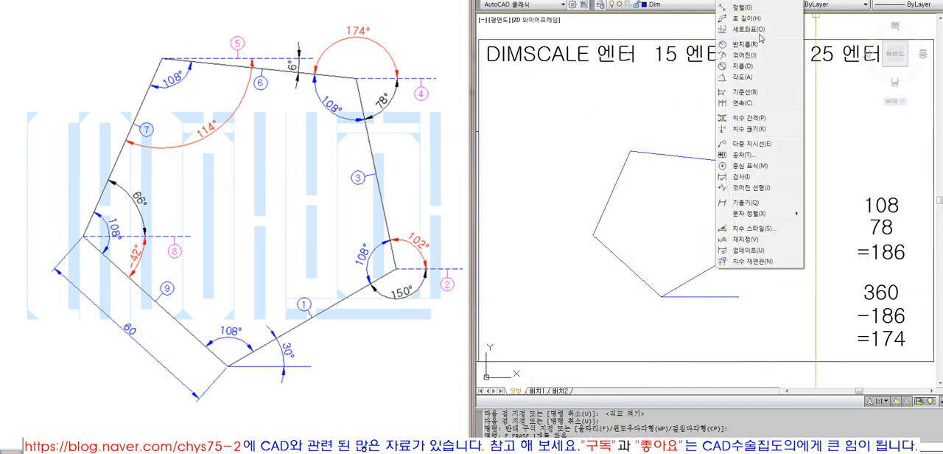
click(743, 77)
click(711, 269)
click(724, 294)
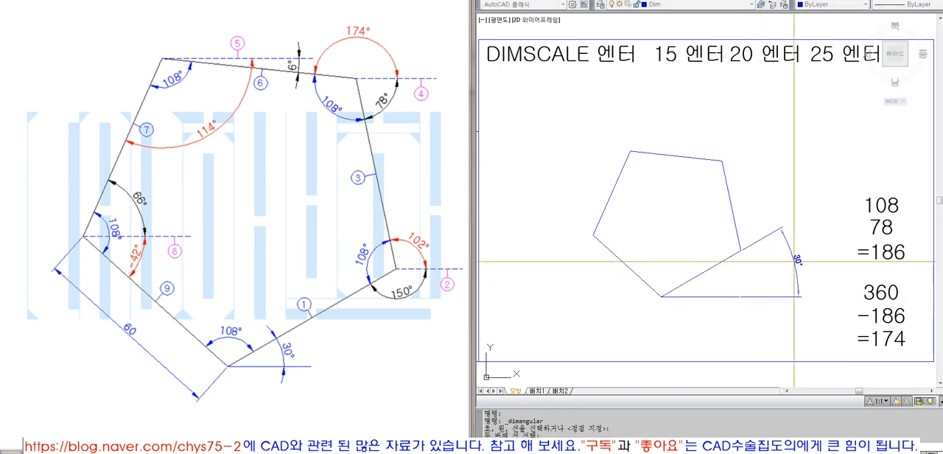
key(Escape)
key(Escape)
key(Escape)
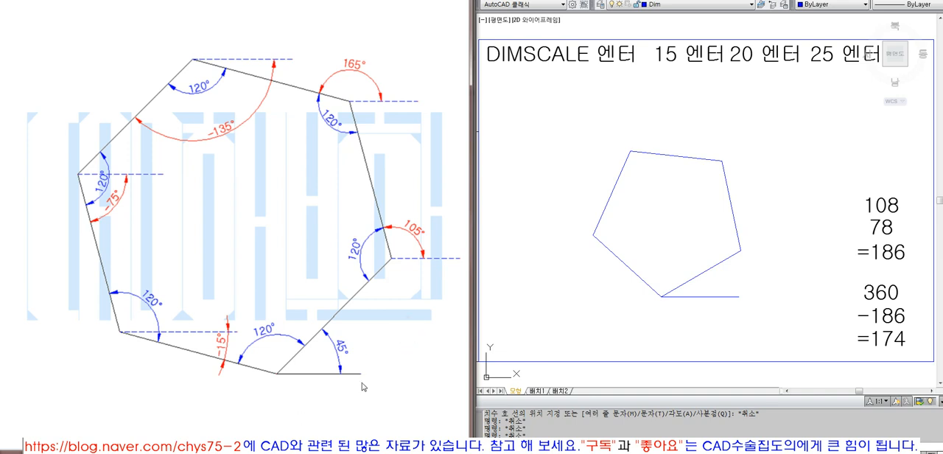
- Erase the whole pentagon together with its horizontal base line
click(416, 358)
scroll(440, 419, down, 1)
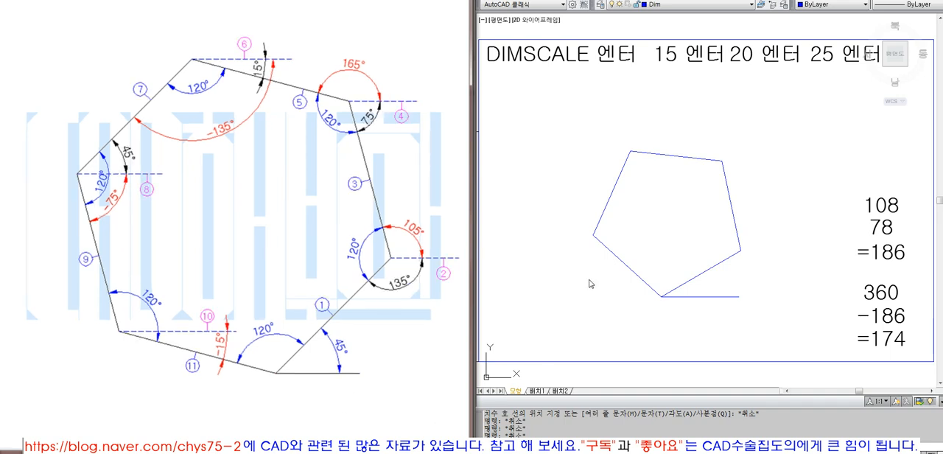
text(e)
key(Return)
click(760, 311)
click(617, 149)
key(Return)
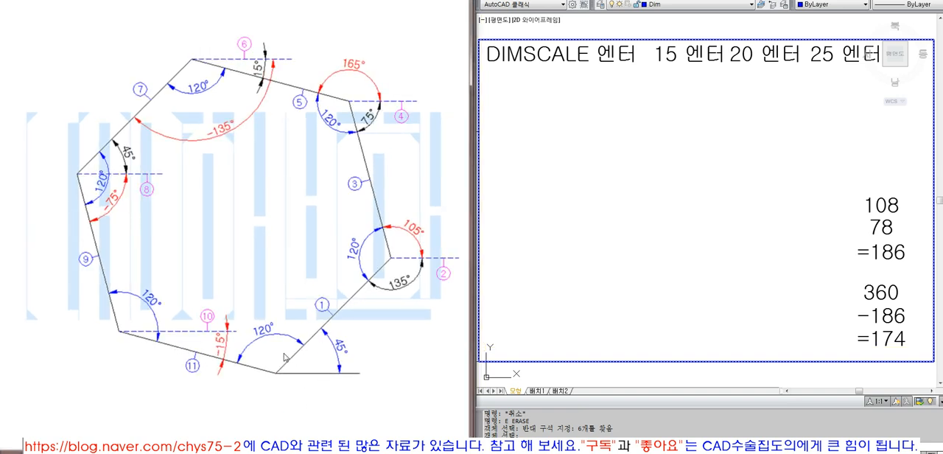
- Try a 60-long horizontal base line in the emptied drawing area
click(658, 275)
text(L)
key(Return)
click(624, 293)
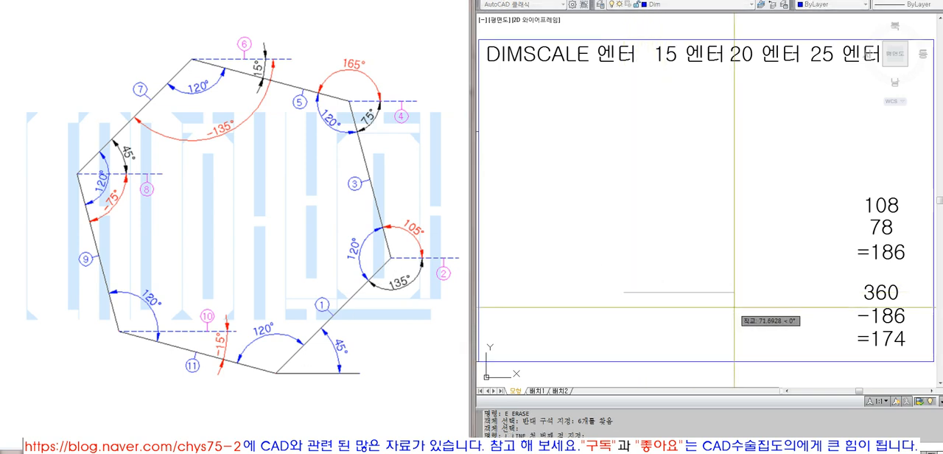
text(60)
key(Return)
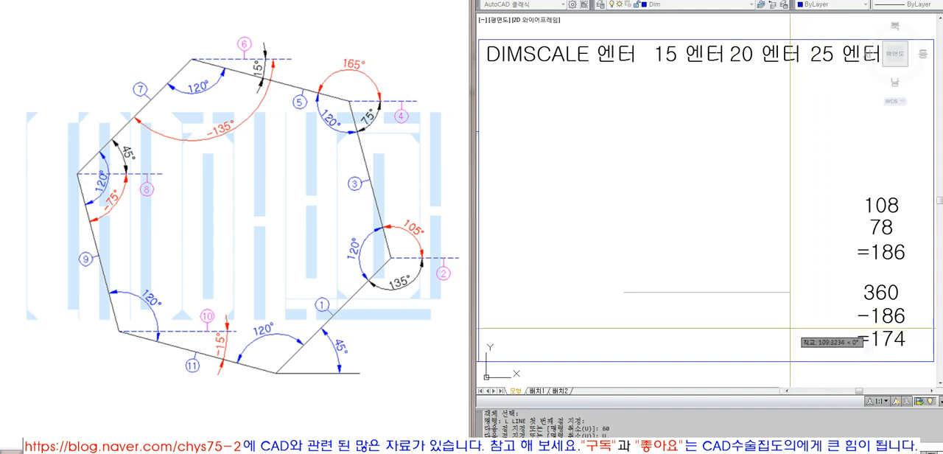
text(60)
key(Return)
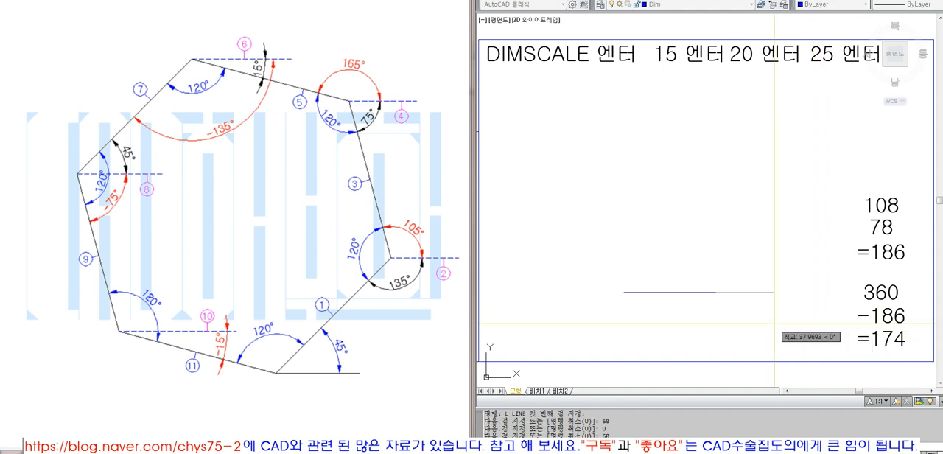
- Erase the 60-long horizontal base line
key(Escape)
key(Escape)
click(726, 319)
click(657, 257)
text(e)
key(Return)
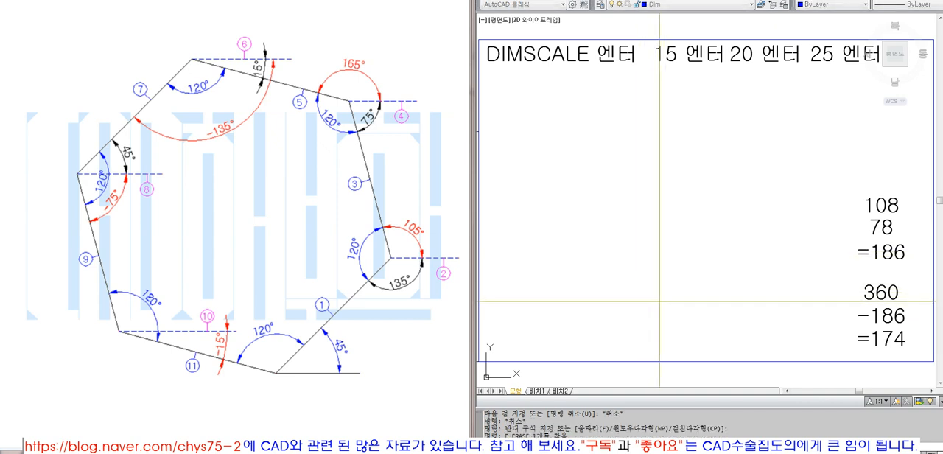
- Draw a short horizontal base line freehand in the lower middle of the drawing area
text(l)
key(Return)
click(733, 303)
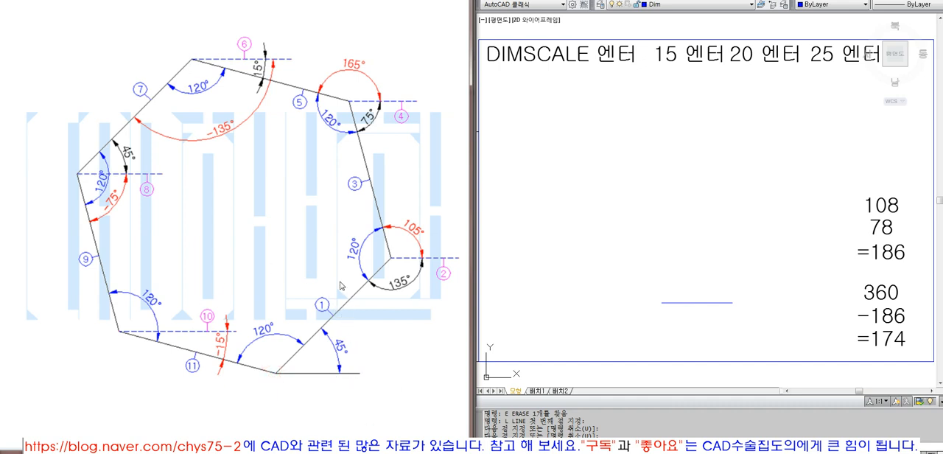
click(729, 308)
key(Escape)
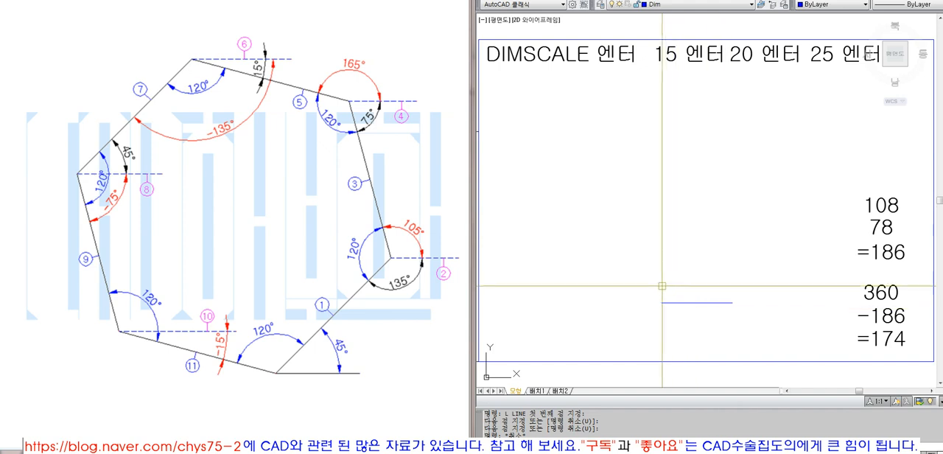
text(L)
key(Return)
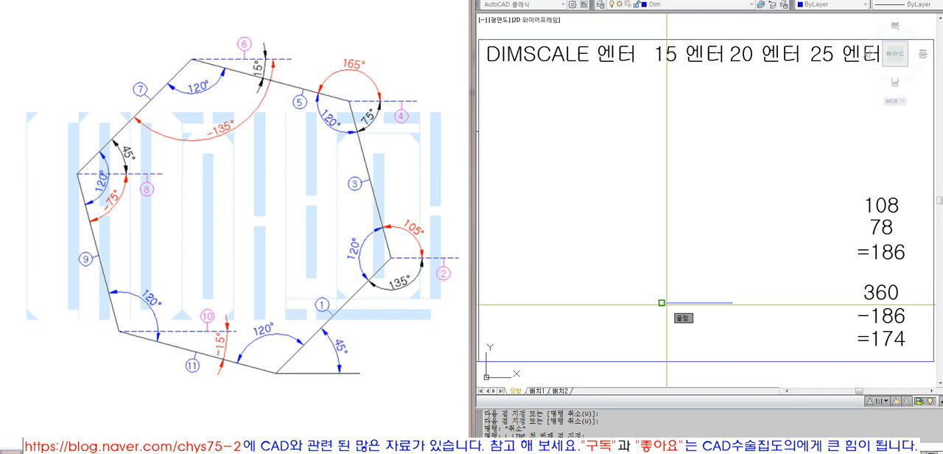
click(661, 303)
text(@80<45)
key(Return)
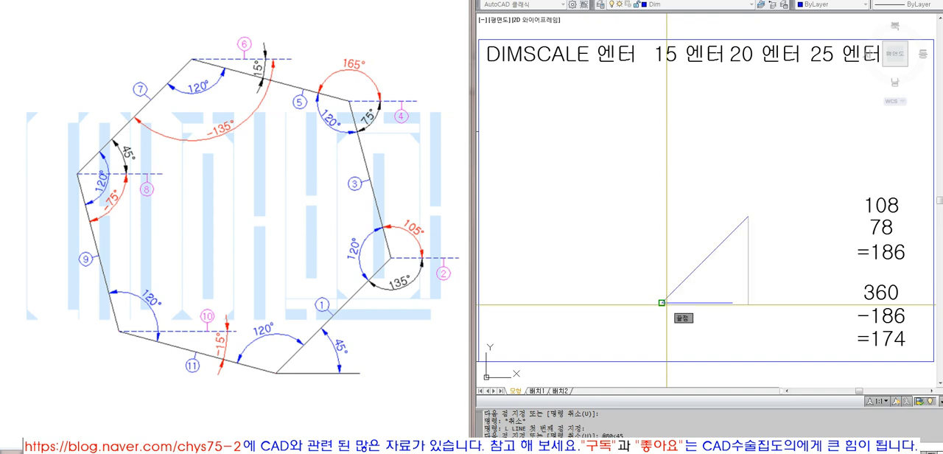
key(Return)
- Move the base line and the first side a short distance down and to the right with ortho off
text(m)
key(Return)
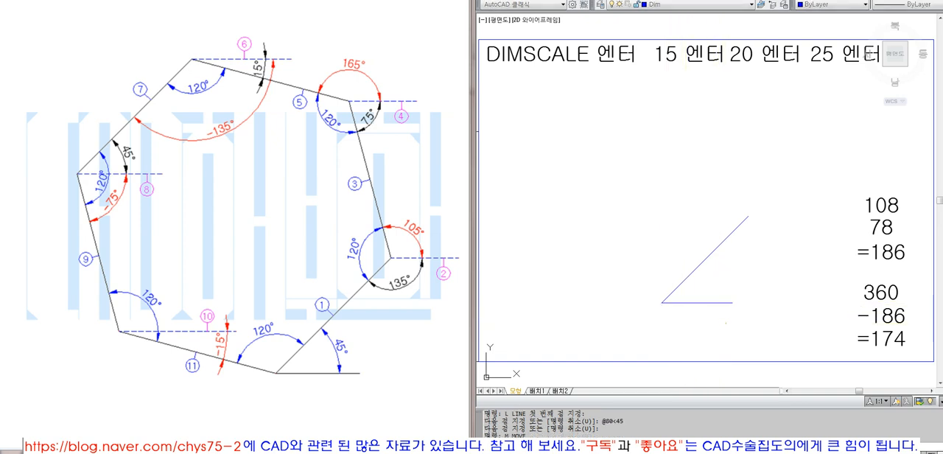
click(740, 321)
click(692, 256)
key(Return)
click(770, 242)
key(F8)
click(781, 266)
key(Escape)
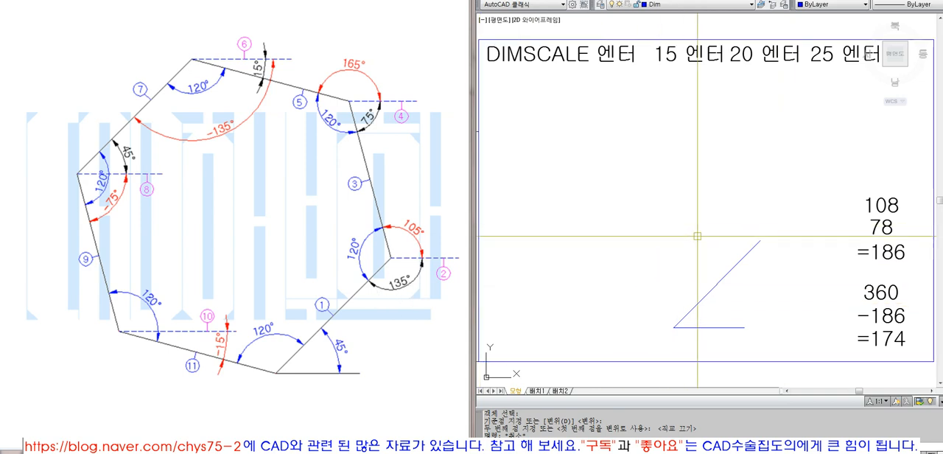
- Draw a horizontal reference line to the right from the upper end of the hexagon's first side
key(Escape)
text(l)
key(Return)
click(766, 251)
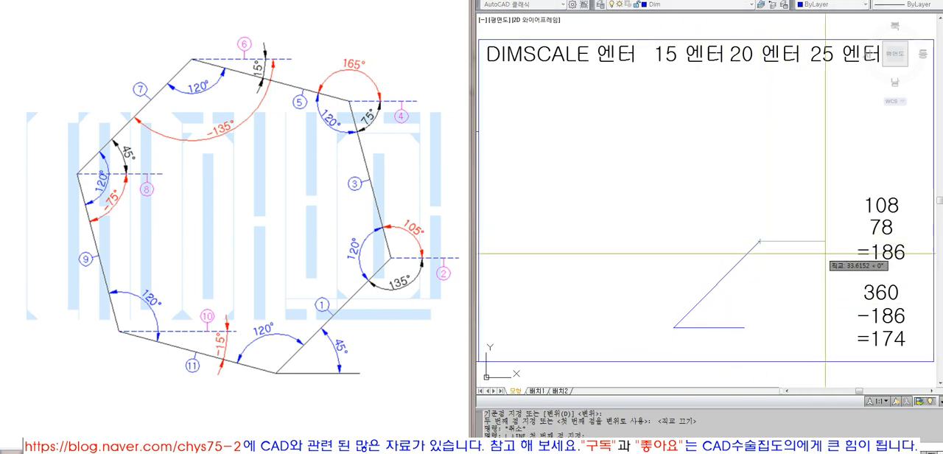
key(F8)
- Add an angular dimension between the horizontal reference line and the first side, with its arc below the line
click(728, 0)
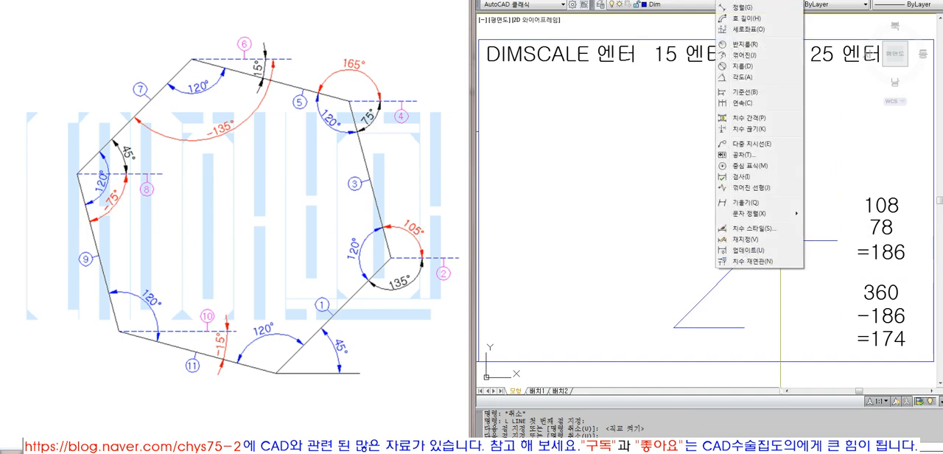
click(744, 78)
click(773, 241)
click(750, 250)
click(772, 271)
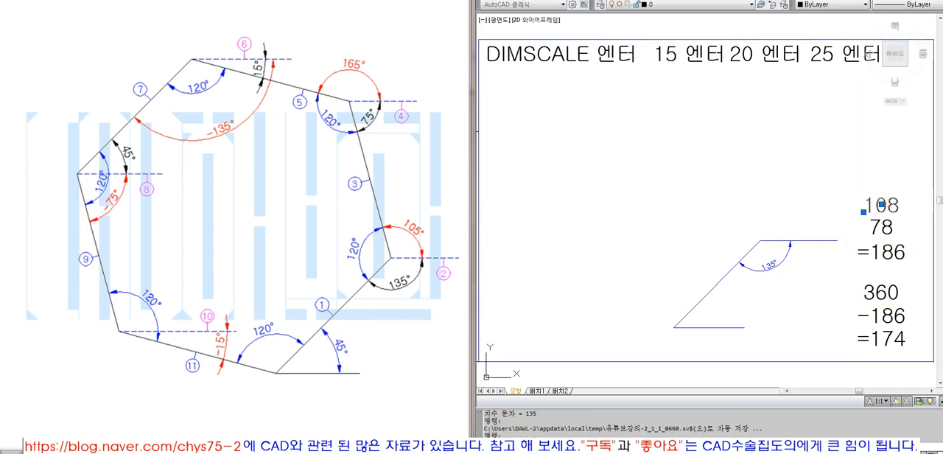
- Change the two angle values at the start of the calculation note to 135 and 120
double_click(890, 208)
text(135)
key(Return)
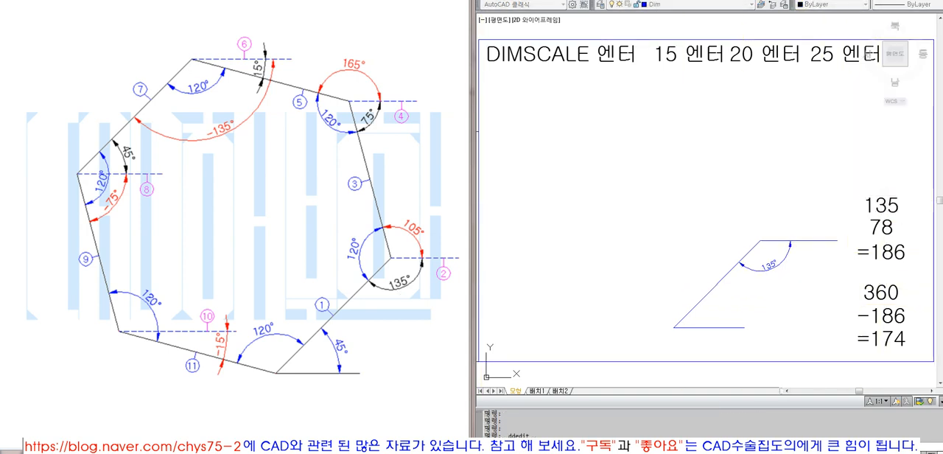
double_click(887, 228)
text(120)
key(Return)
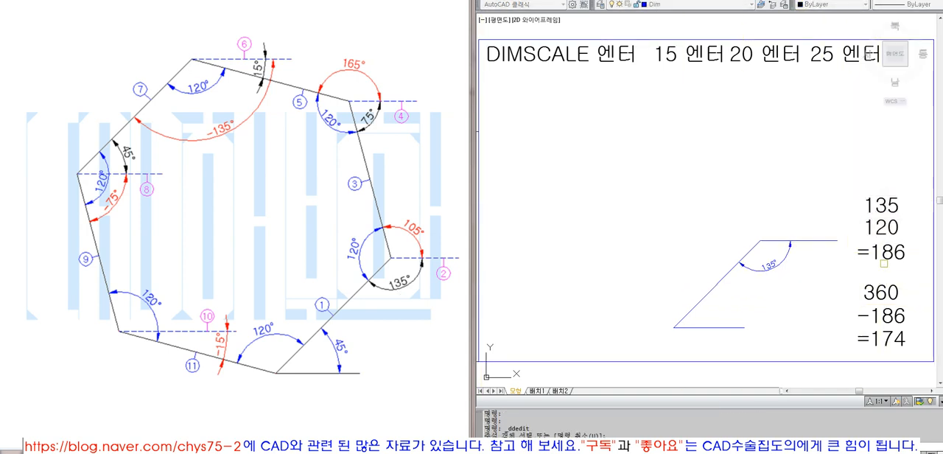
- Change the note's sum to =225 and the value subtracted from 360 to -225
double_click(892, 251)
double_click(892, 251)
text(225)
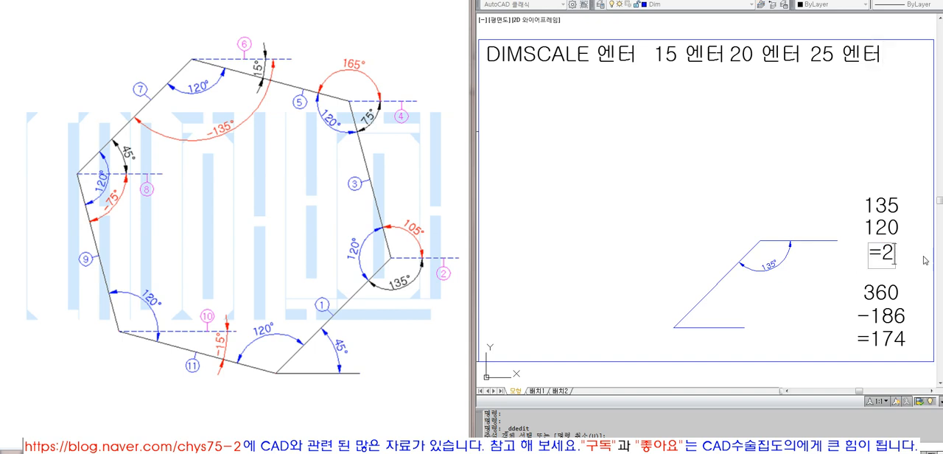
key(Return)
double_click(892, 317)
double_click(892, 317)
text(225)
key(Return)
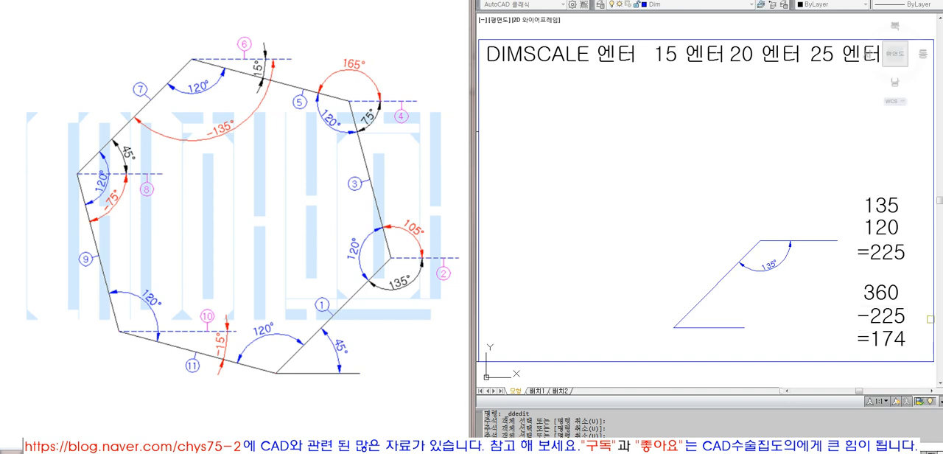
- Change the result at the end of the calculation note to =105
double_click(885, 339)
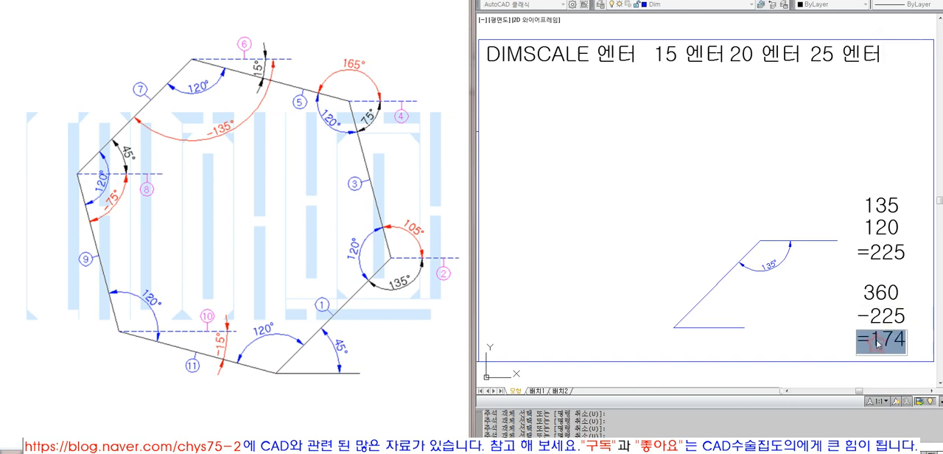
double_click(885, 339)
text(105)
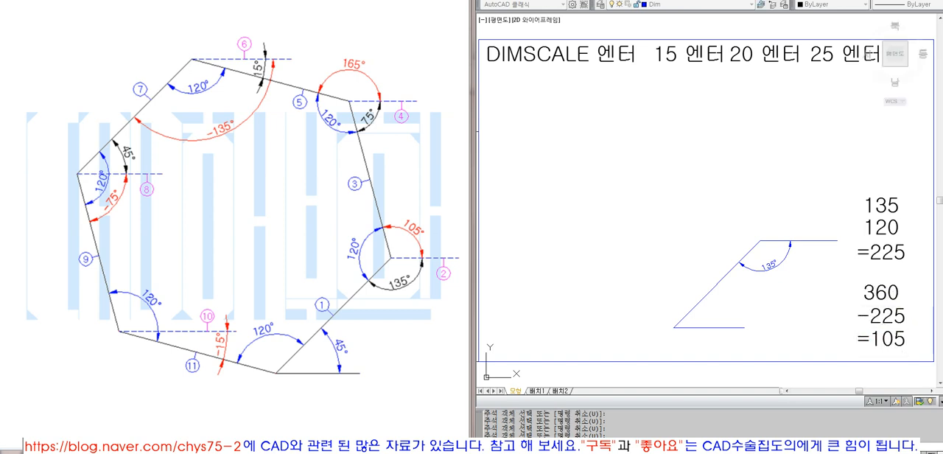
key(Return)
key(Escape)
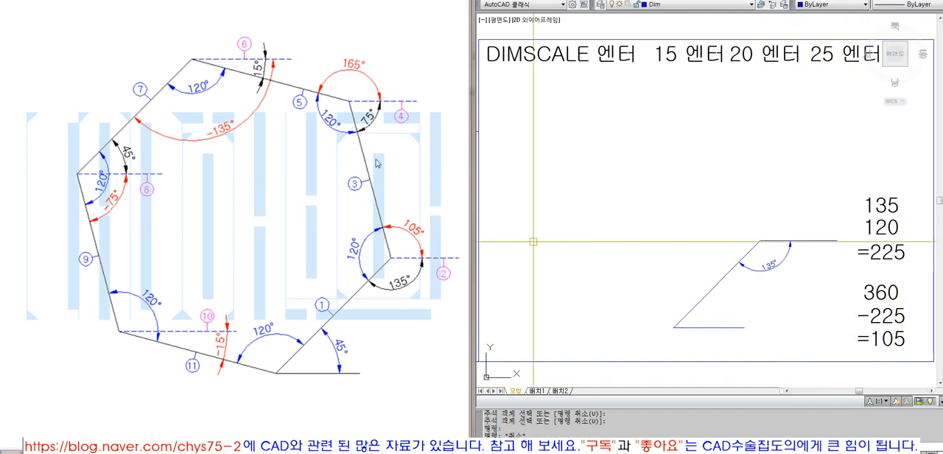
- Erase the horizontal reference line at the upper end of the hexagon's first side
click(823, 241)
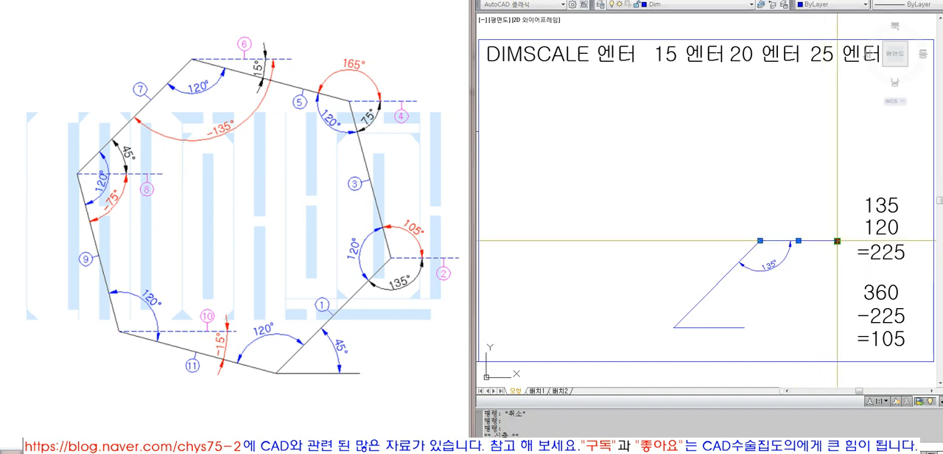
click(838, 240)
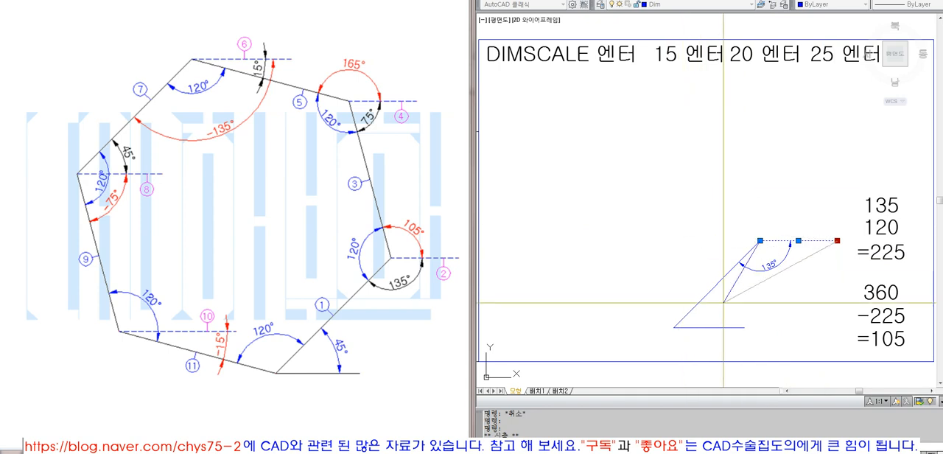
key(Escape)
text(e)
key(Return)
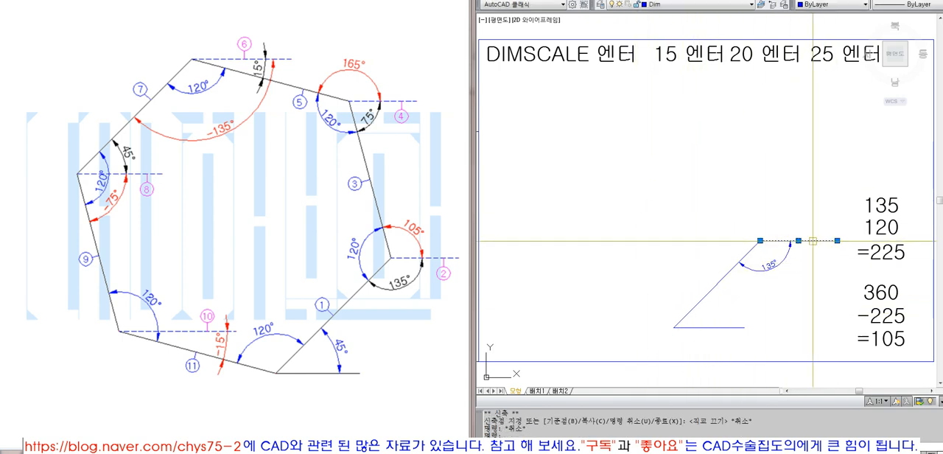
text(l)
key(Return)
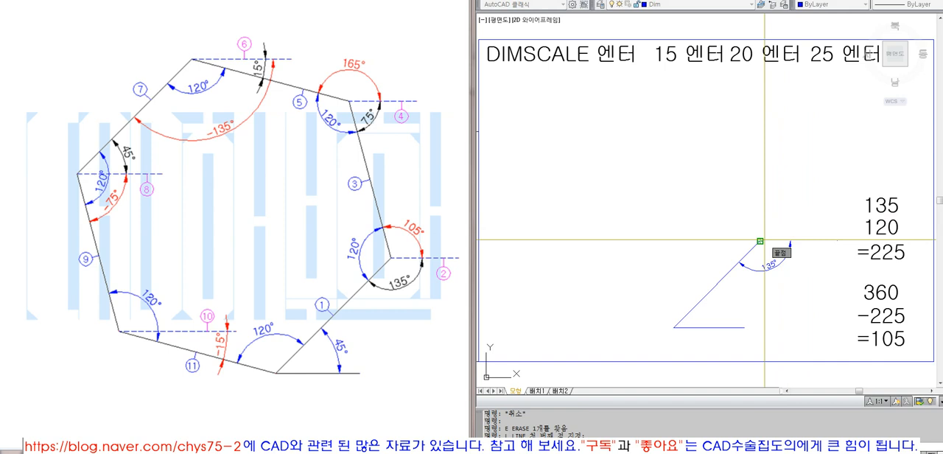
click(761, 241)
text(@80<105)
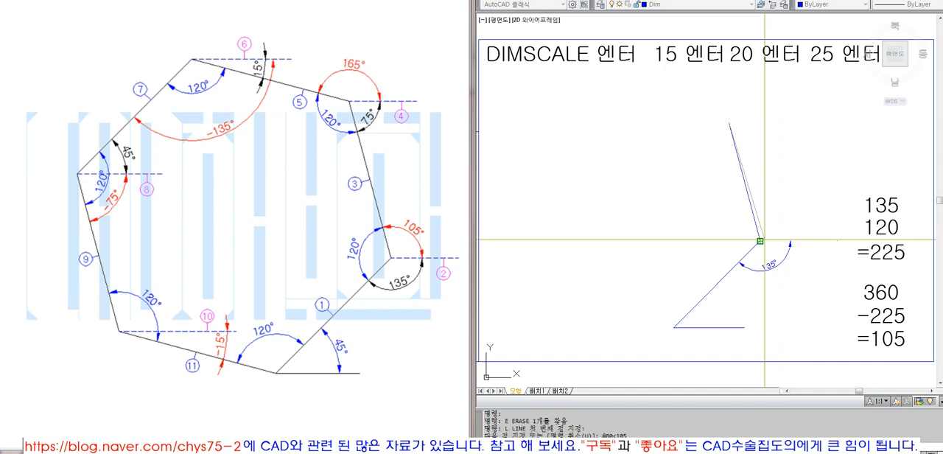
key(Return)
key(Return)
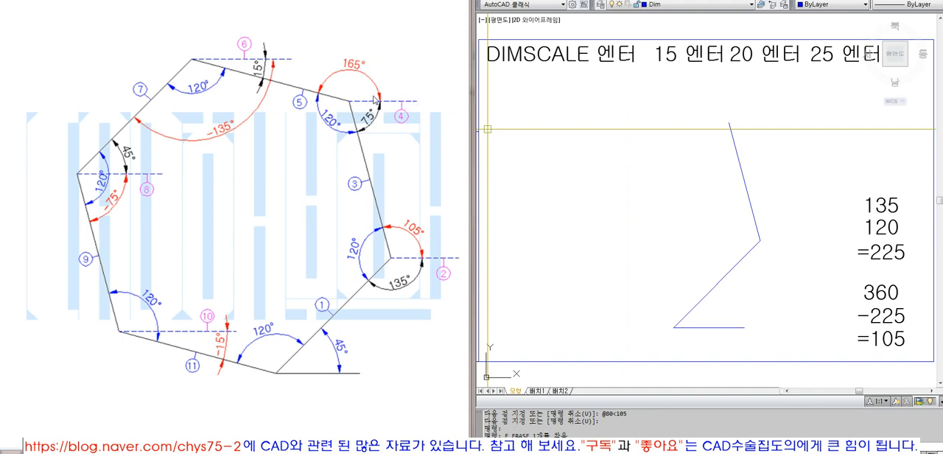
- Draw a horizontal reference line to the right from the upper end of the second side
text(l)
key(Return)
click(740, 122)
key(F8)
click(808, 130)
key(Return)
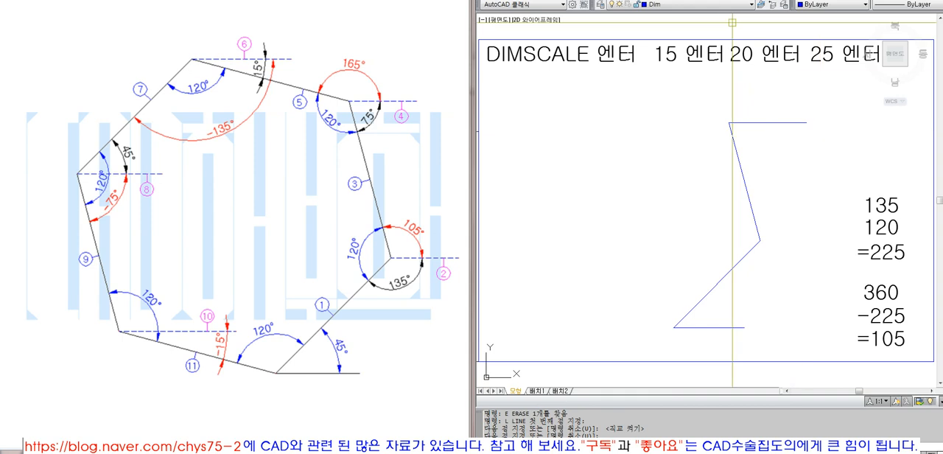
- Add an angular dimension between the horizontal reference line and the second side, with its arc below the line
click(733, 0)
click(745, 77)
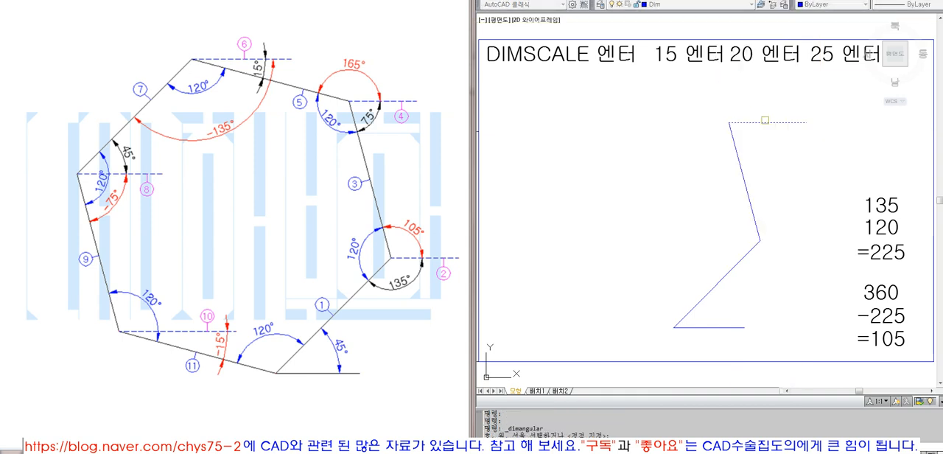
click(737, 148)
click(768, 145)
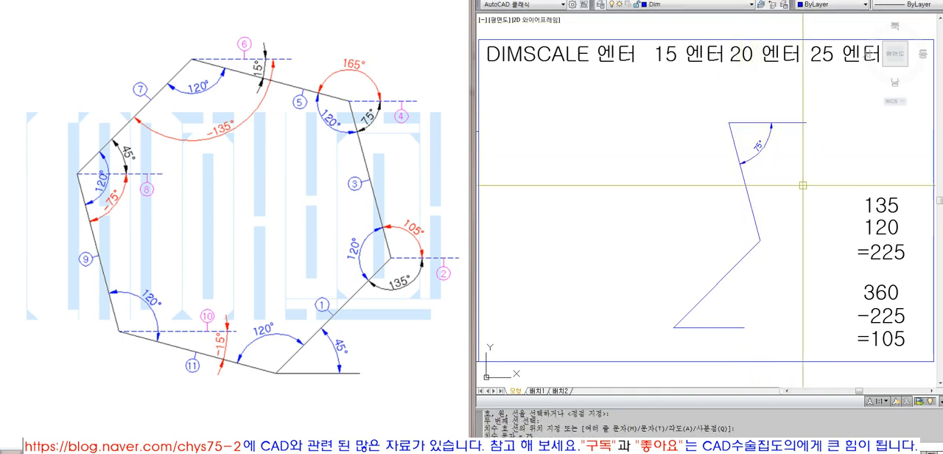
- Change the first angle in the calculation note to 75 and the sum to =195
double_click(878, 209)
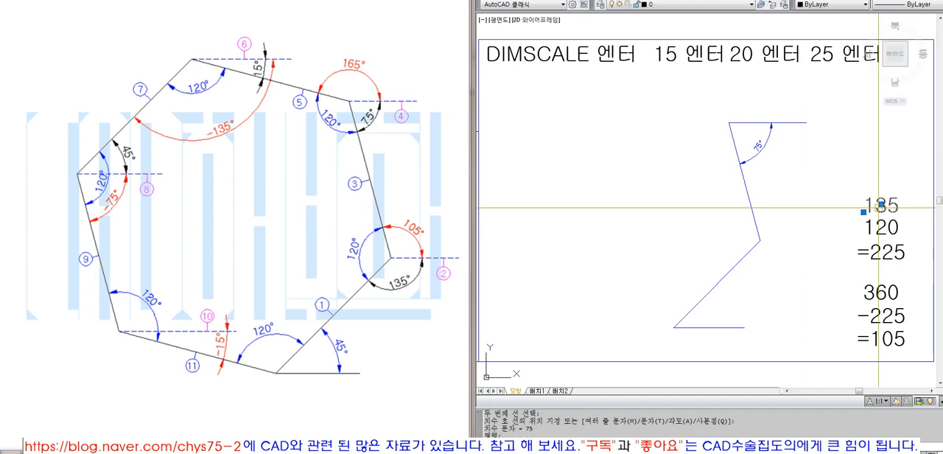
text(75)
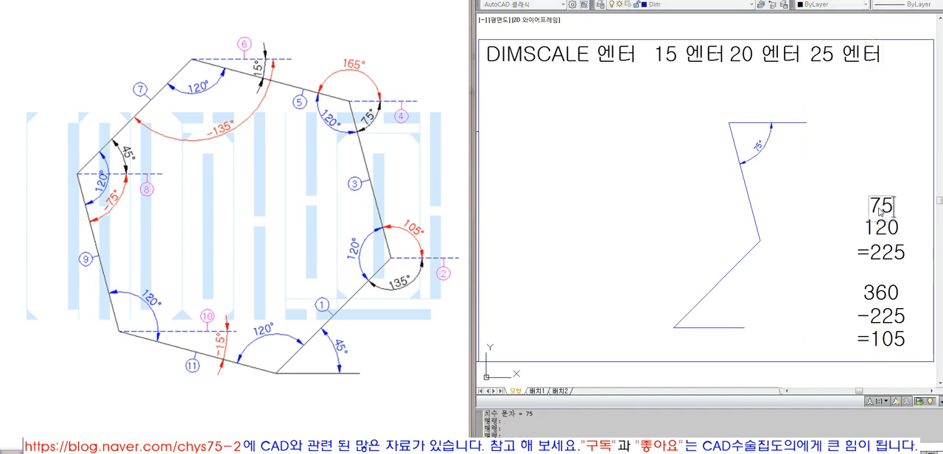
key(Return)
double_click(883, 251)
drag(905, 253, 870, 249)
text(195)
key(Return)
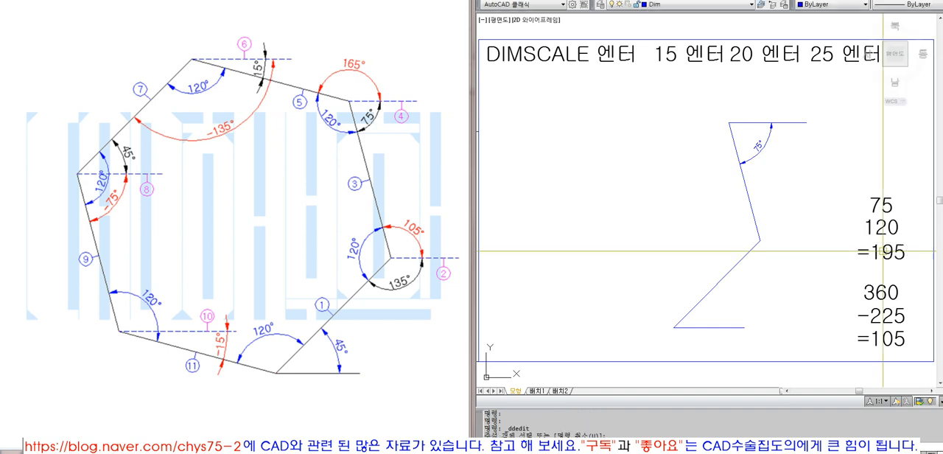
- Change the value subtracted from 360 to -195 and the note's result to =165
click(882, 316)
drag(867, 317, 911, 321)
text(195)
key(Return)
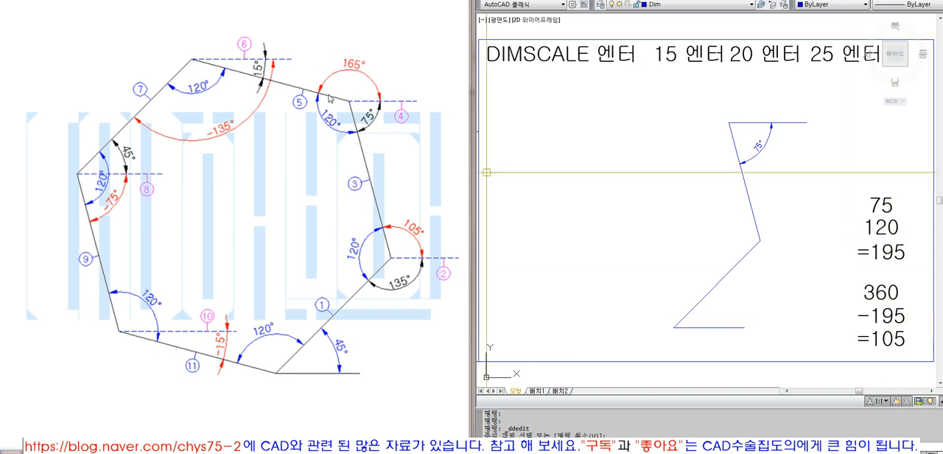
click(882, 339)
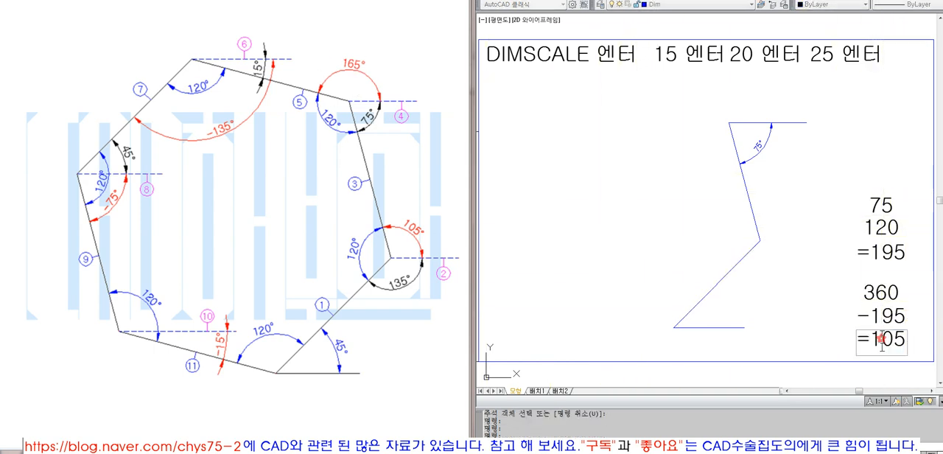
drag(872, 339, 913, 348)
text(165)
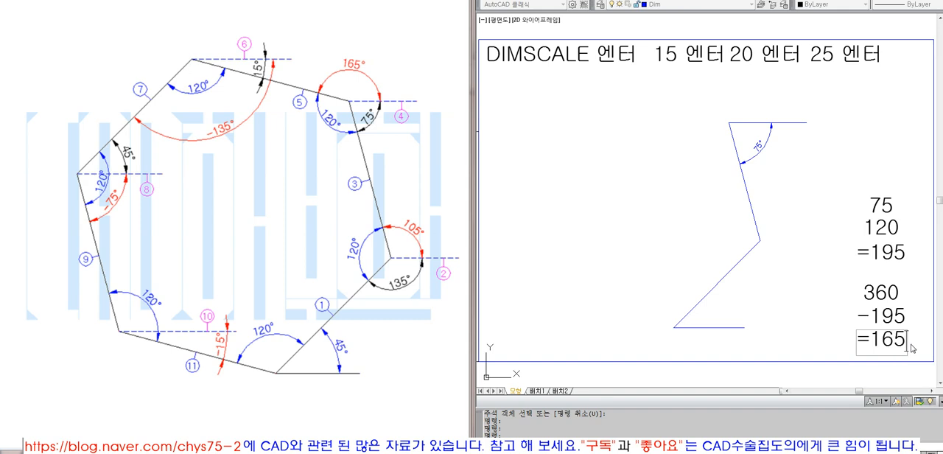
key(Return)
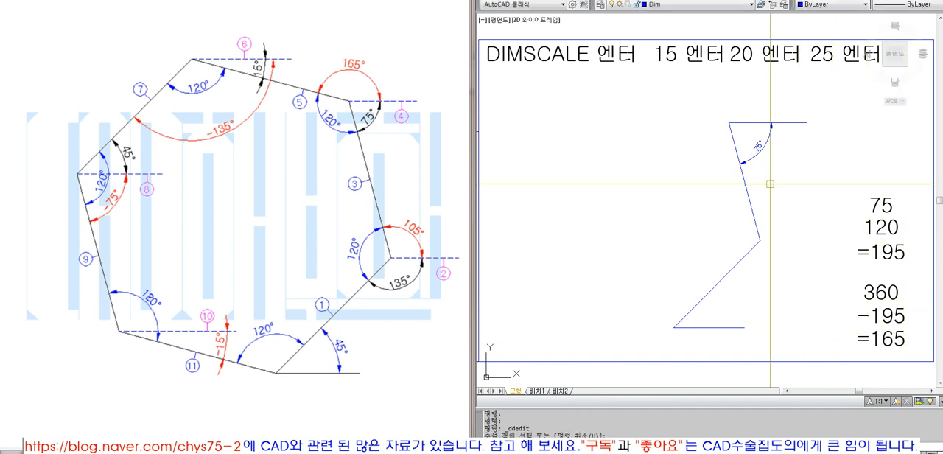
click(792, 122)
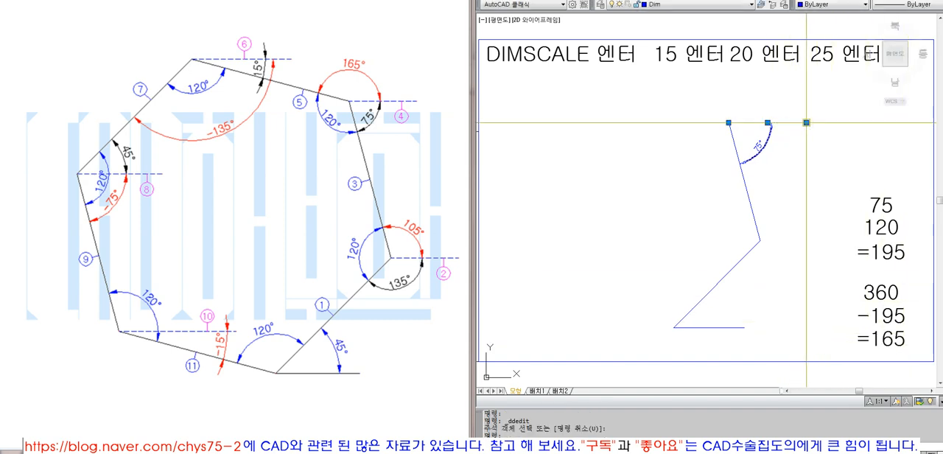
click(807, 123)
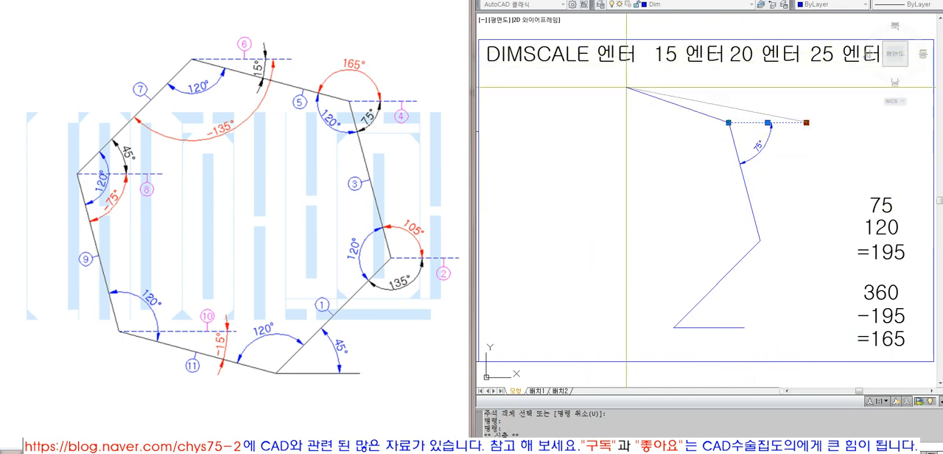
key(F8)
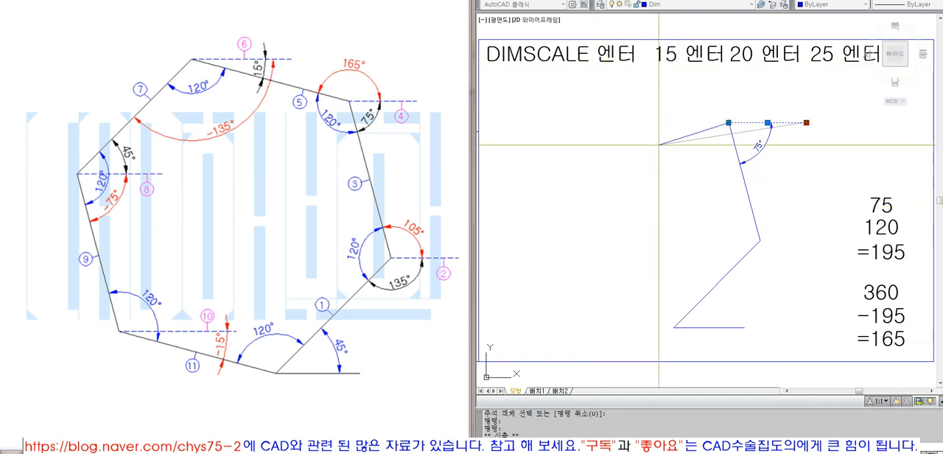
key(Escape)
key(Escape)
- Erase the horizontal reference line at the upper end of the second side
click(789, 122)
text(e)
key(Return)
text(l)
key(Return)
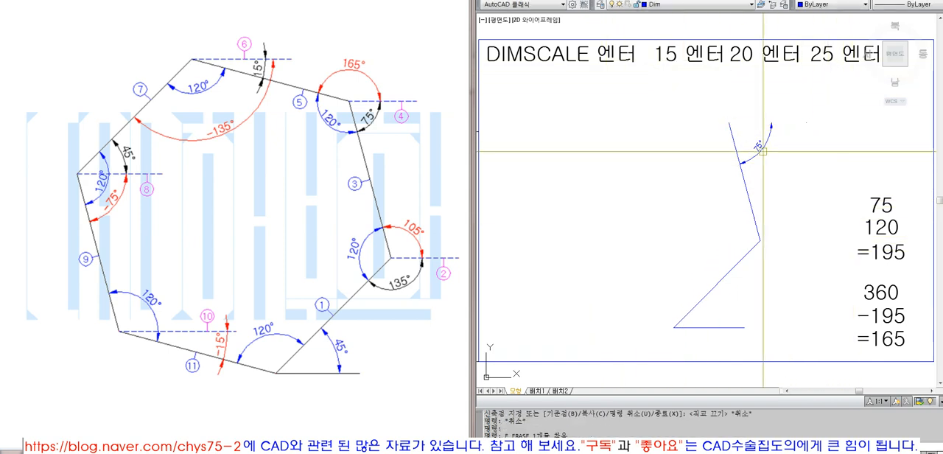
click(732, 129)
text(@80<165)
key(Return)
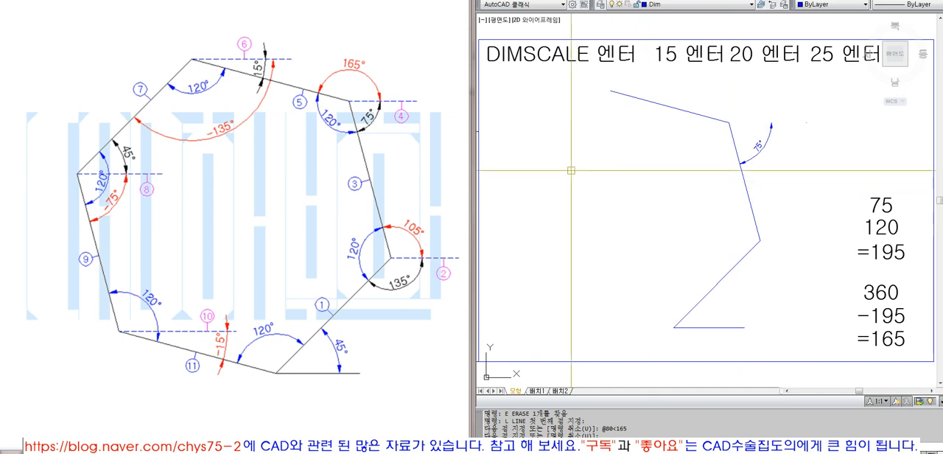
- Draw a horizontal reference line to the right from the far end of the third side
click(611, 90)
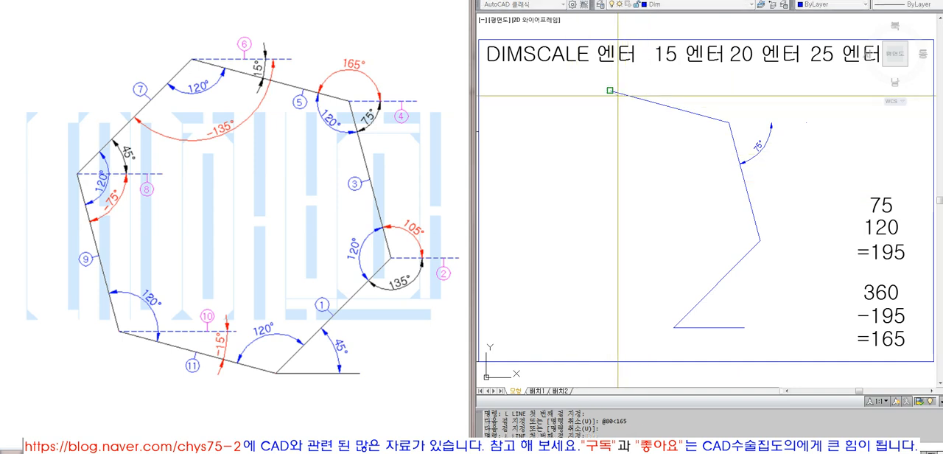
click(714, 87)
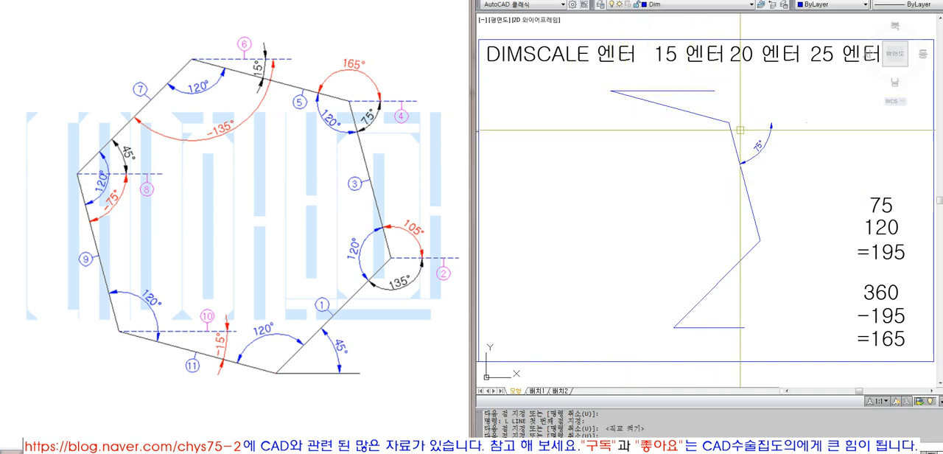
key(Return)
- Add an angular dimension between the horizontal reference line and the third side, placing its arc beyond the side's lower end
click(712, 91)
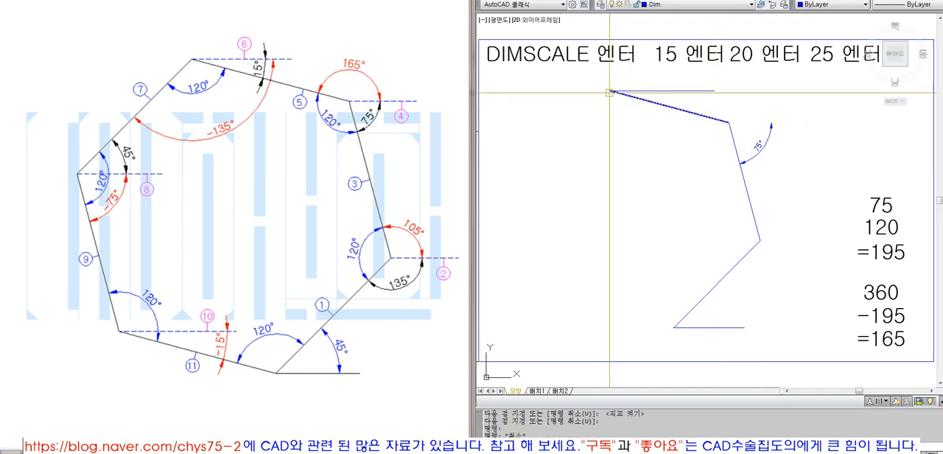
key(Escape)
key(Escape)
click(733, 1)
click(739, 79)
click(704, 112)
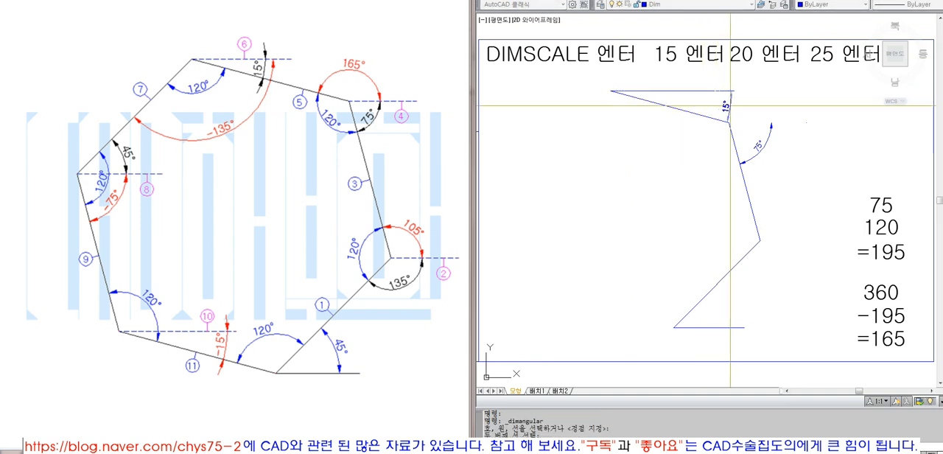
click(750, 108)
- Change the first angle in the calculation note to 15 and the sum to =135
double_click(879, 228)
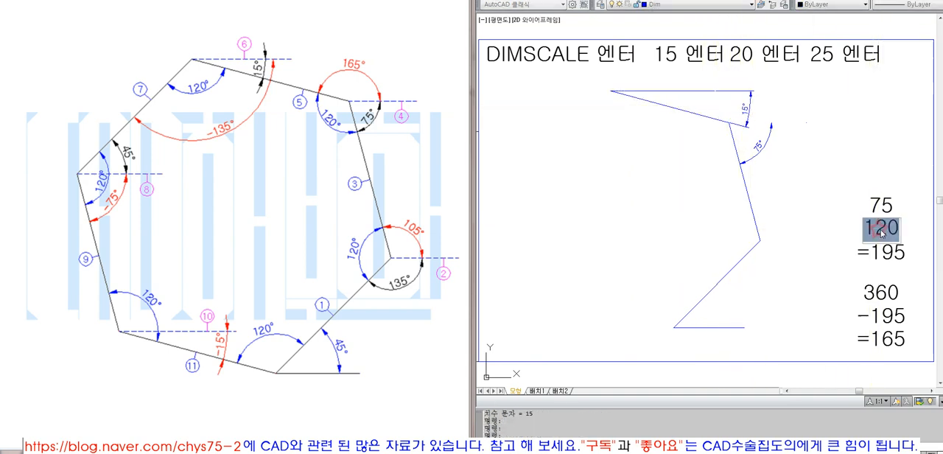
key(Escape)
key(Escape)
double_click(887, 207)
text(15)
key(Escape)
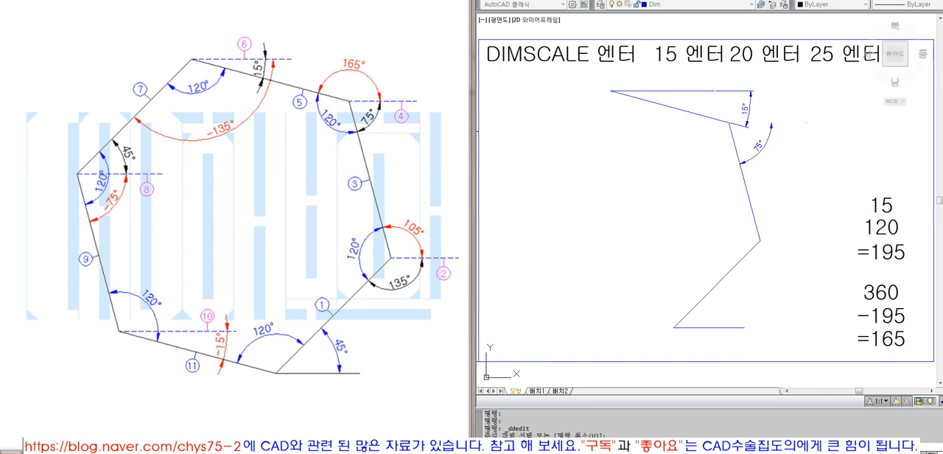
double_click(887, 253)
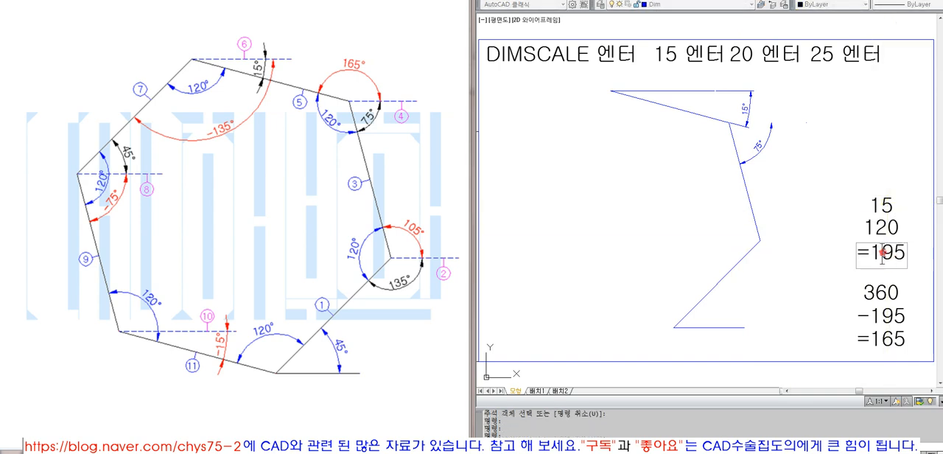
drag(882, 253, 940, 263)
key(Escape)
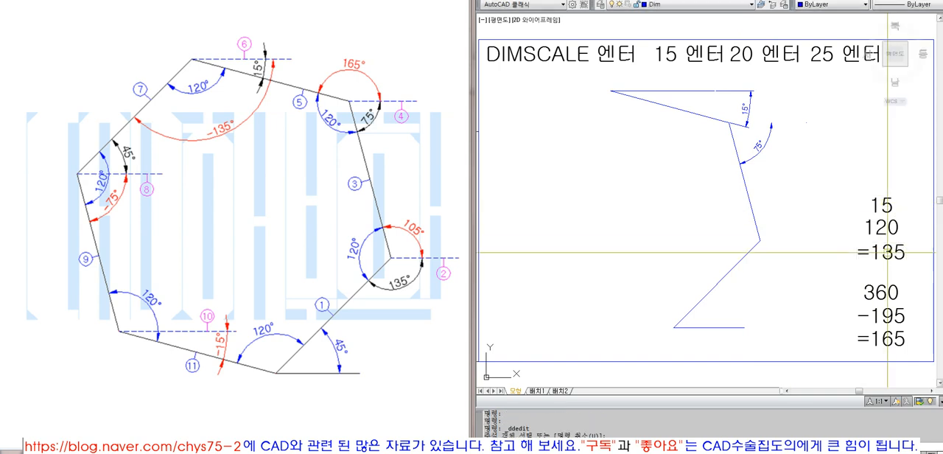
- Change the value subtracted from 360 in the calculation note to -135
double_click(893, 317)
drag(867, 317, 912, 317)
text(135)
key(Escape)
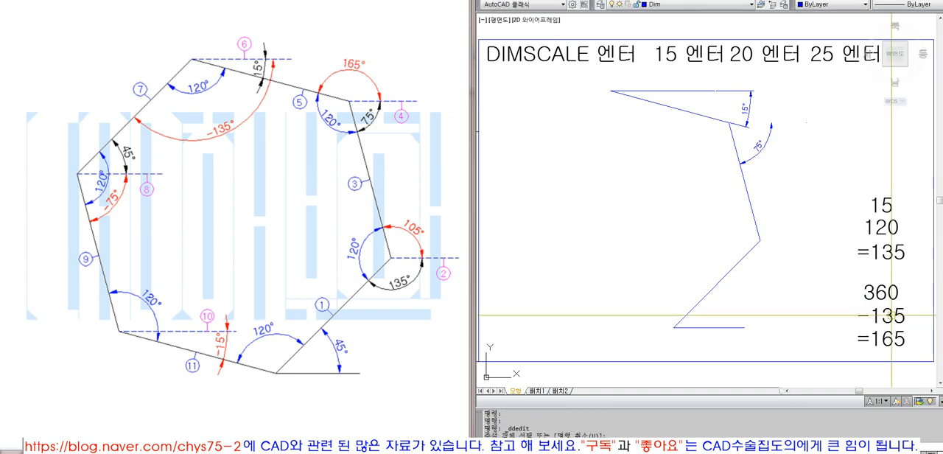
double_click(876, 339)
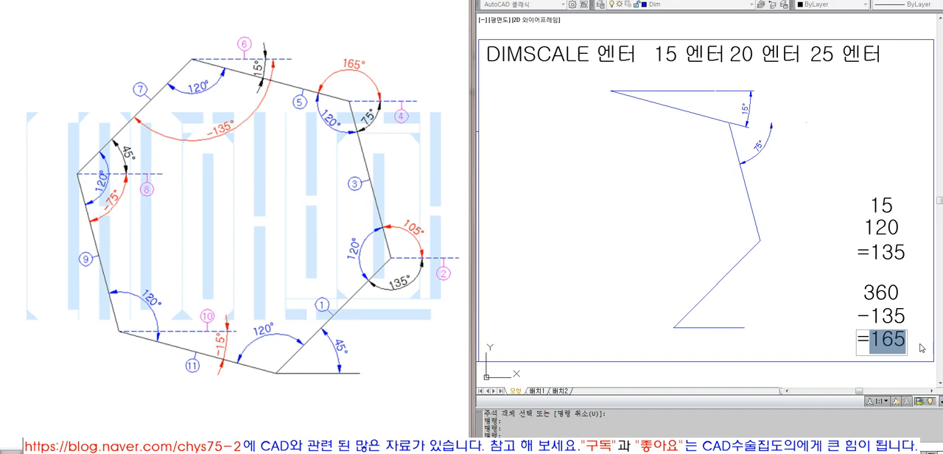
key(Escape)
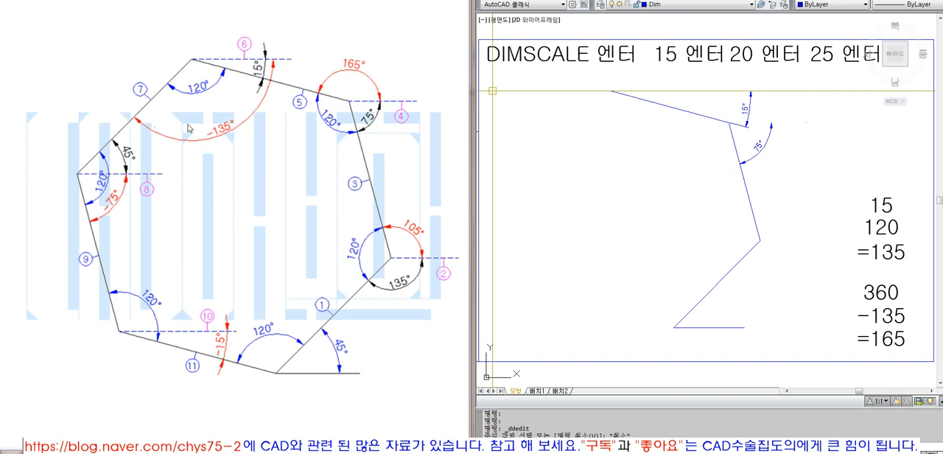
click(608, 154)
key(Escape)
key(Escape)
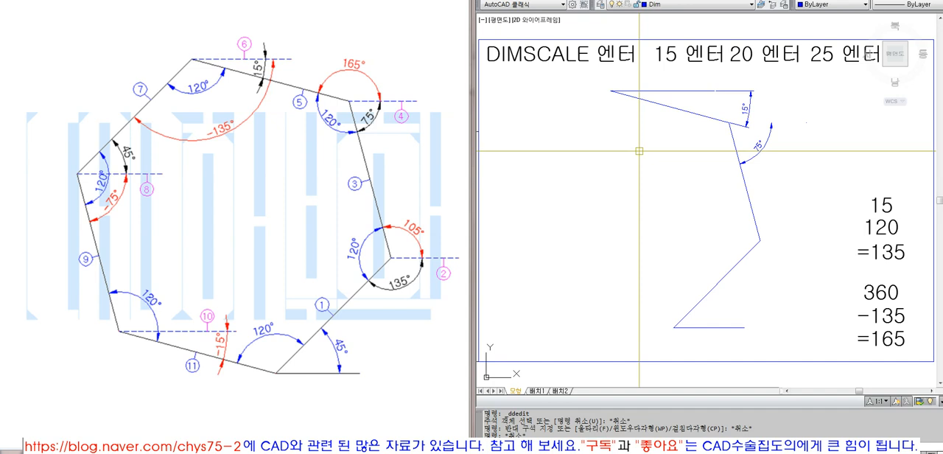
- Swing the free end of the horizontal reference line downward about the far end of the third side
click(660, 91)
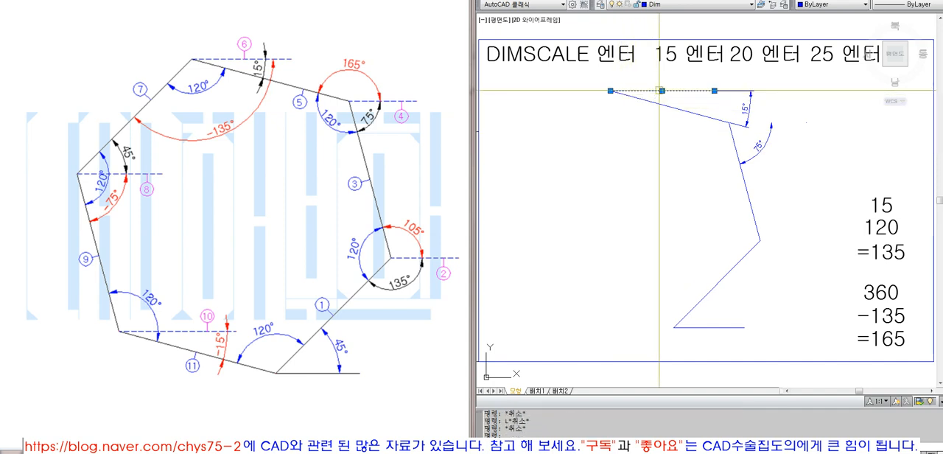
click(715, 91)
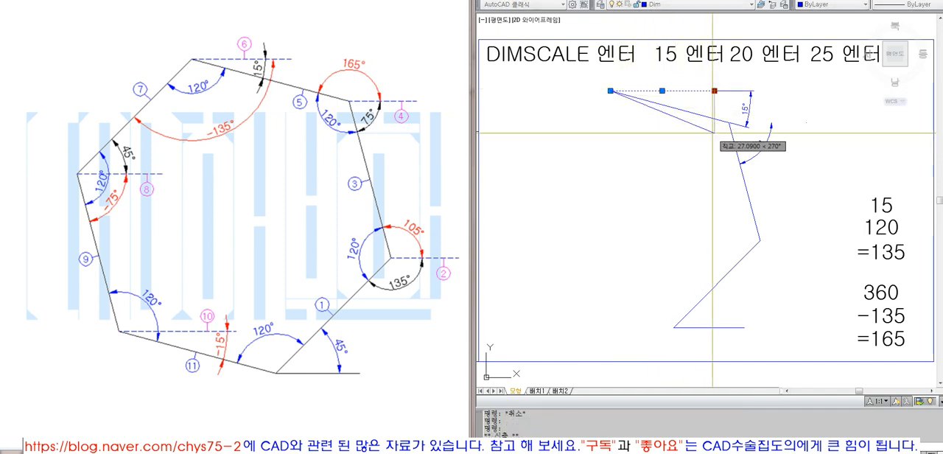
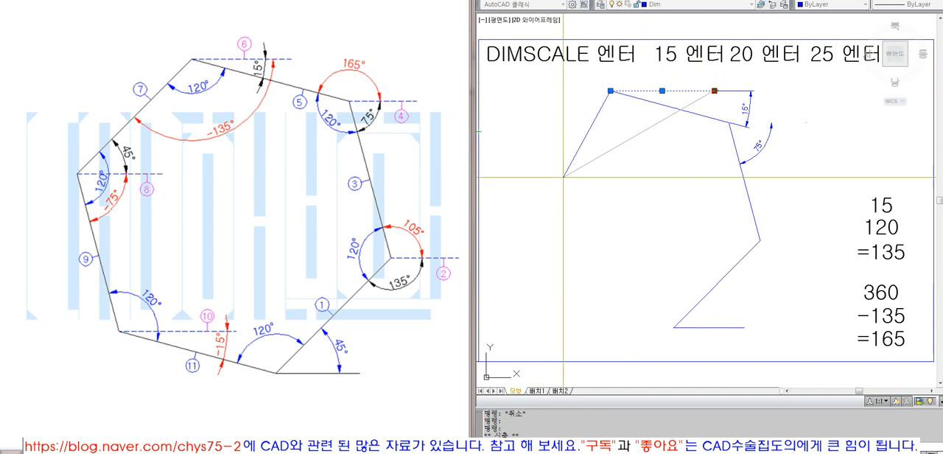
- Erase the horizontal reference line and draw the fourth side from the third side's far end, 80 long at -135°
key(Escape)
key(Delete)
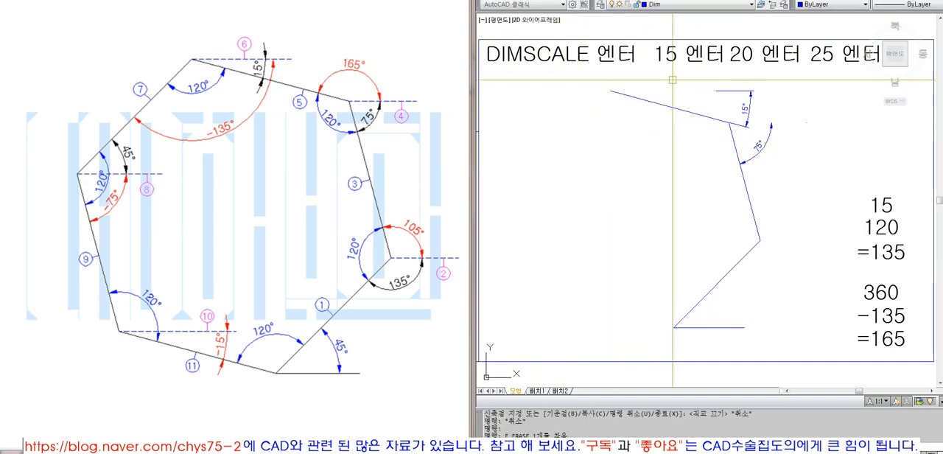
text(l)
key(Return)
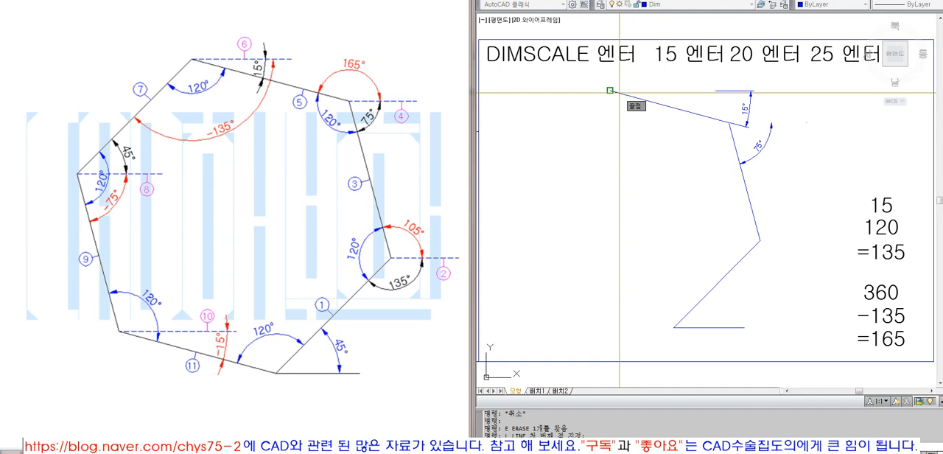
click(619, 92)
text(@80<-135)
key(Return)
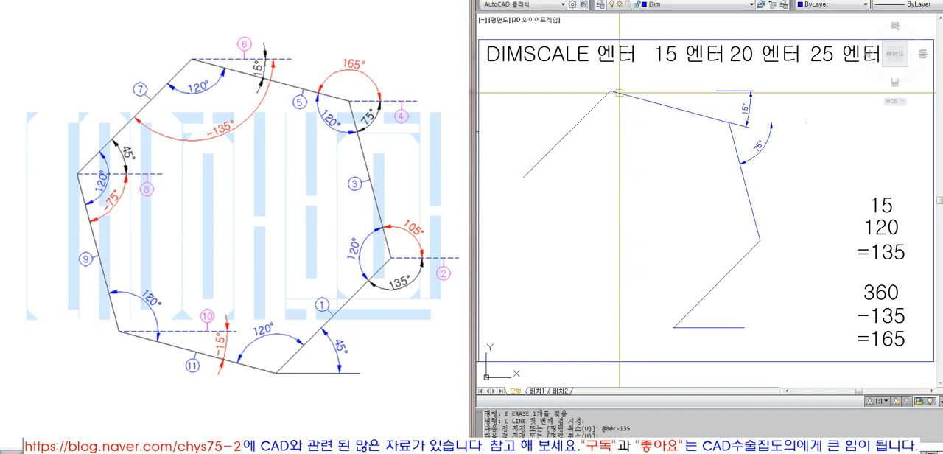
click(573, 128)
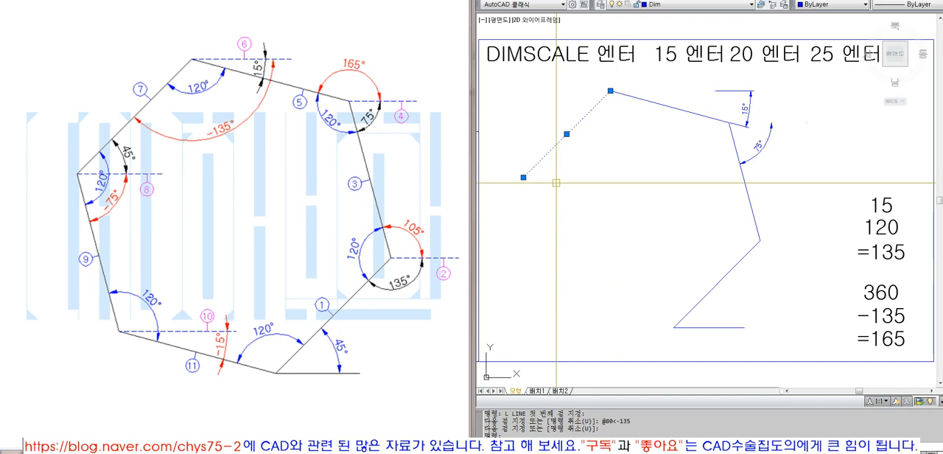
key(Escape)
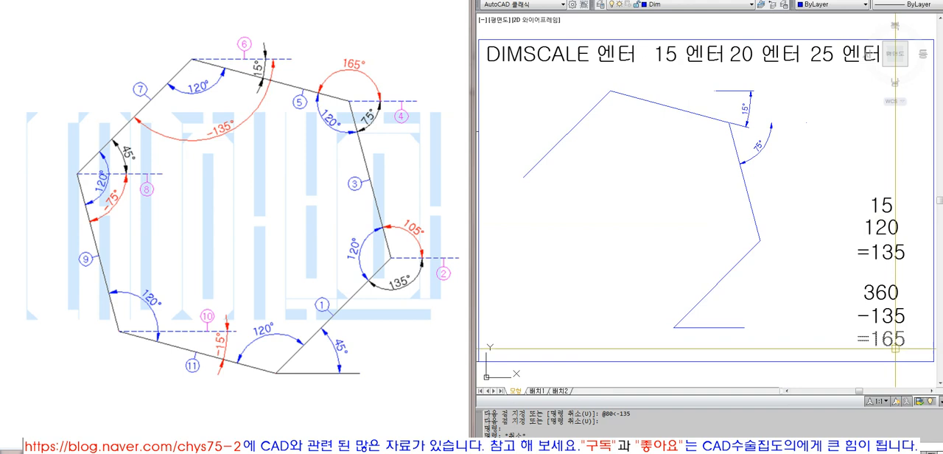
- Change the result of the subtraction in the calculation note to =225
key(Escape)
key(Escape)
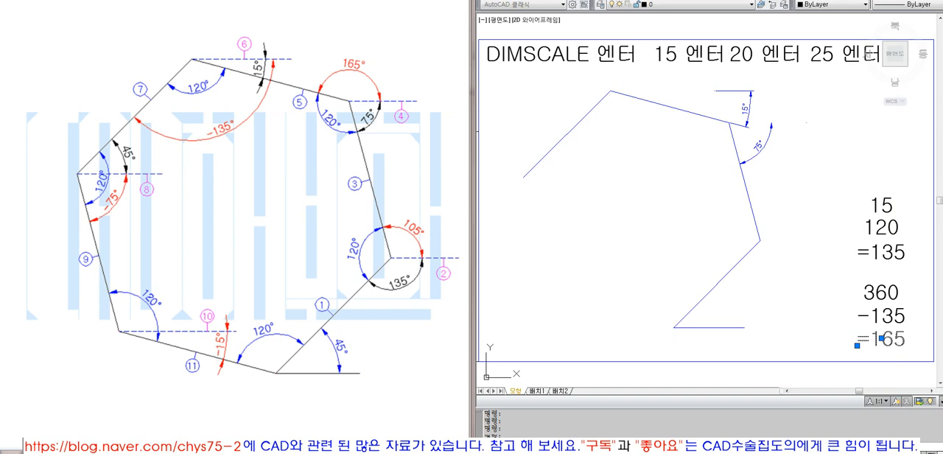
double_click(892, 338)
drag(872, 341, 908, 346)
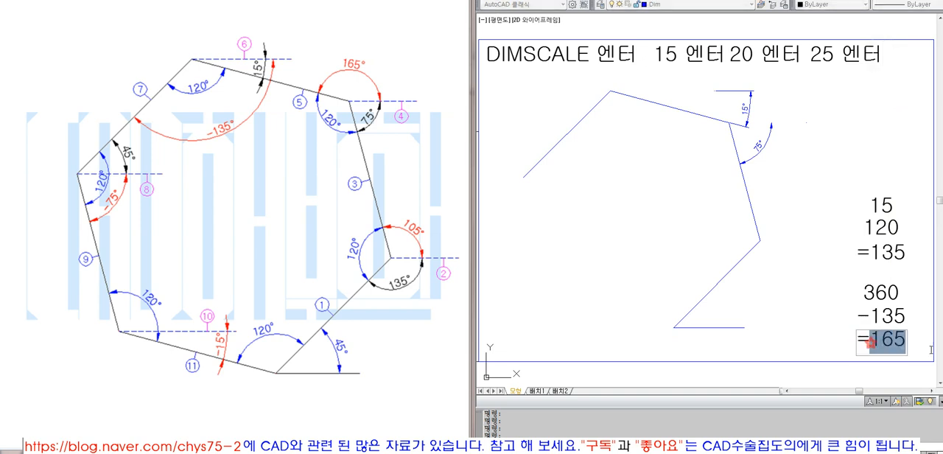
text(225)
key(Return)
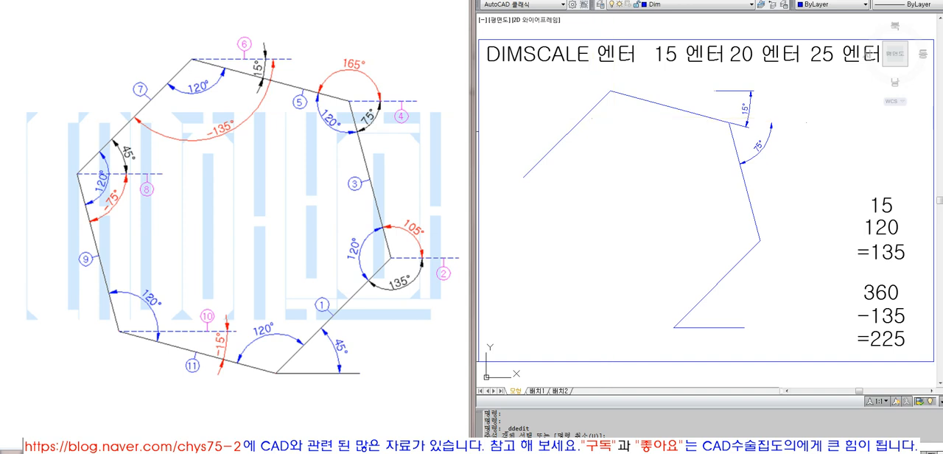
- Erase the fourth side drawn at -135°
key(Escape)
text(l)
key(space)
key(Escape)
click(592, 109)
text(e)
key(space)
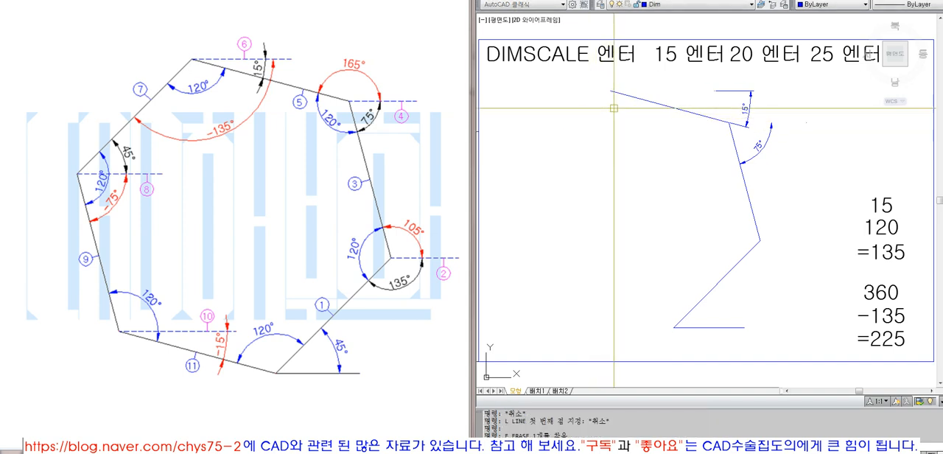
- Redraw the fourth side from the third side's far end, 80 long at 225°
text(l)
key(space)
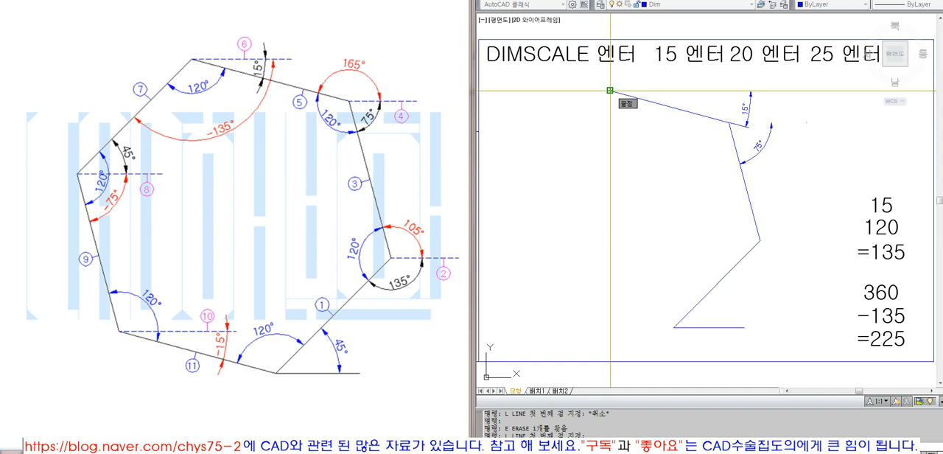
click(611, 90)
text(@80<225)
key(Return)
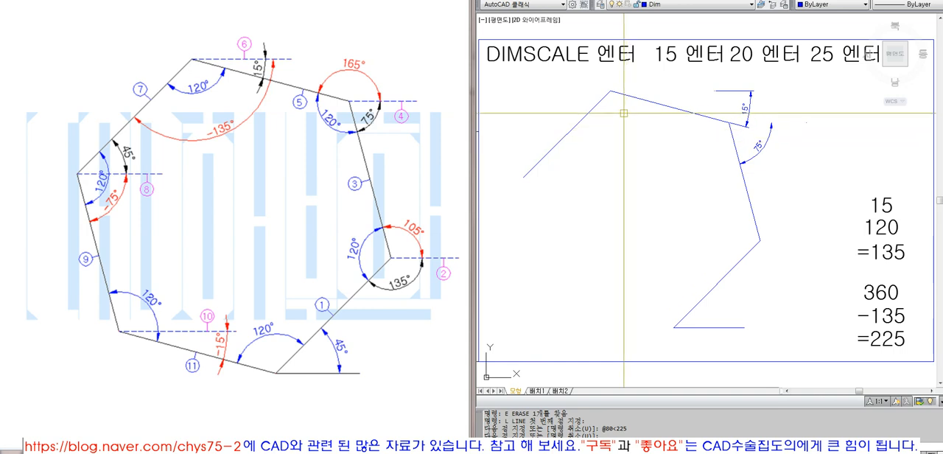
- Draw a second line over the fourth side from the same start point, 80 long at -135°
key(space)
click(611, 91)
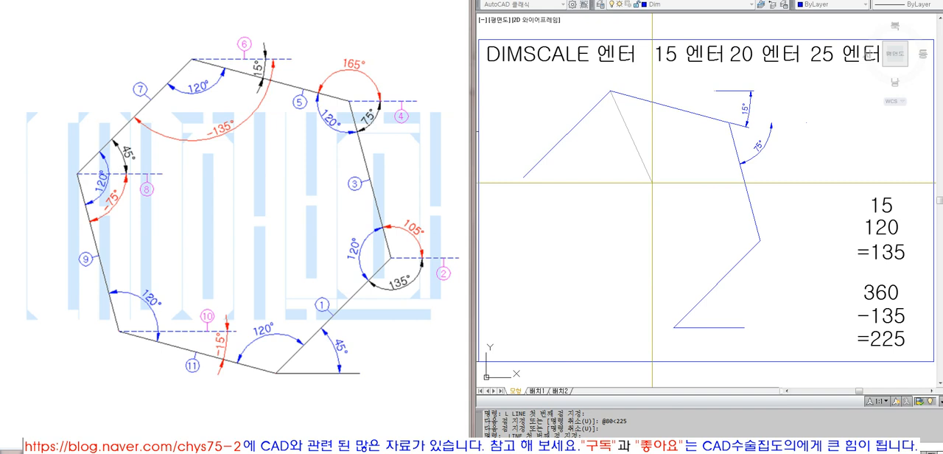
text(@80<-135)
key(Return)
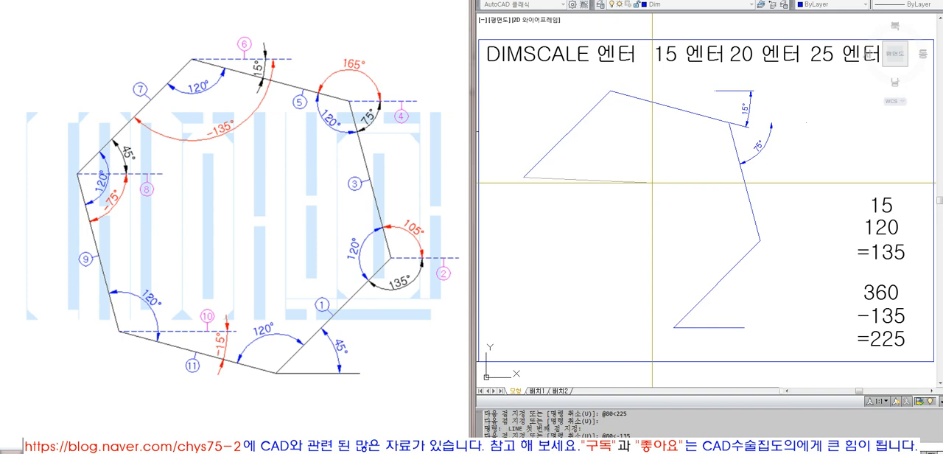
key(space)
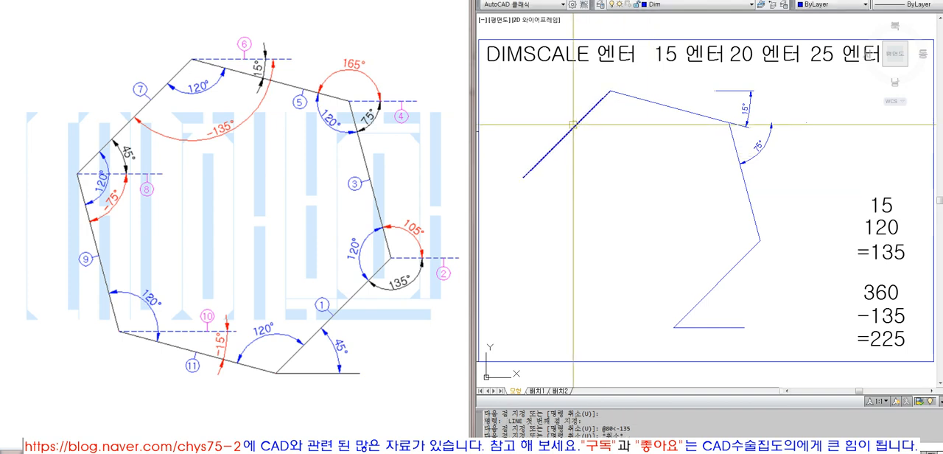
- Examine the overlapping fourth-side lines up close to compare the 225° and -135° versions
text(z)
key(space)
click(571, 63)
click(574, 136)
text(z)
key(space)
click(776, 229)
click(838, 289)
text(z)
key(space)
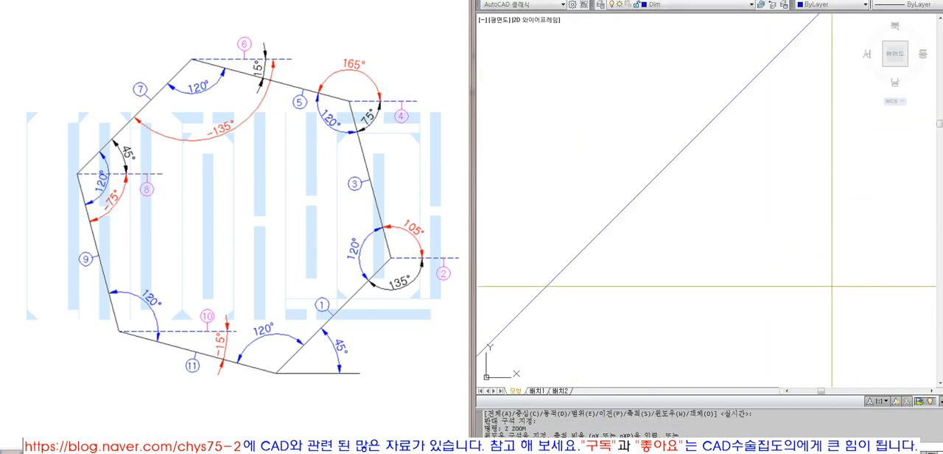
text(p)
key(Return)
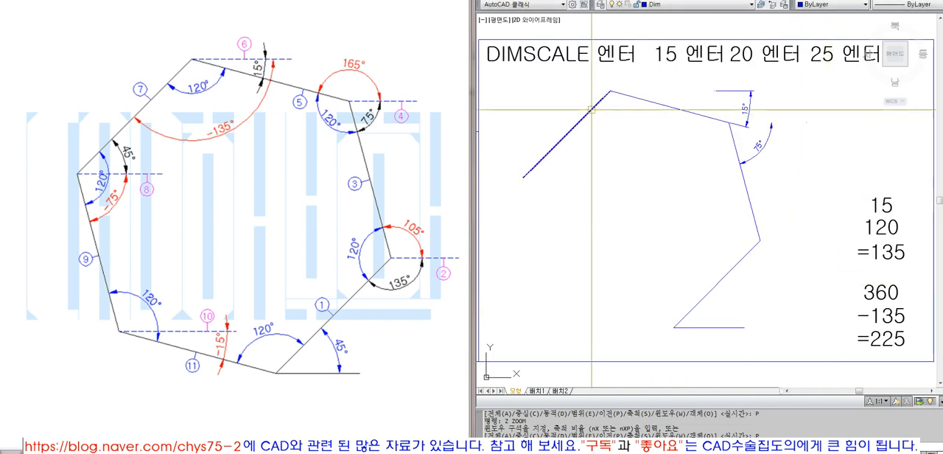
- Erase both overlapping fourth-side lines, and undo the last erase to keep a single line
text(e)
key(space)
click(576, 125)
text(e)
key(space)
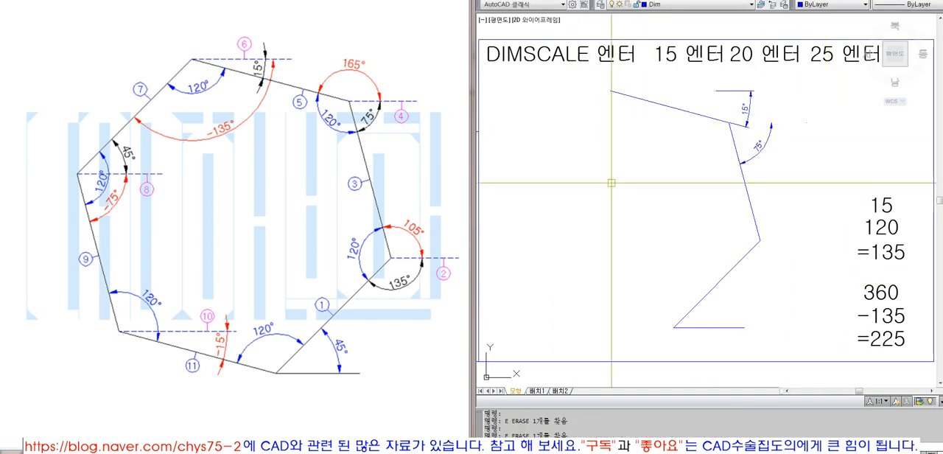
key(Escape)
text(u)
key(space)
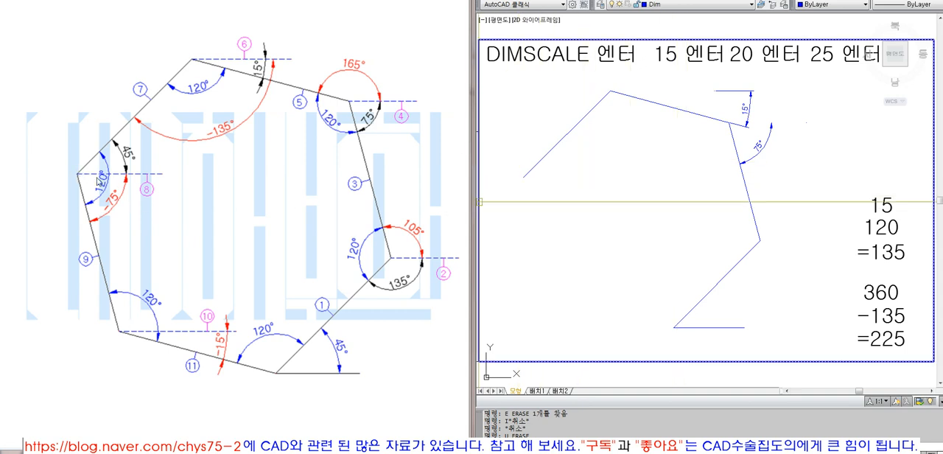
- Draw a horizontal reference line to the right from the fourth side's far end with ortho mode on
text(l)
key(Return)
click(524, 176)
key(F8)
click(626, 177)
- Add an angular dimension between the fourth side and its horizontal reference line, placing the arc inside the angle
shift+right_click(787, 22)
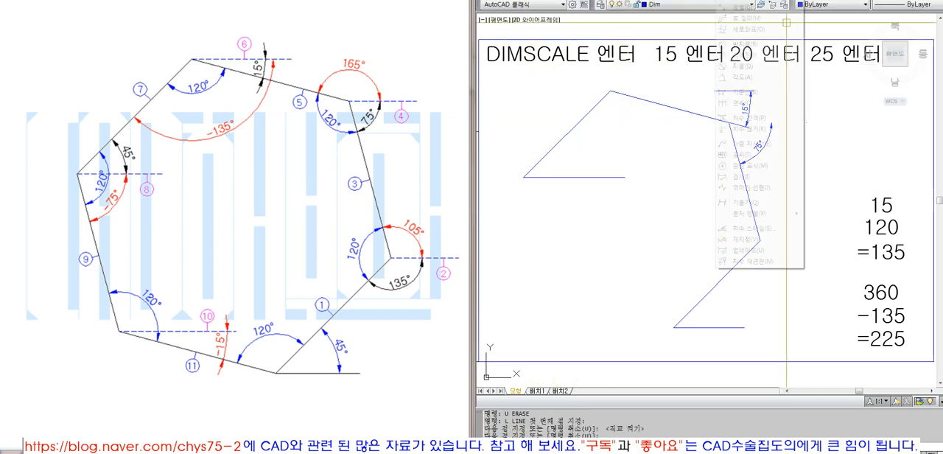
click(737, 77)
click(567, 135)
click(584, 177)
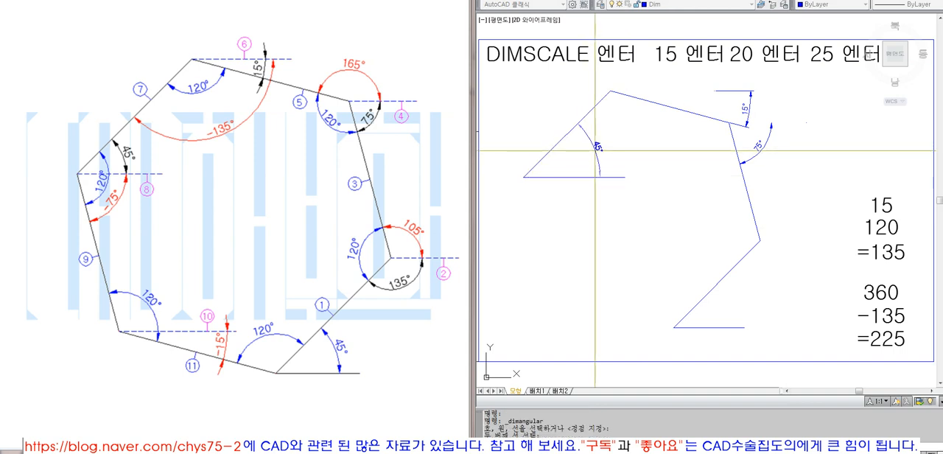
click(595, 151)
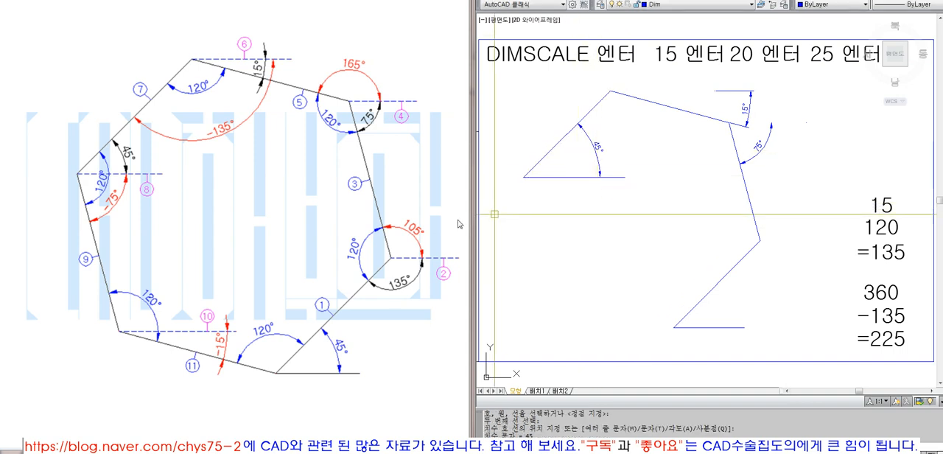
- Copy the calculation note of 15, 120 and =135 straight up above the original
key(Escape)
click(893, 194)
click(881, 251)
text(co)
key(space)
click(890, 227)
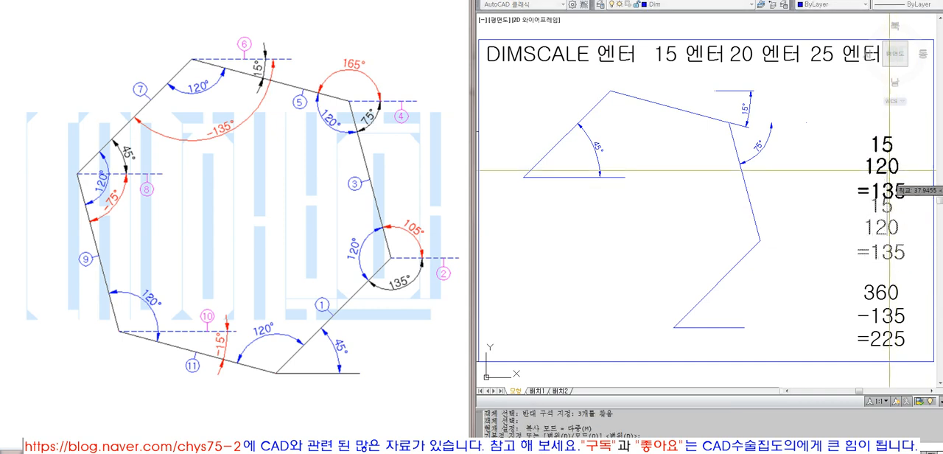
click(890, 142)
key(space)
- Change the copied calculation note's lines to 120, 45 and =75
click(890, 125)
text(120)
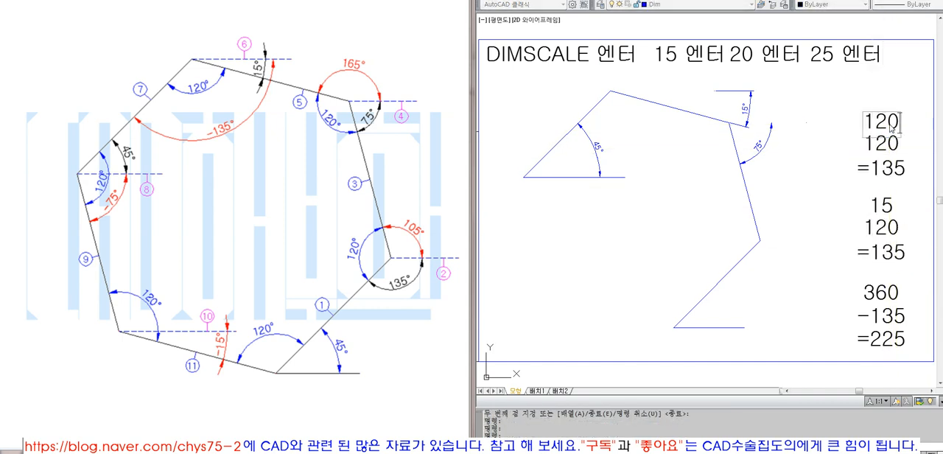
key(Return)
double_click(882, 143)
text(45)
key(Return)
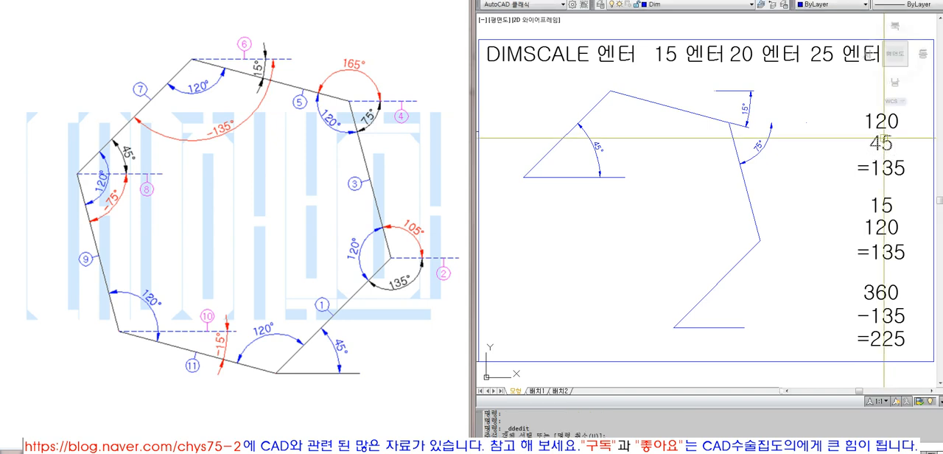
click(875, 168)
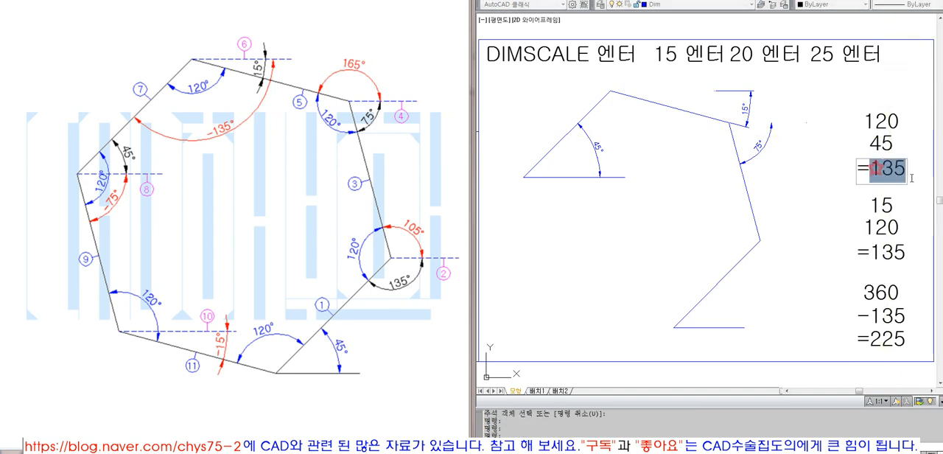
text(75)
key(Return)
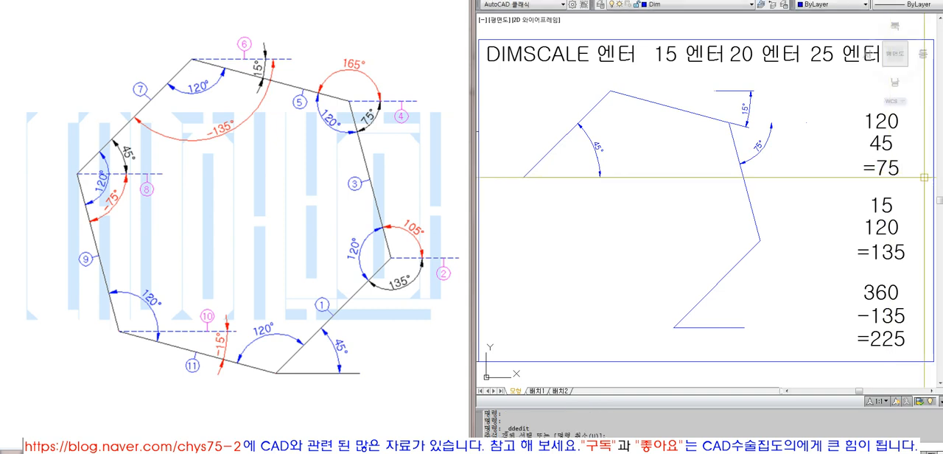
key(Escape)
click(895, 160)
click(614, 227)
key(Escape)
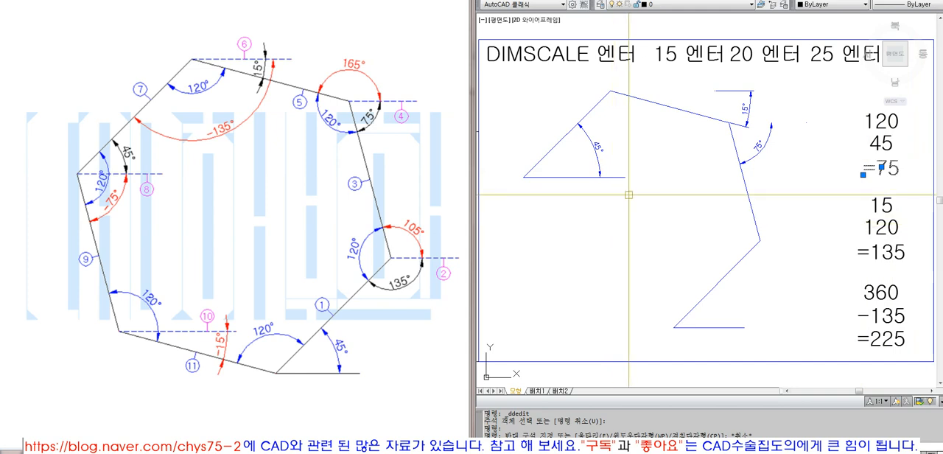
click(597, 177)
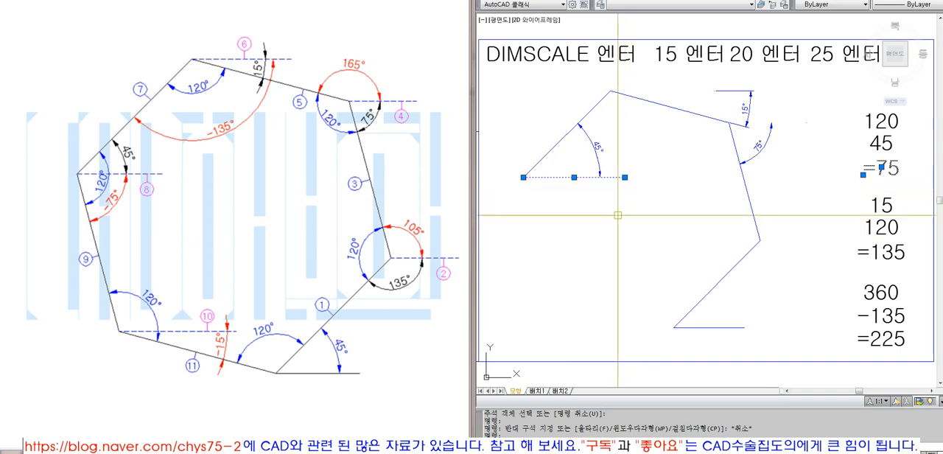
click(626, 178)
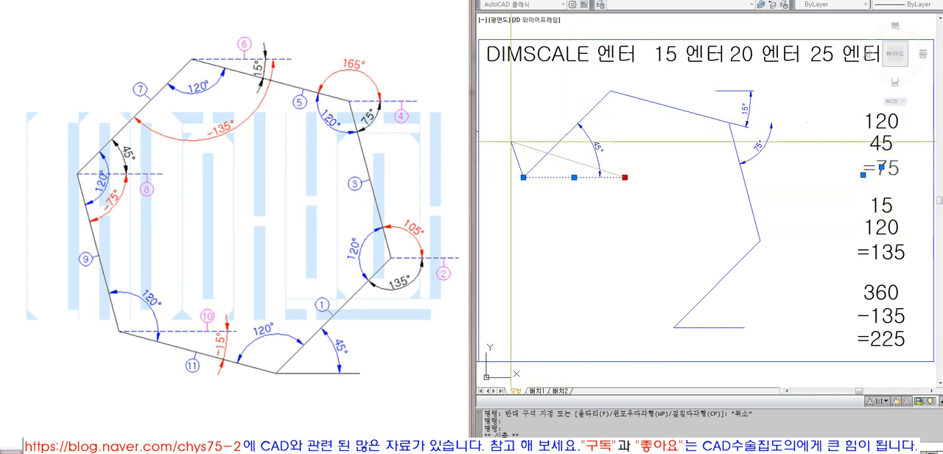
key(Escape)
- Erase the horizontal reference line and the 45° angular dimension at the fourth side's far end
text(e)
key(Return)
click(599, 152)
text(e)
key(Return)
- Draw the fifth side from the fourth side's far end, 80 long at -75°
text(l)
key(Return)
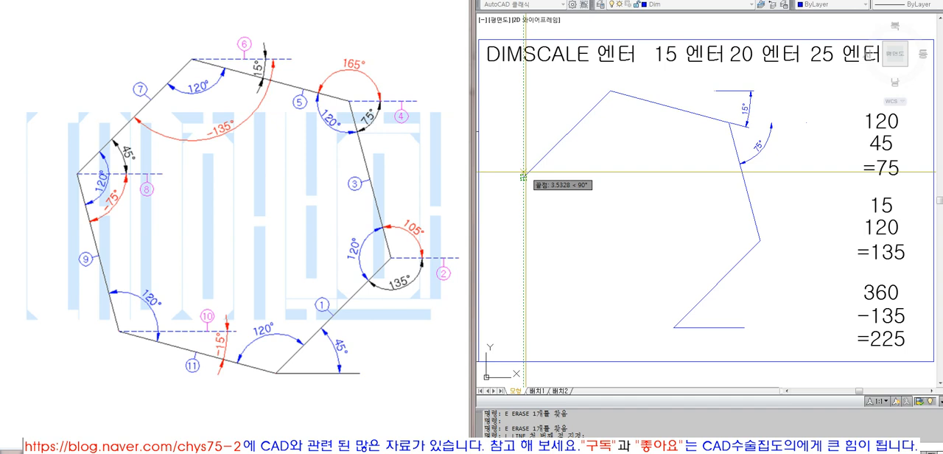
click(523, 175)
text(@80<-75)
key(Return)
- Erase the 75° and 15° angular dimensions beside the second and third sides
click(775, 150)
click(763, 133)
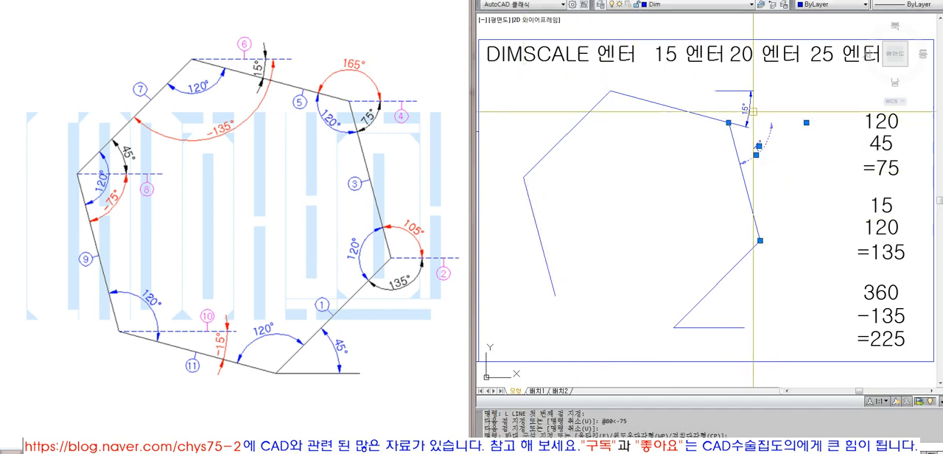
text(e)
key(Return)
click(753, 107)
key(Return)
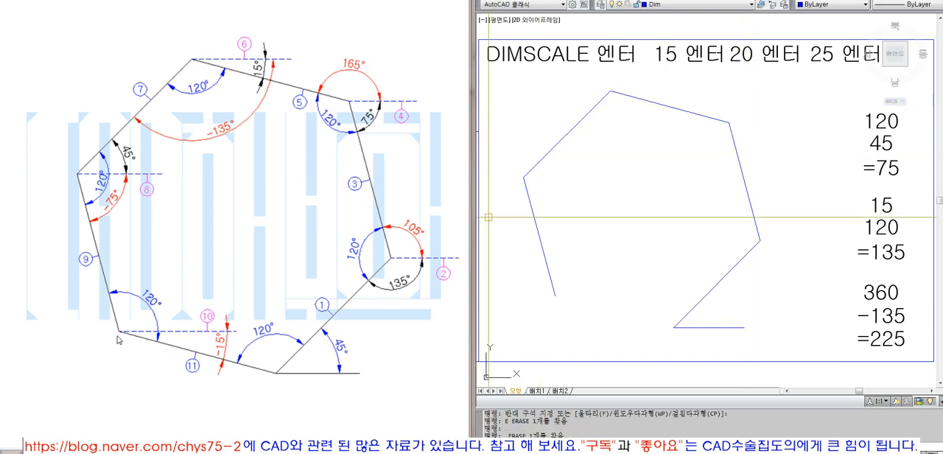
- Draw a horizontal reference line about 68 long from the fifth side's far end
text(l)
key(Return)
click(550, 295)
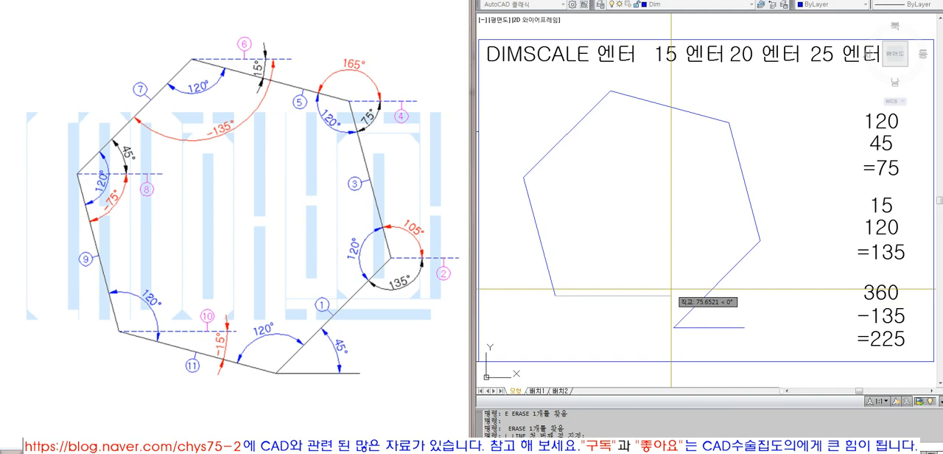
key(F8)
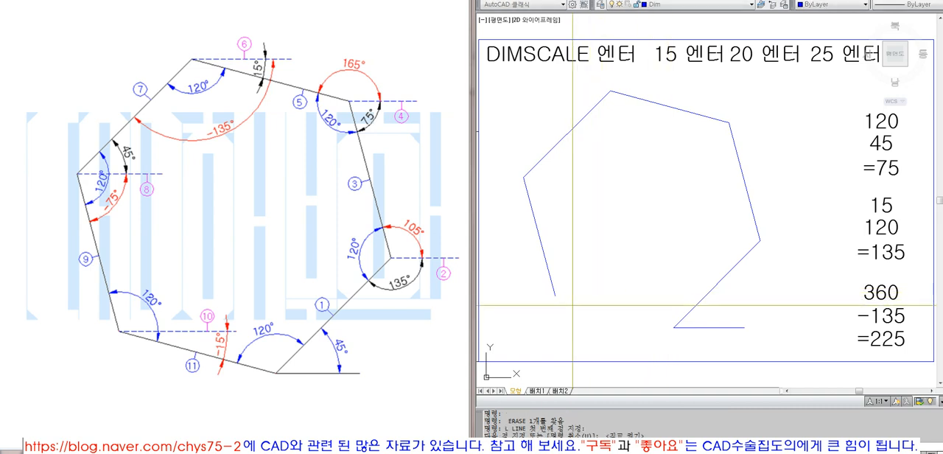
key(F8)
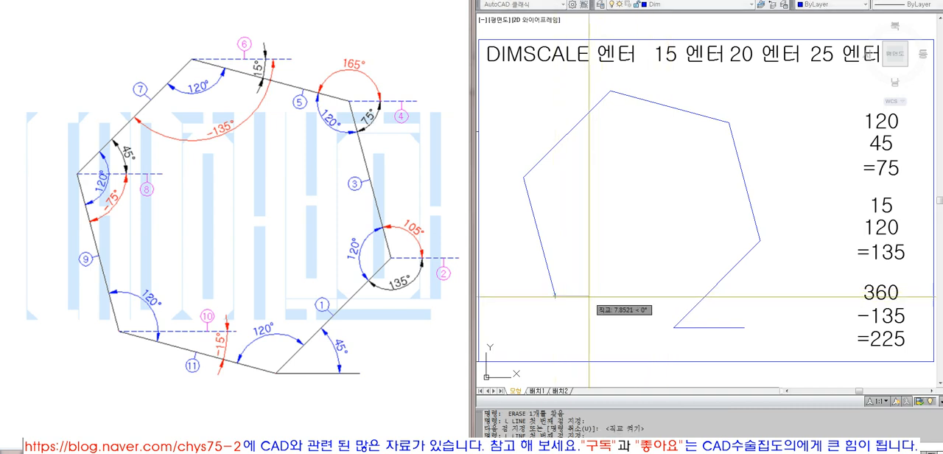
click(659, 290)
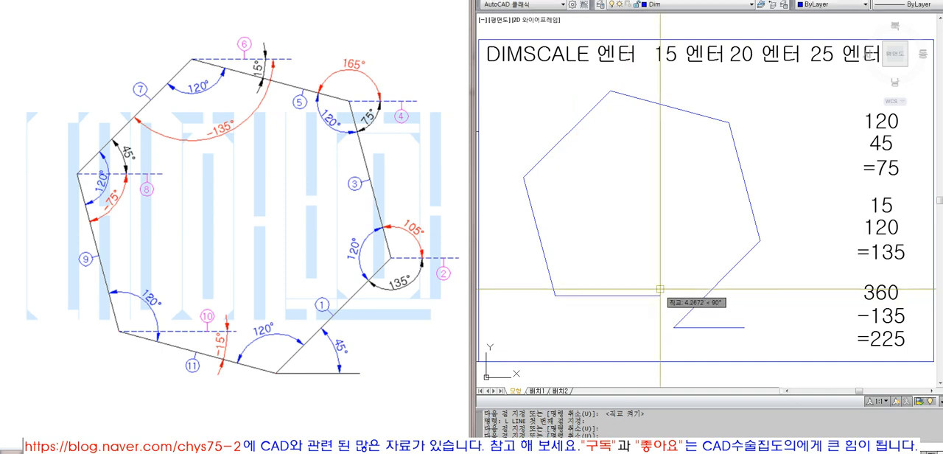
- Add an angular dimension between the fifth side and the horizontal reference line, placed inside the figure
click(743, 0)
click(742, 77)
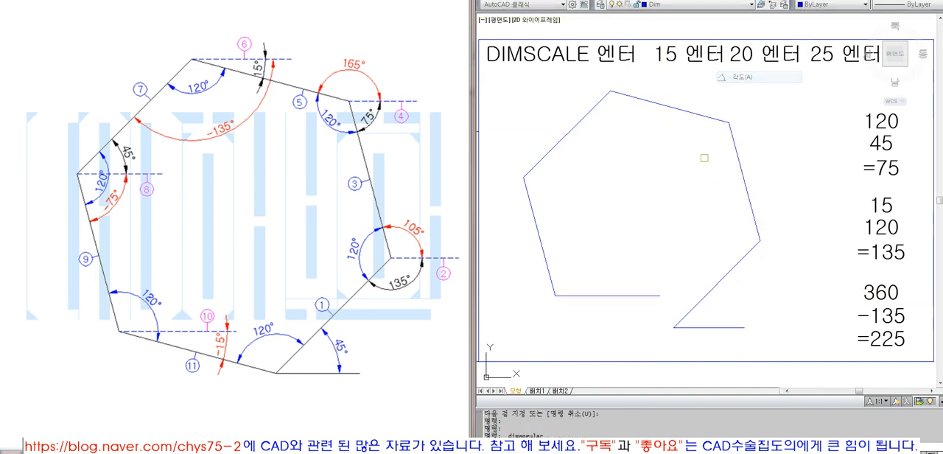
click(553, 280)
click(590, 293)
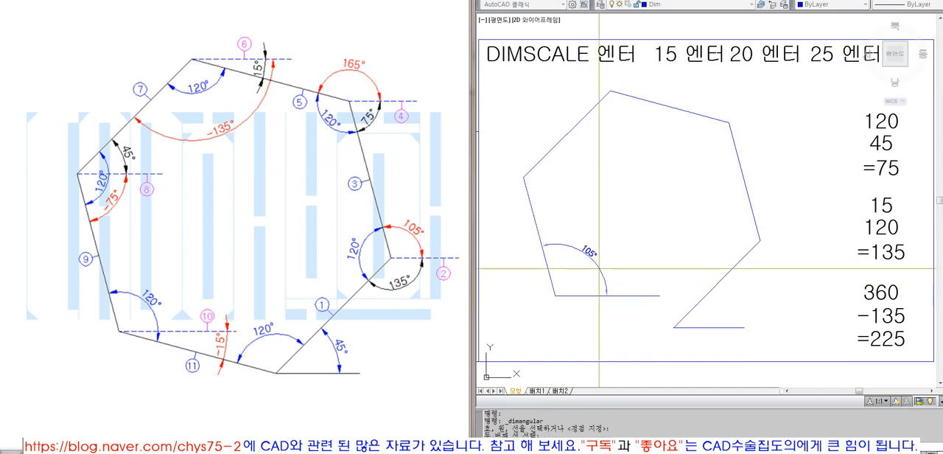
click(598, 268)
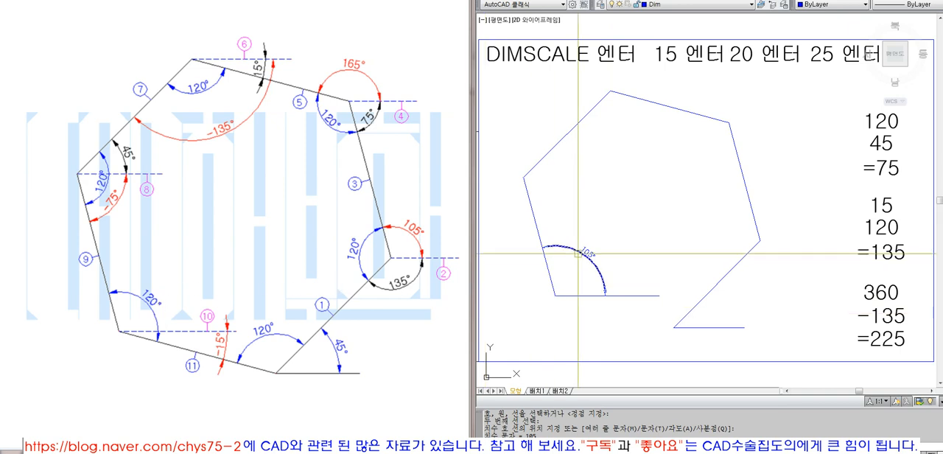
- Change the second and third lines of the upper calculation note to 105 and =15
double_click(886, 143)
text(105)
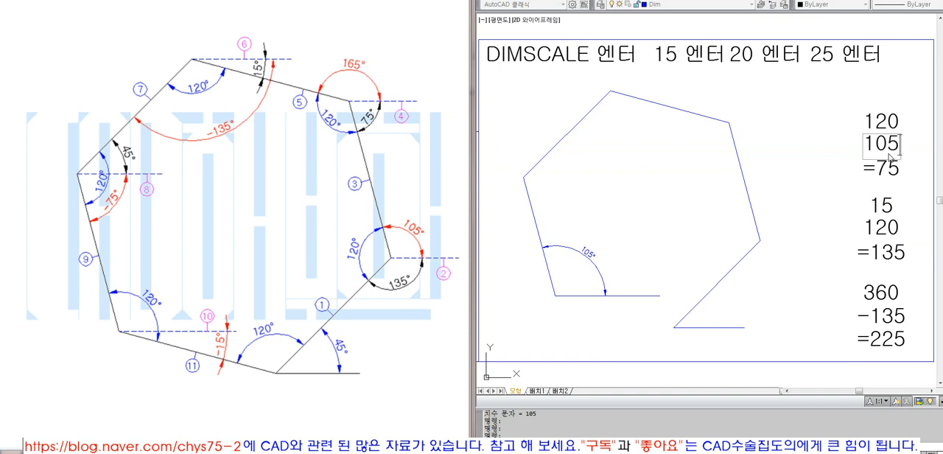
key(Return)
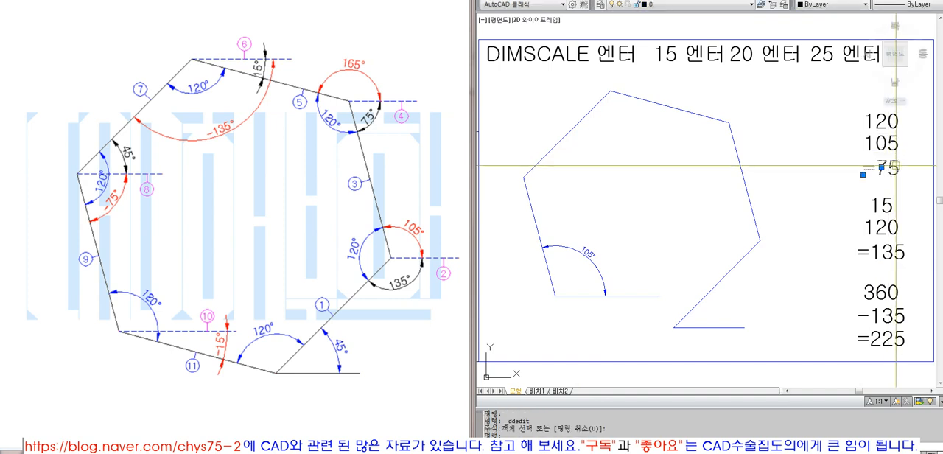
double_click(883, 168)
text(15)
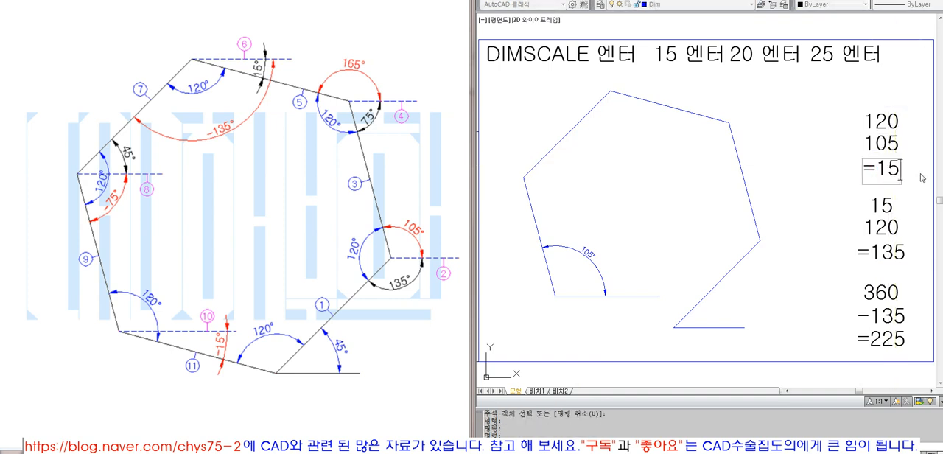
key(Return)
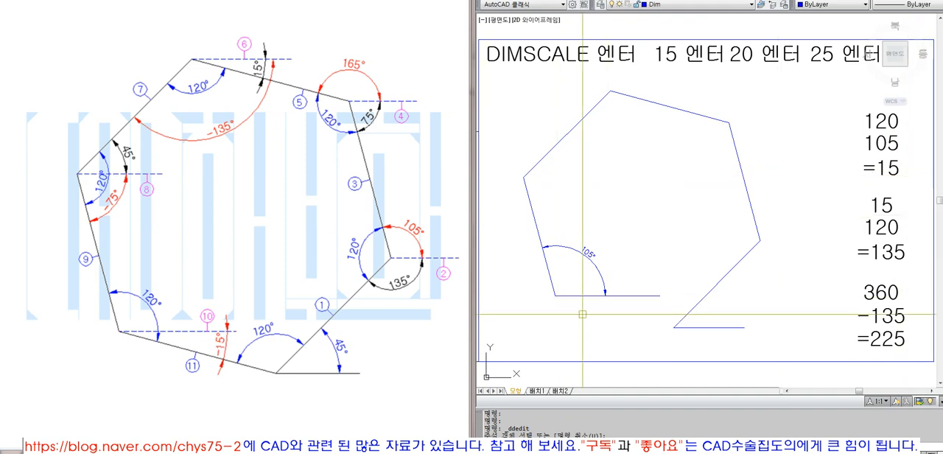
click(656, 296)
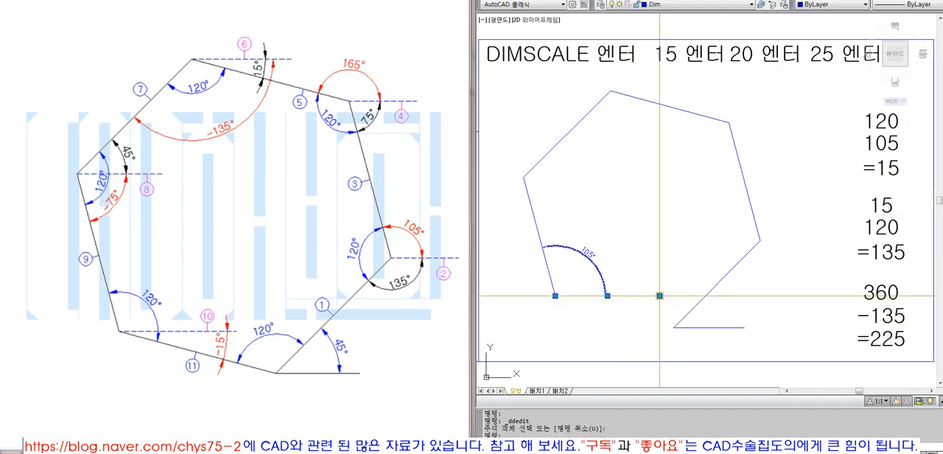
click(660, 296)
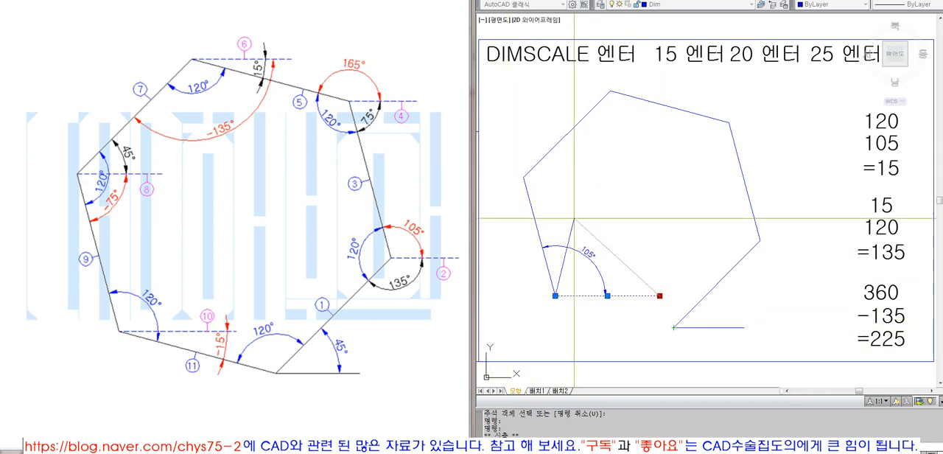
key(Escape)
key(Escape)
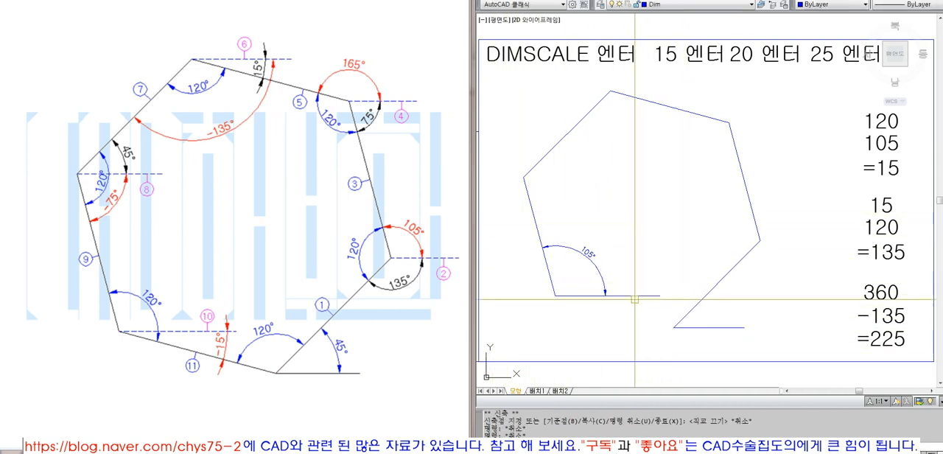
- Erase the horizontal reference line at the fifth side's far end
click(635, 295)
text(e)
key(Return)
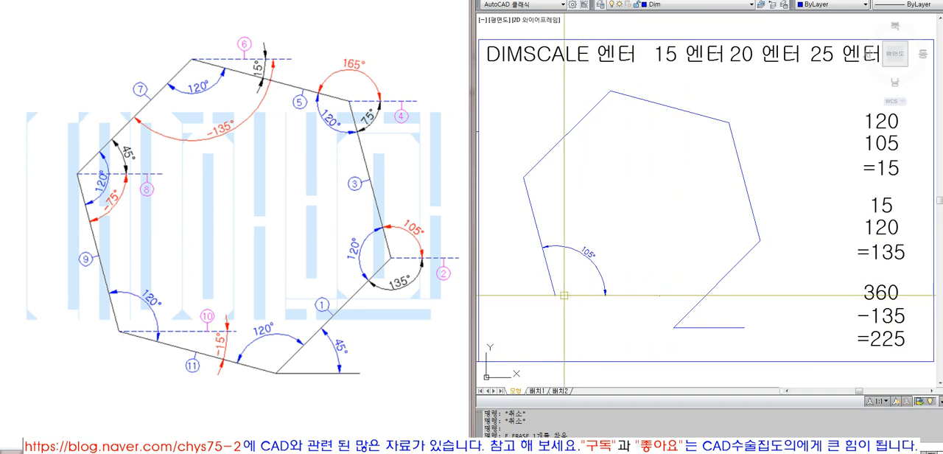
- Draw the last side from the fifth side's far end to the first side's start point and erase the 105° dimension
text(l)
key(Return)
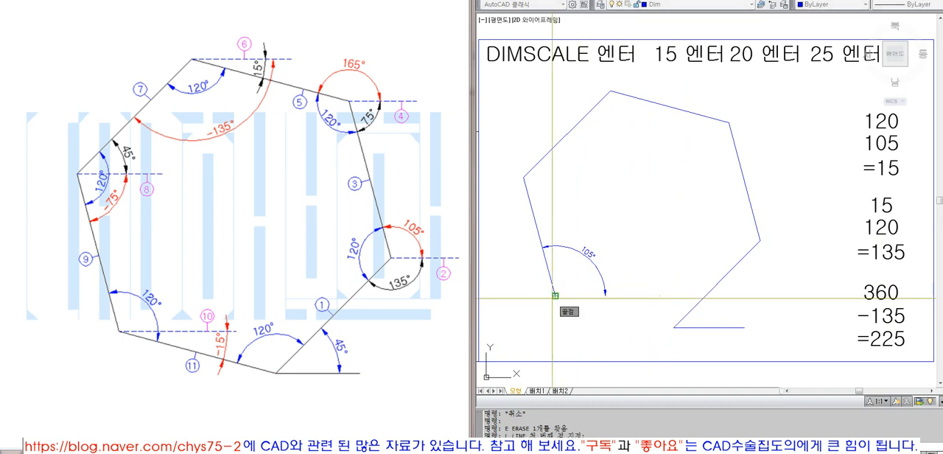
click(674, 326)
key(Escape)
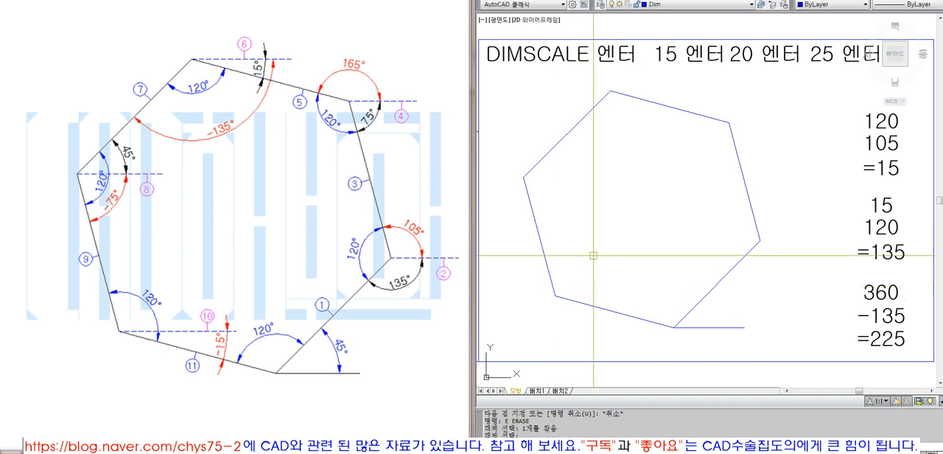
click(795, 338)
click(544, 106)
key(Escape)
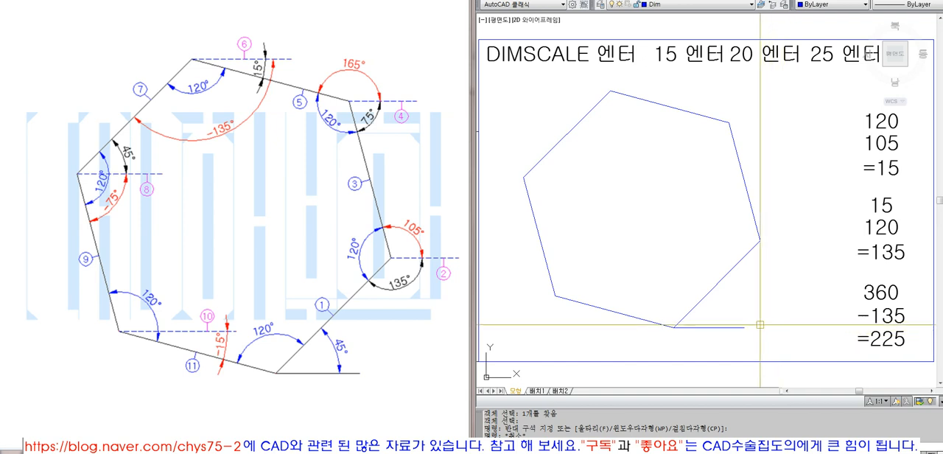
click(726, 0)
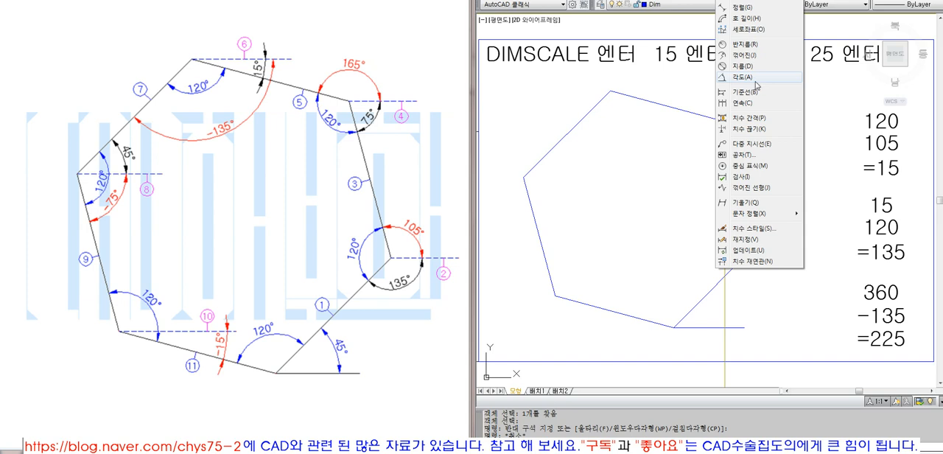
click(821, 279)
key(Escape)
key(Escape)
key(Escape)
key(Escape)
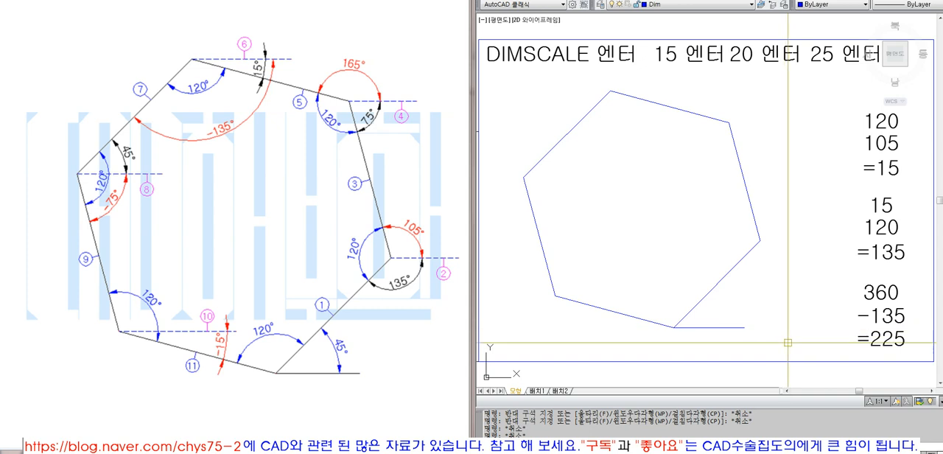
- Erase the whole finished figure with 120° corners, including its horizontal base line, leaving the notes
click(799, 343)
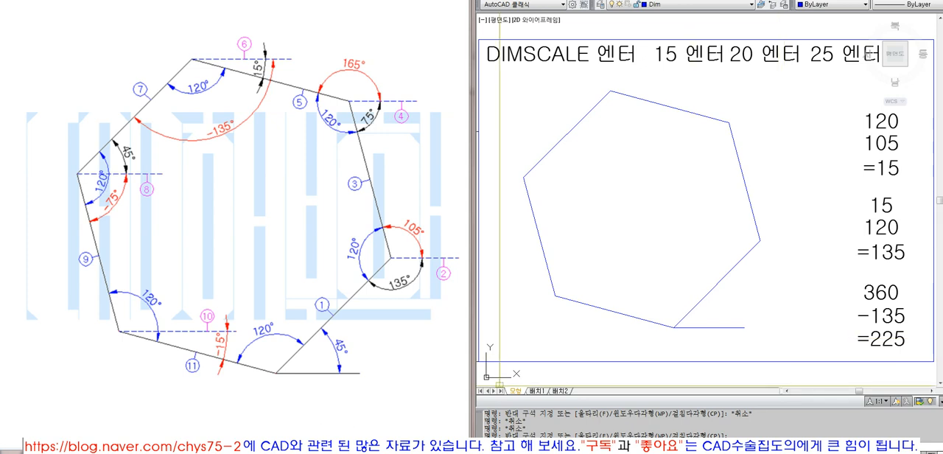
click(784, 341)
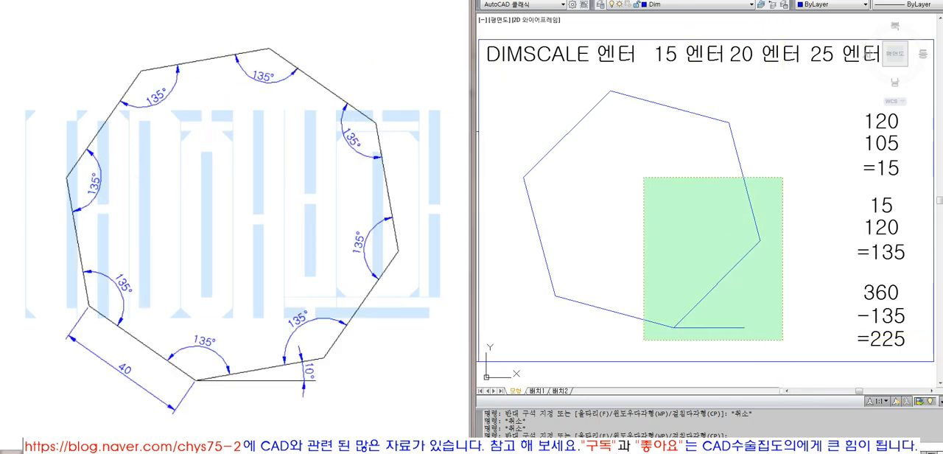
click(534, 83)
text(e)
key(space)
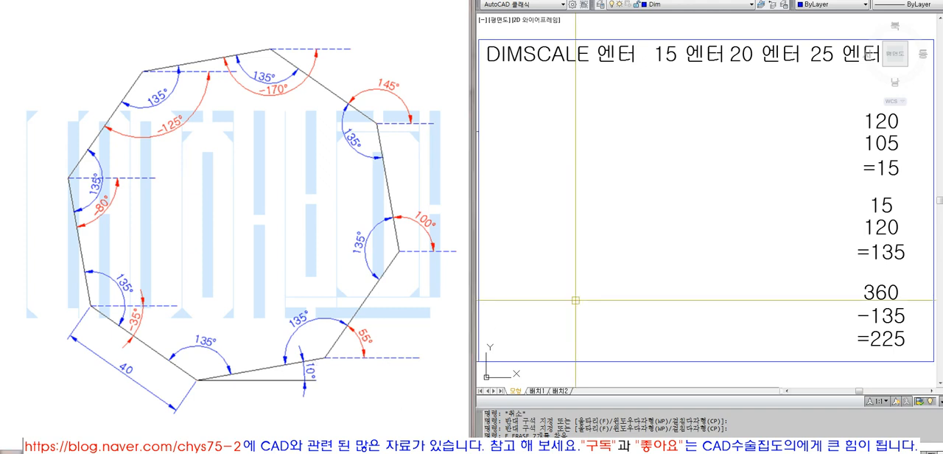
- Draw a horizontal base line about 55 long in the lower part of the frame with ortho on
key(l)
key(Return)
click(672, 306)
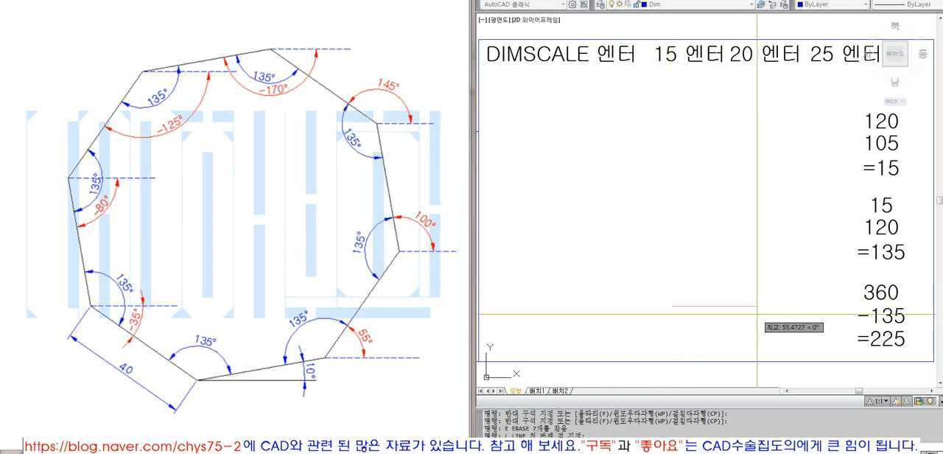
key(F8)
click(761, 314)
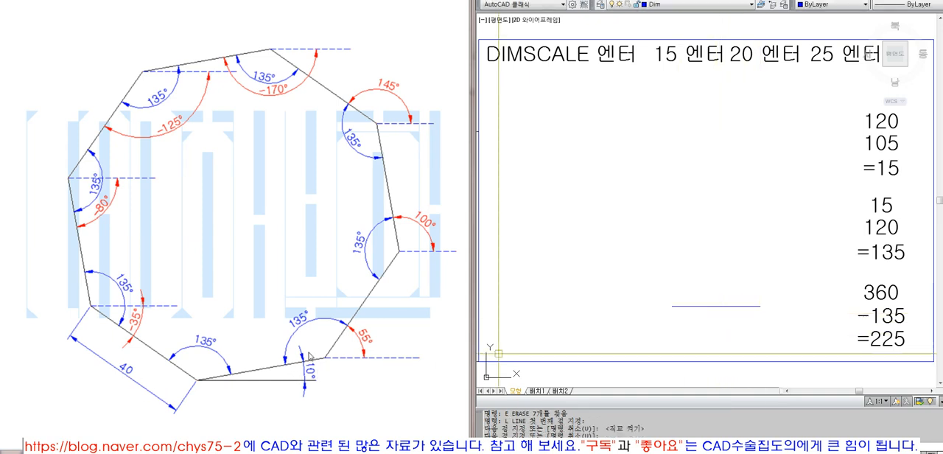
- Draw the first side from the base line's left end, 40 long at 10°
click(675, 307)
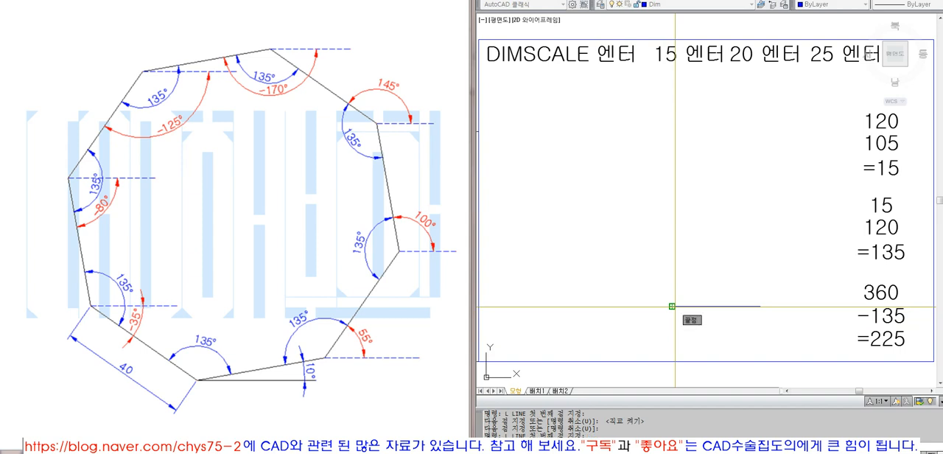
text(@40<10)
key(Return)
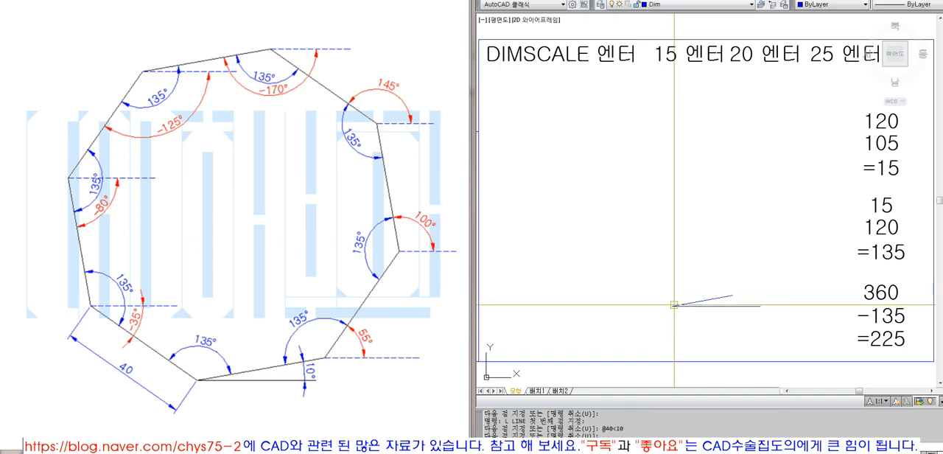
- Draw a vertical cutting line about 43 long that crosses the first side and the base line
text(L)
key(Return)
click(714, 325)
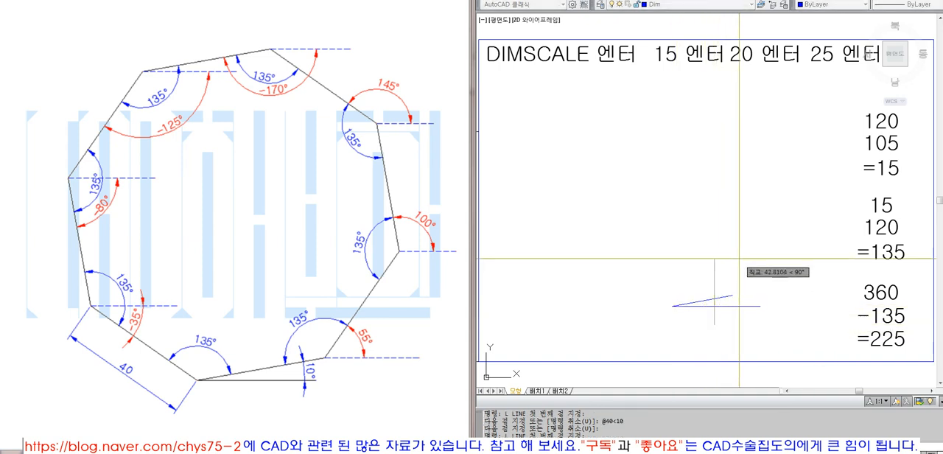
click(715, 258)
key(Return)
- Trim off the base line's right part at the vertical cutting line and erase the cutting line
text(TR)
key(Return)
click(739, 272)
click(699, 283)
key(Return)
click(740, 308)
key(Return)
text(E)
key(Return)
click(713, 276)
key(Return)
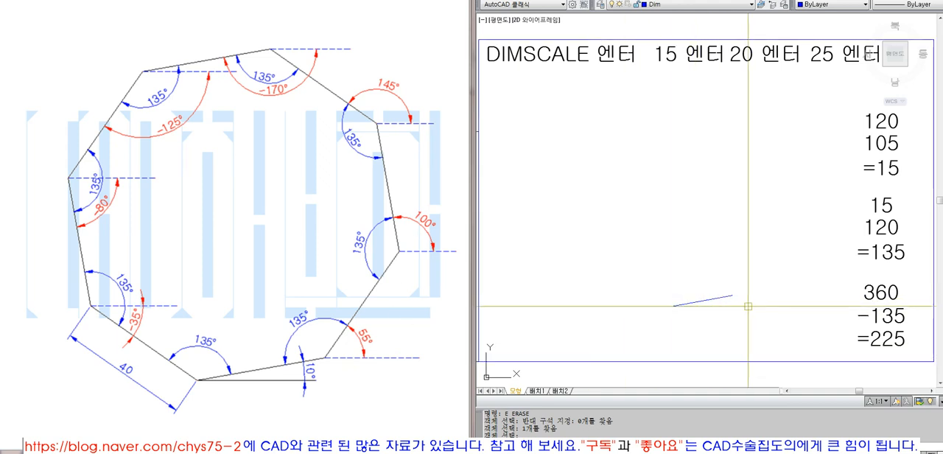
- Draw a horizontal reference line about 27 long from the first side's far end to the right
text(L)
key(Return)
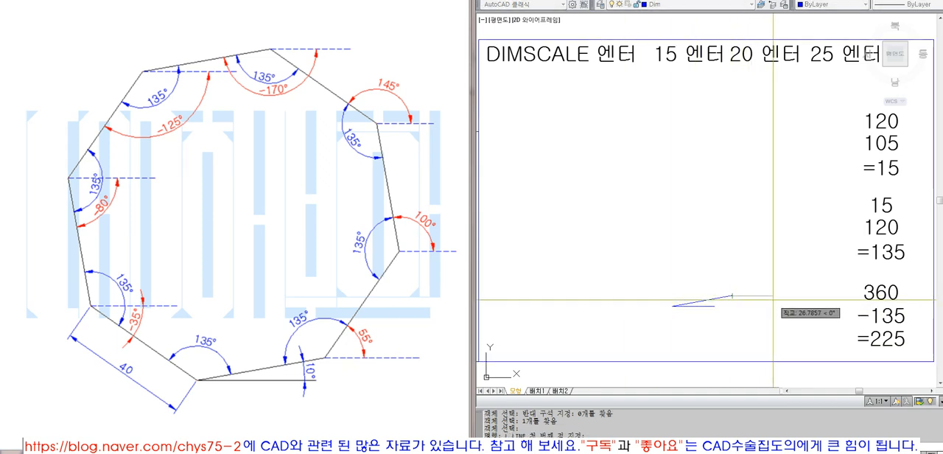
click(772, 296)
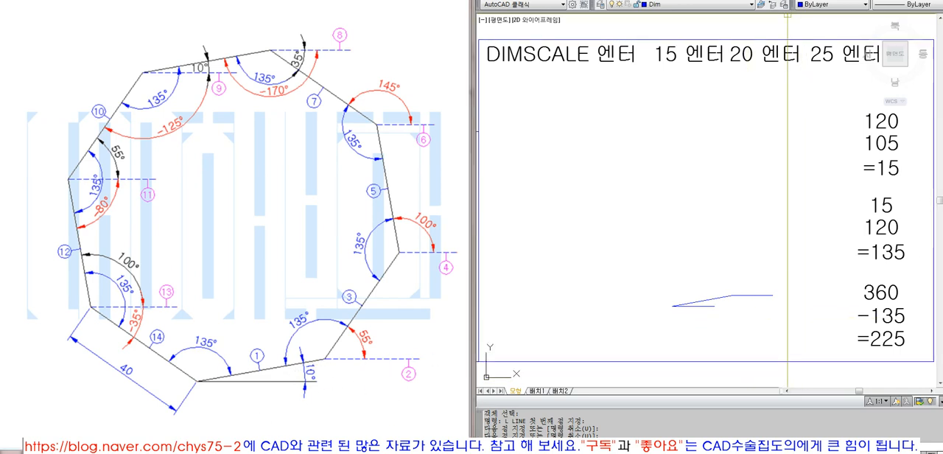
- Add an angular dimension between the first side and its horizontal reference line, placed below the lines
click(731, 0)
click(742, 77)
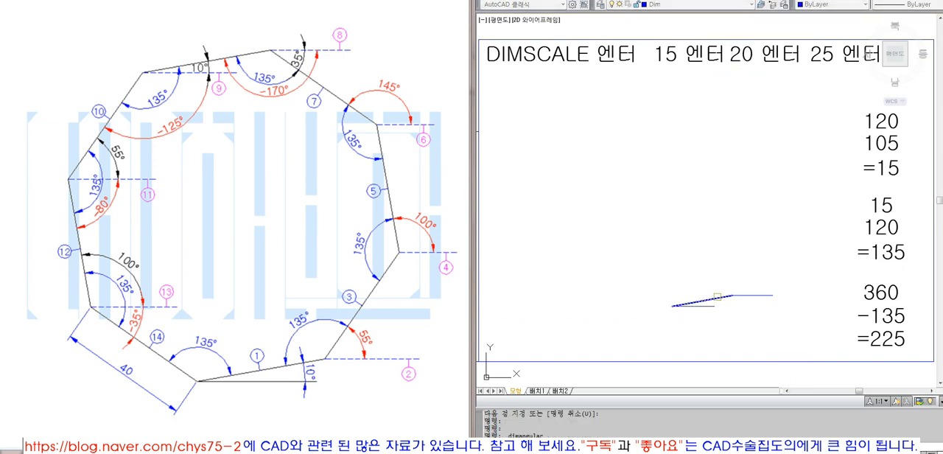
click(732, 296)
click(748, 295)
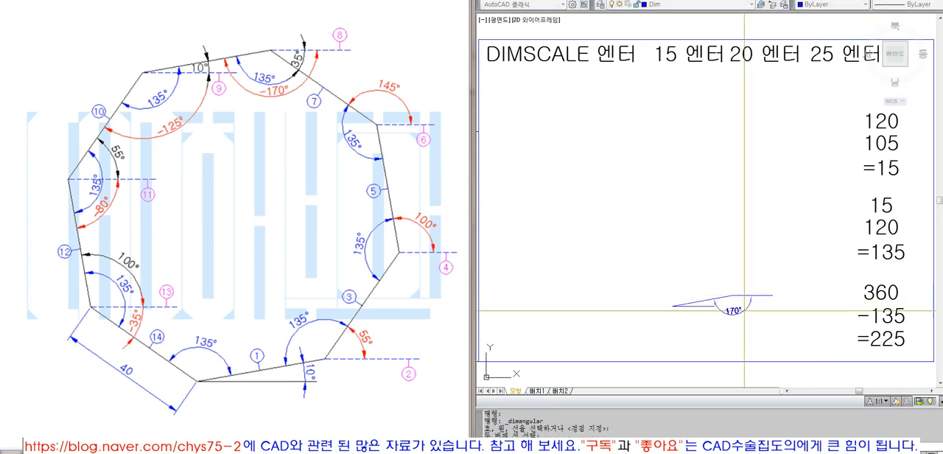
click(745, 311)
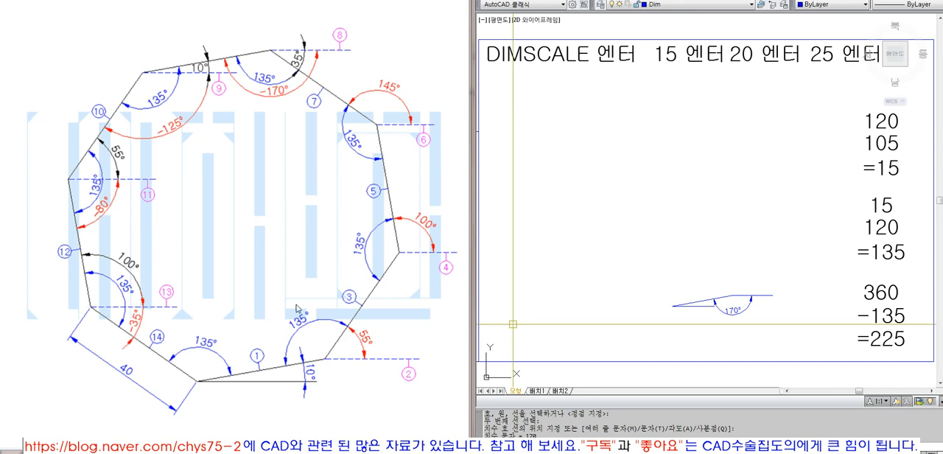
- Change the angle-sum note to 170, 135 and =305
double_click(887, 208)
text(170)
key(Return)
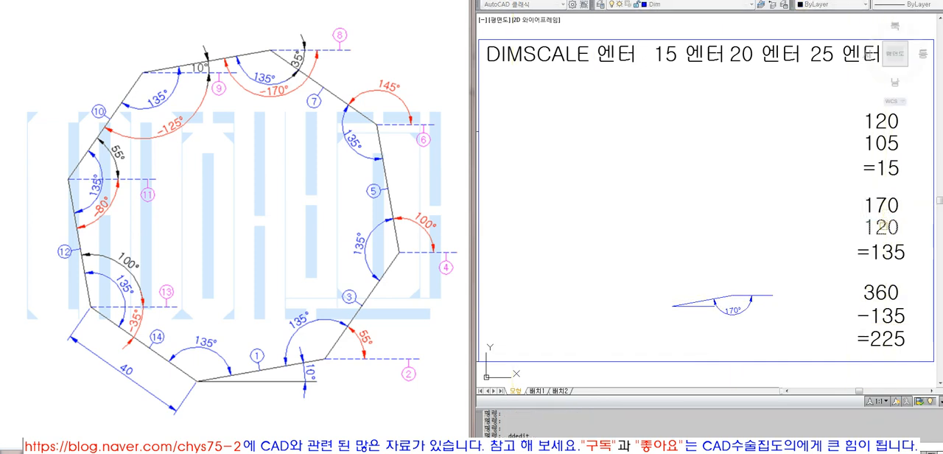
click(885, 228)
key(Return)
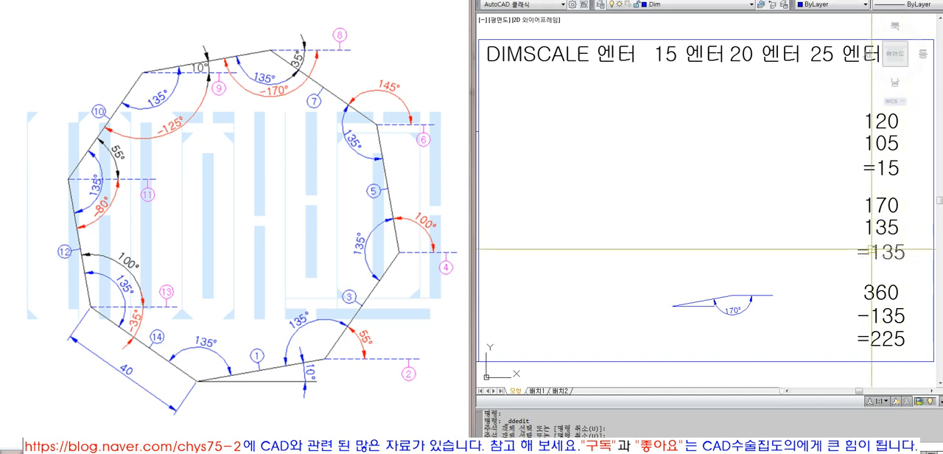
click(895, 260)
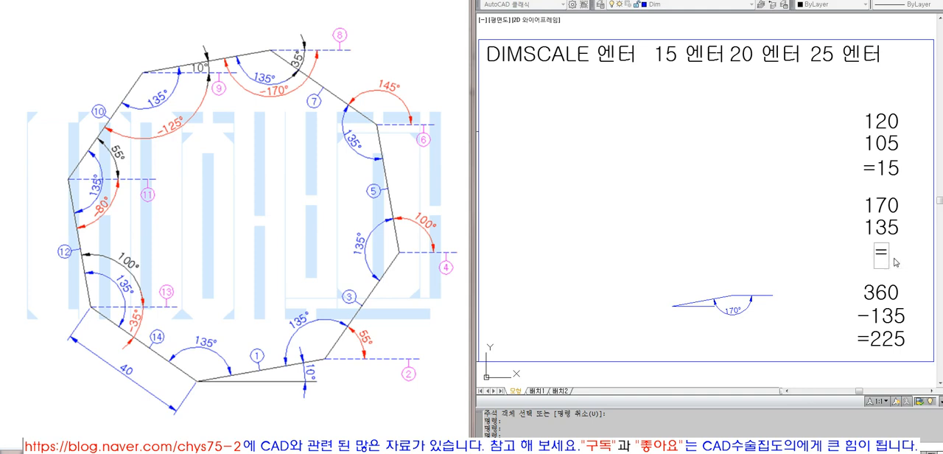
key(Return)
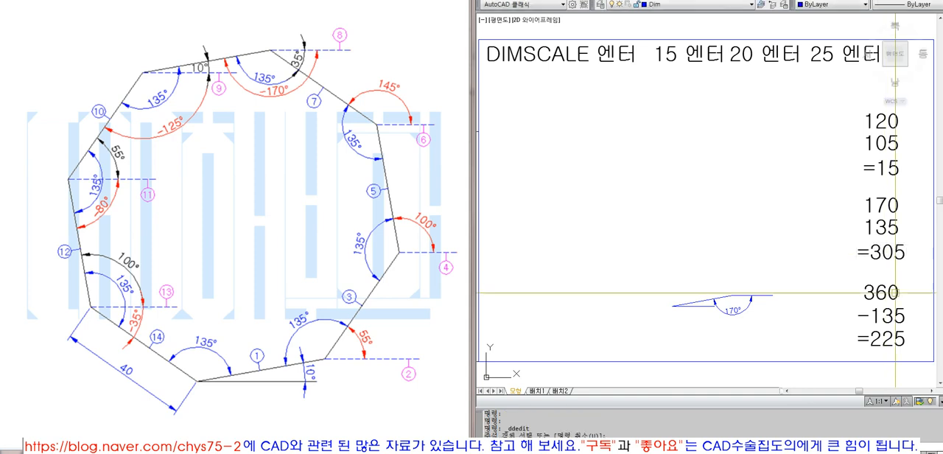
- Change the subtraction note below 360 to -305 and =55
click(893, 317)
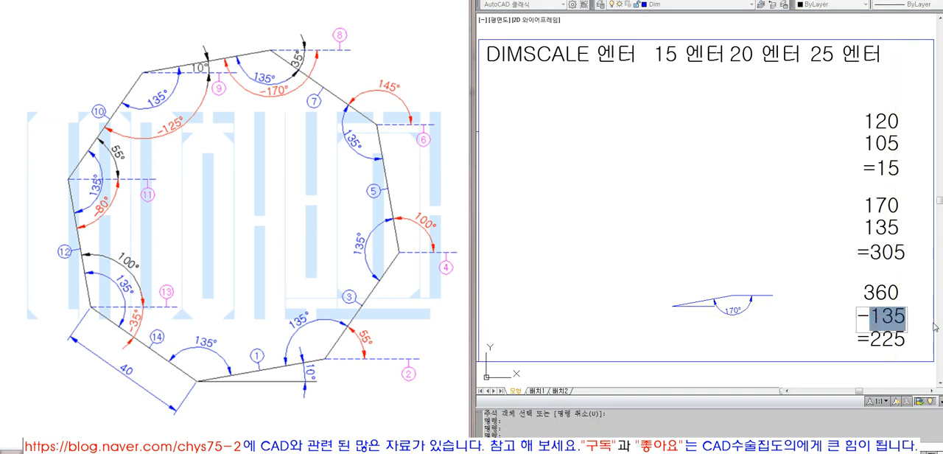
key(Return)
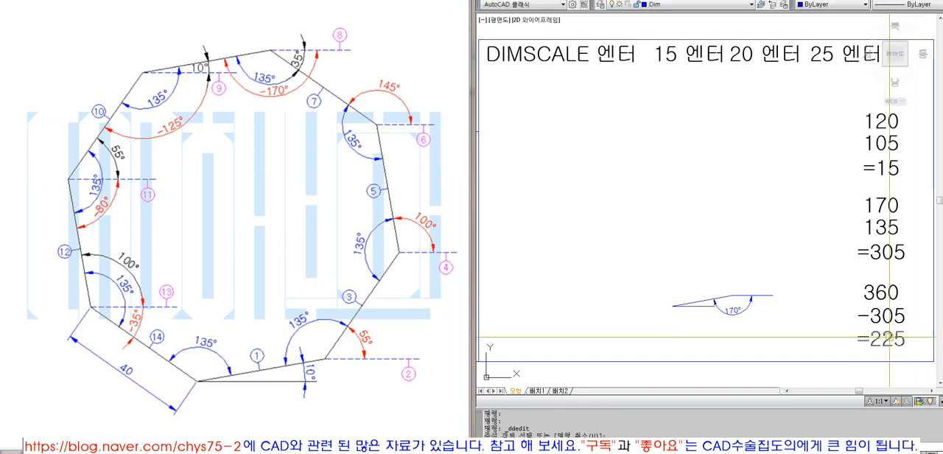
click(878, 341)
drag(881, 343, 871, 339)
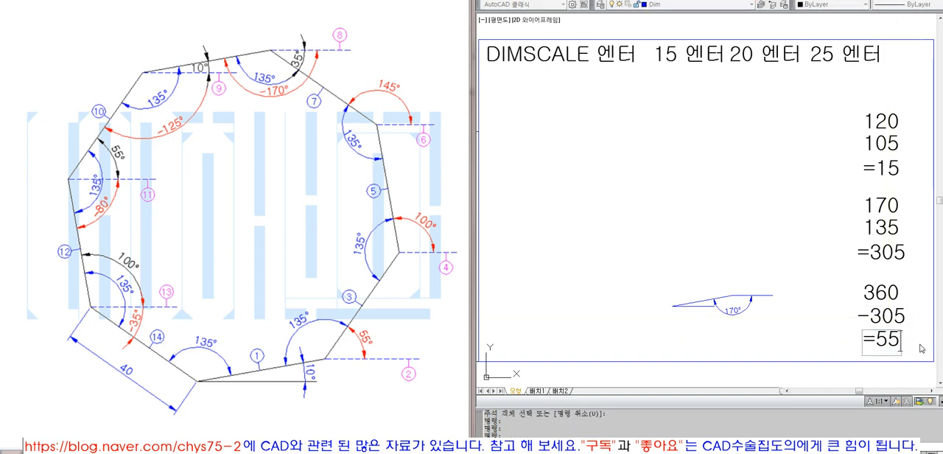
key(Return)
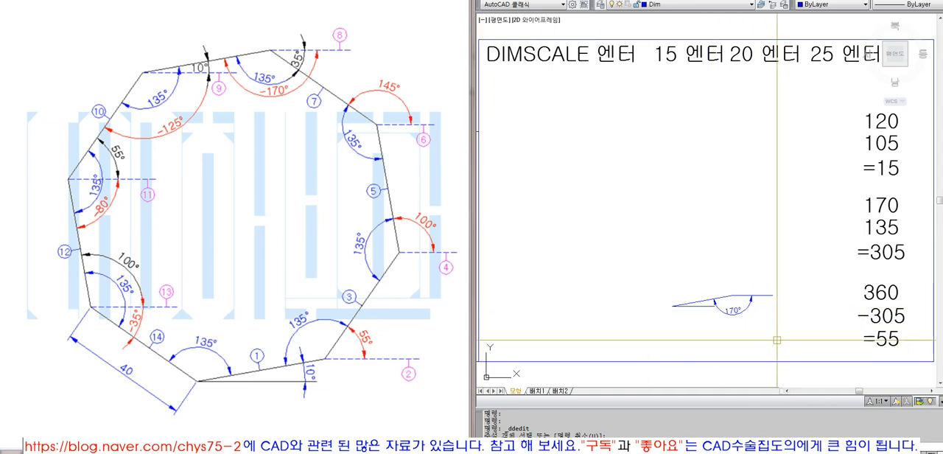
key(Escape)
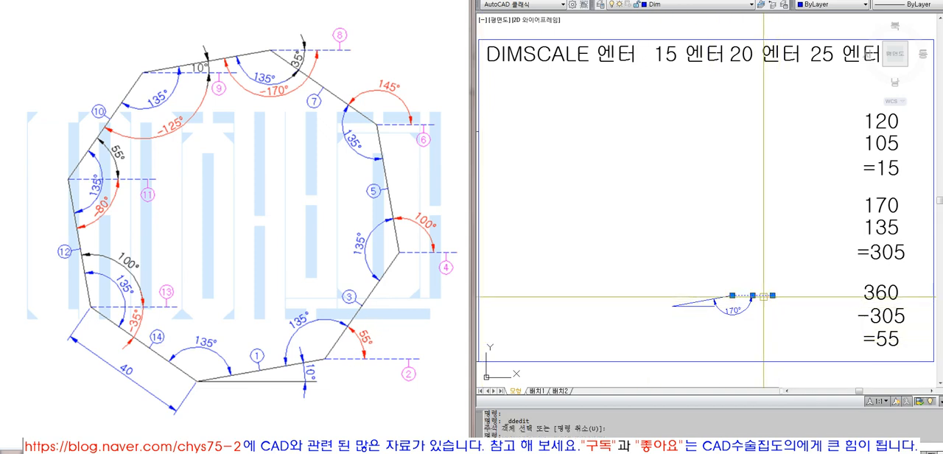
- Try swinging the reference line's free end downward from the first side's end, and undo the stretch
click(764, 296)
click(772, 296)
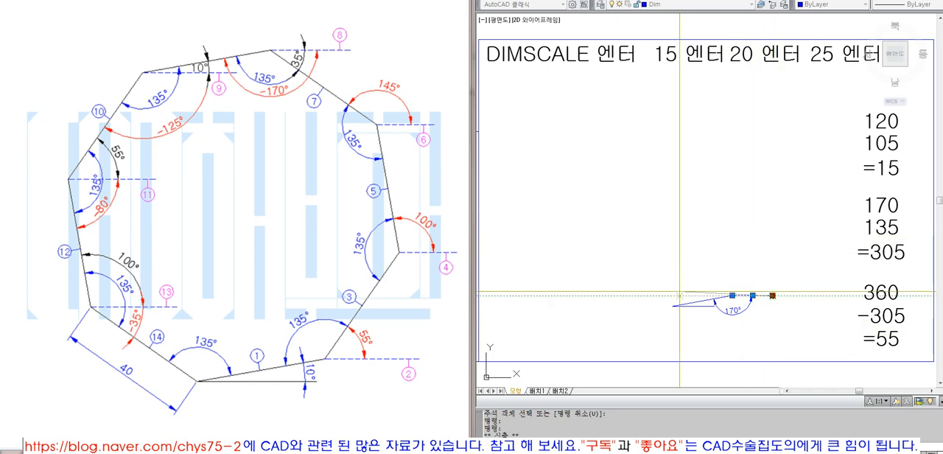
key(F8)
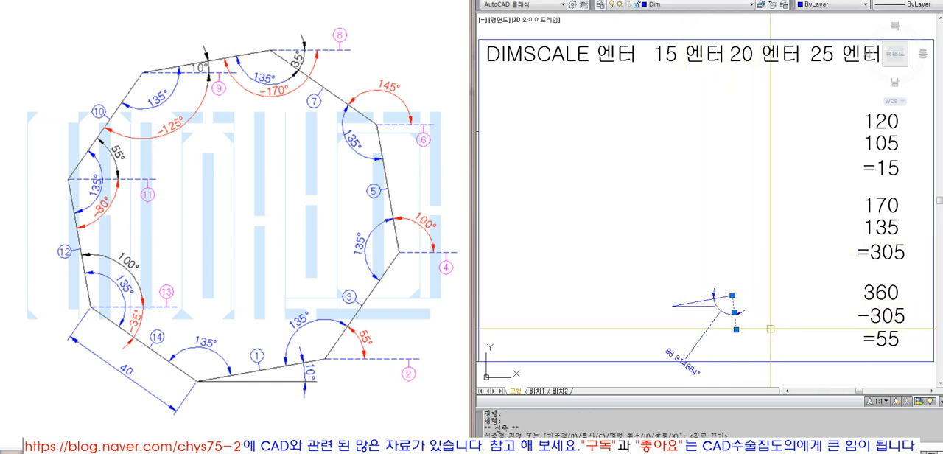
text(u)
key(Return)
key(Escape)
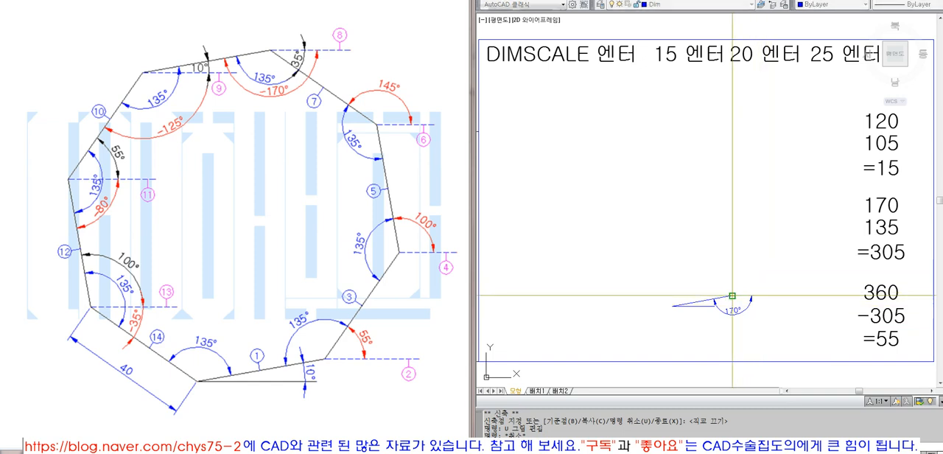
text(l)
key(Return)
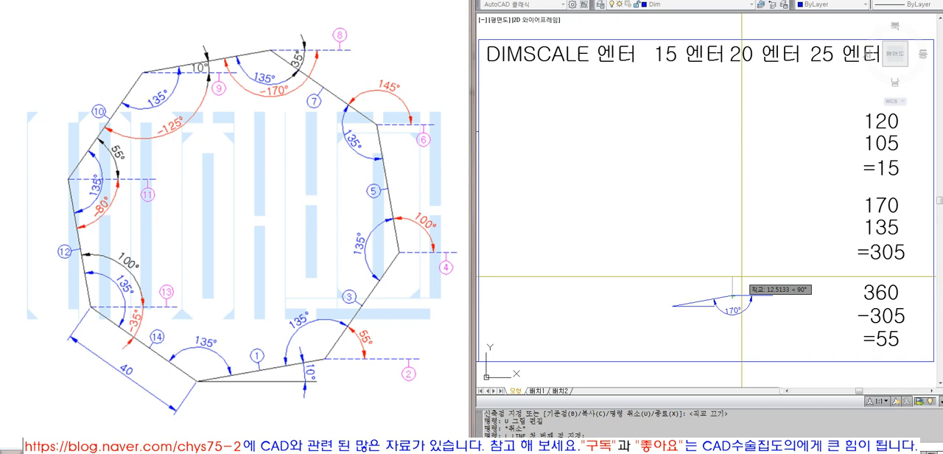
text(@40<55)
key(Return)
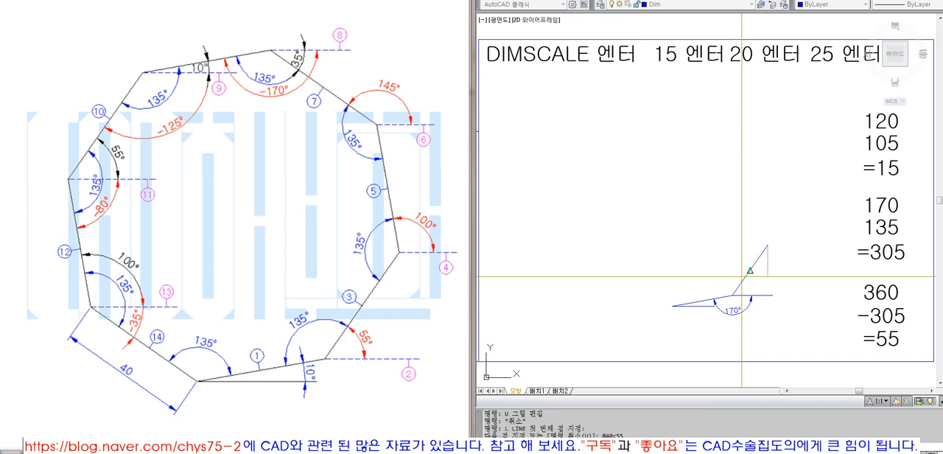
key(Return)
- Erase the horizontal reference line and the 170° angular dimension at the first side's end
text(e)
key(Return)
click(769, 291)
click(750, 310)
key(Return)
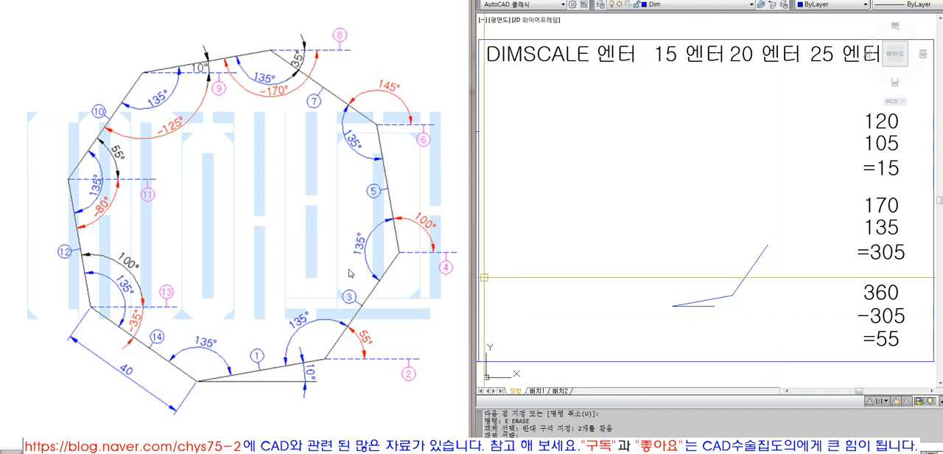
- Draw a horizontal reference line about 35 long to the right from the second side's far end
text(l)
key(Return)
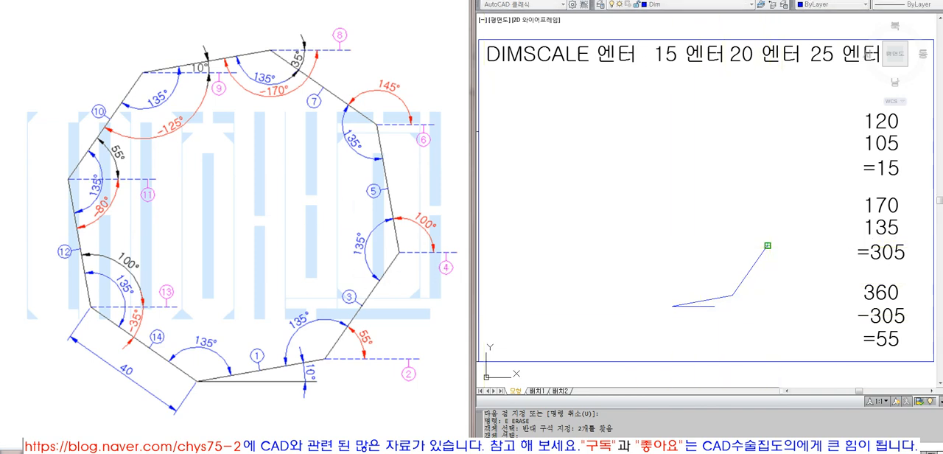
click(768, 245)
key(F8)
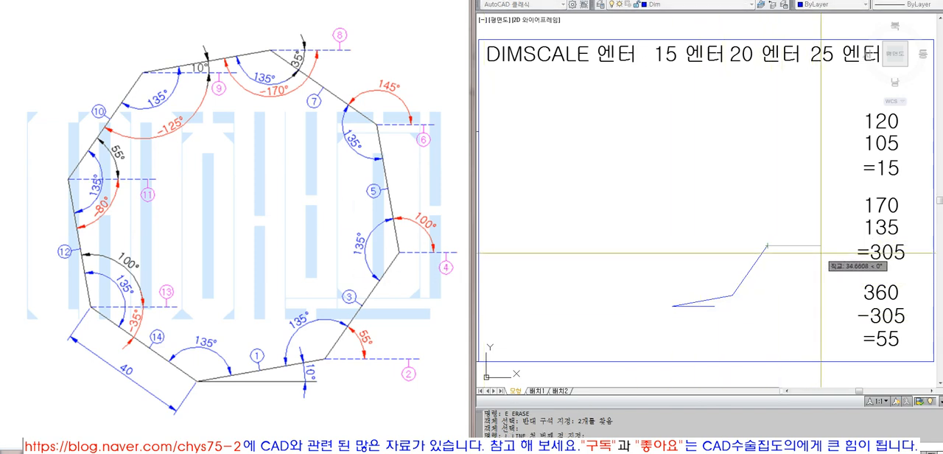
click(821, 256)
- Add an angular dimension between the second side and its horizontal reference line, placed below the lines
click(731, 0)
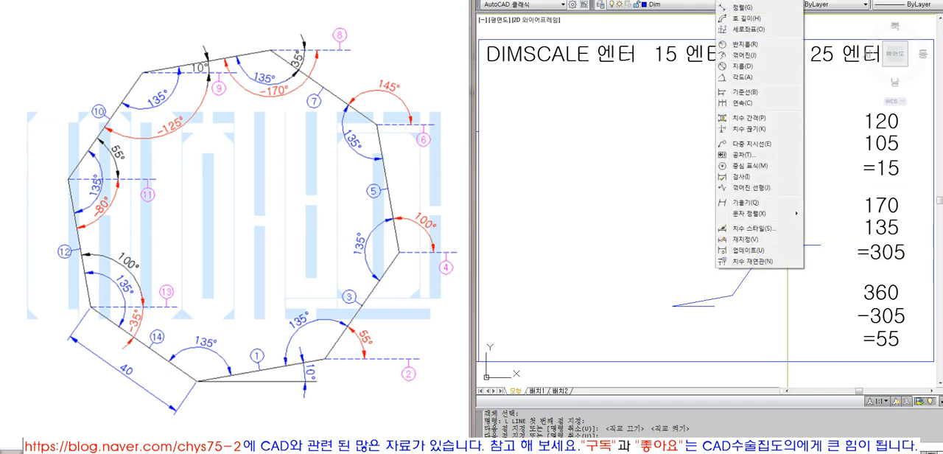
click(746, 78)
click(782, 245)
click(751, 271)
click(779, 267)
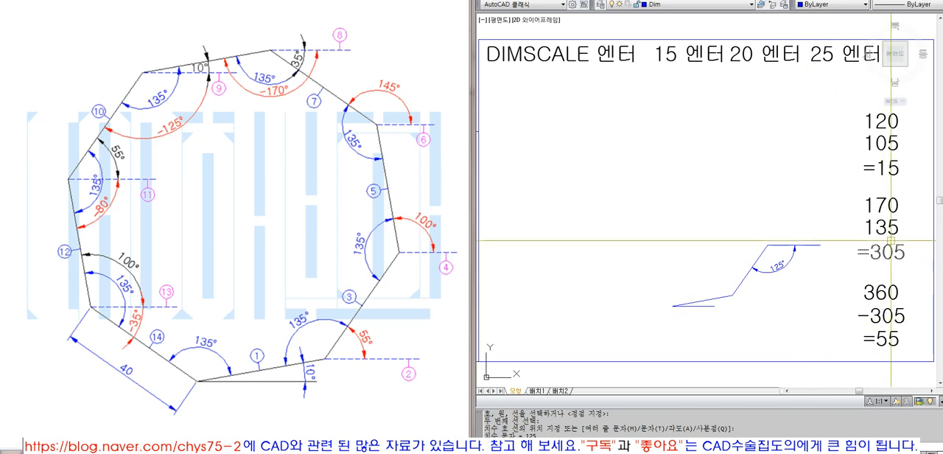
- Change the first value of the angle-sum note to 125 and its result to =260
double_click(882, 206)
text(125)
key(Return)
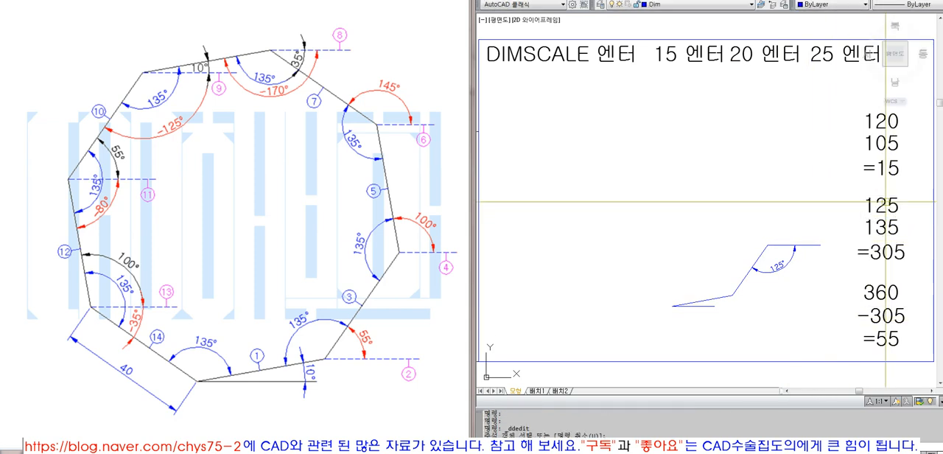
click(892, 253)
text(=2)
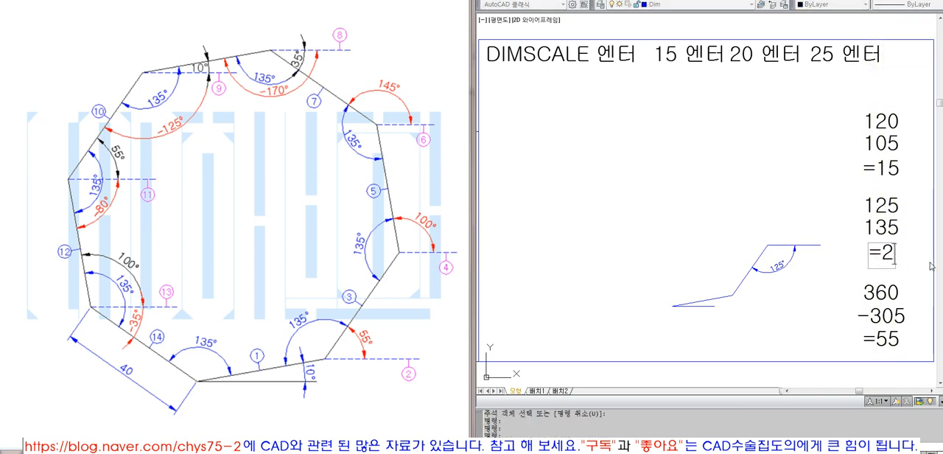
text(60)
key(Return)
- Change the subtraction note below 360 to -260 and =100
click(877, 317)
double_click(874, 316)
text(260)
key(Return)
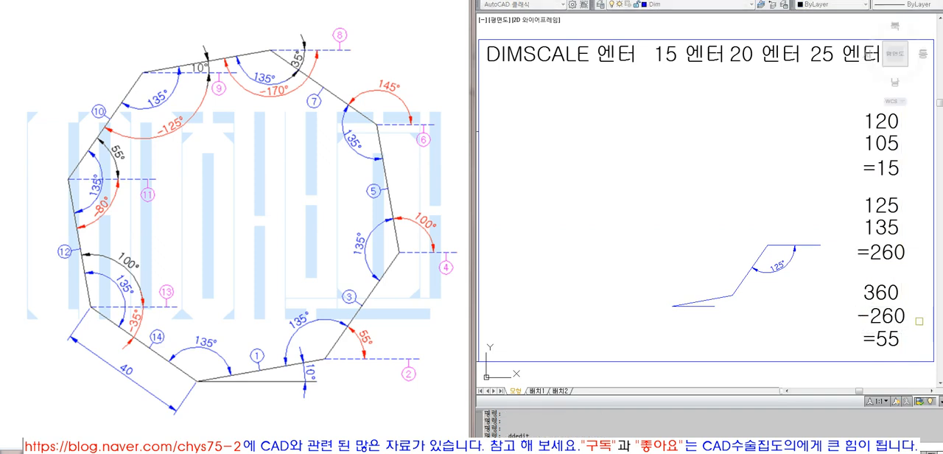
click(883, 344)
text(1)
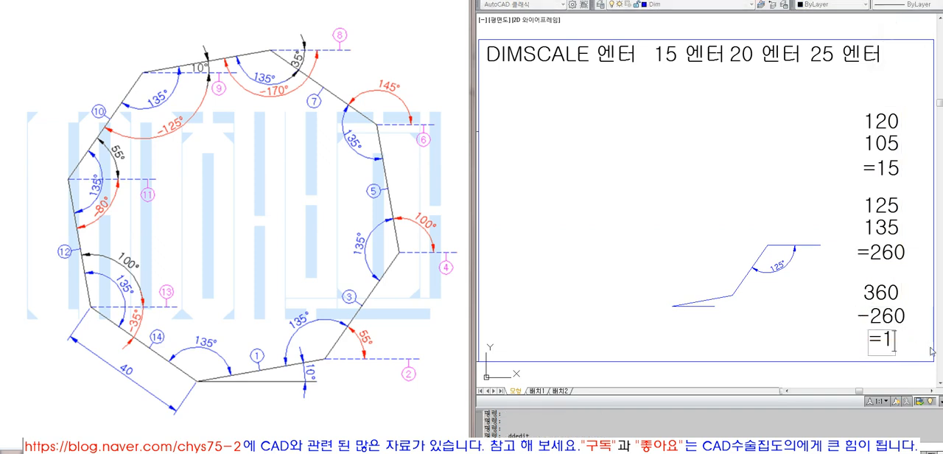
text(00)
key(Return)
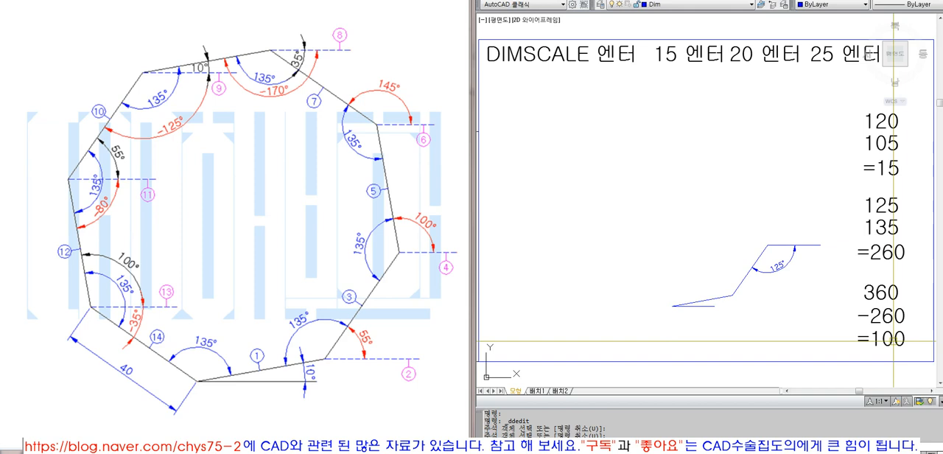
click(780, 246)
click(821, 245)
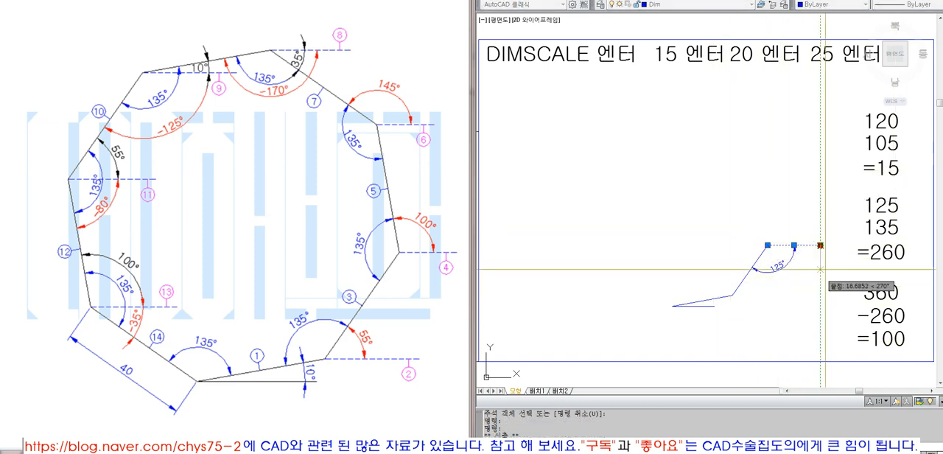
click(821, 245)
click(821, 245)
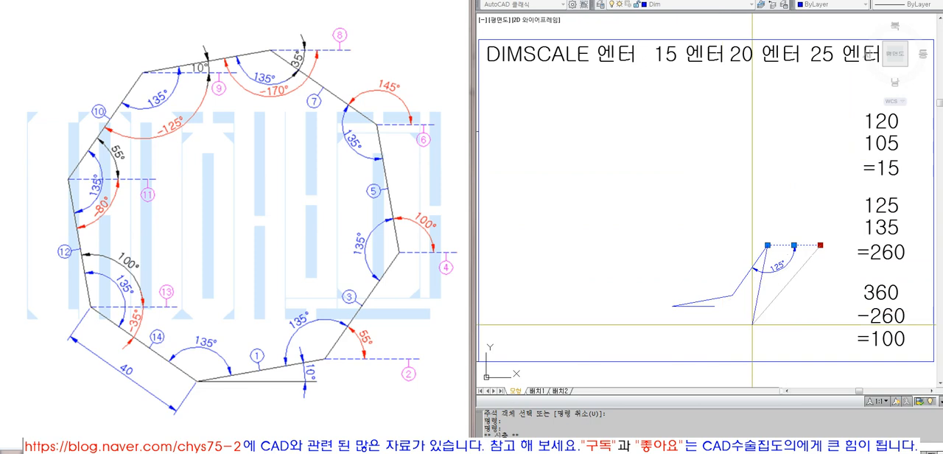
key(Escape)
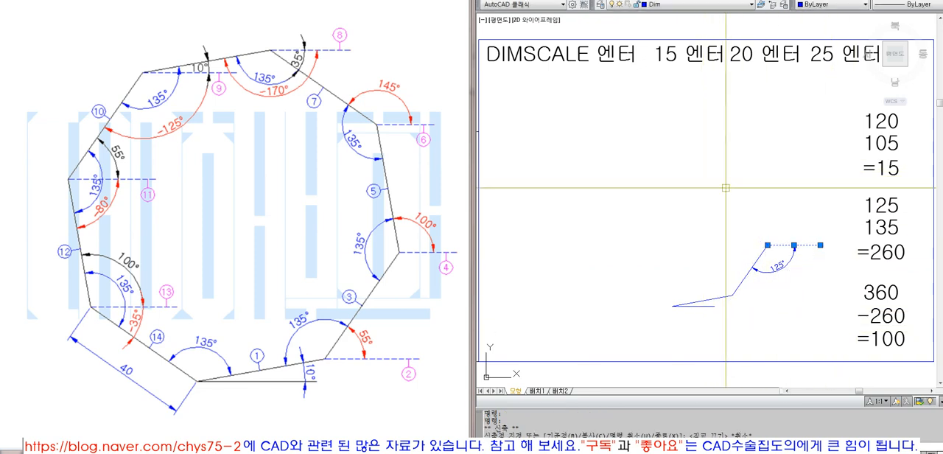
text(e)
key(Return)
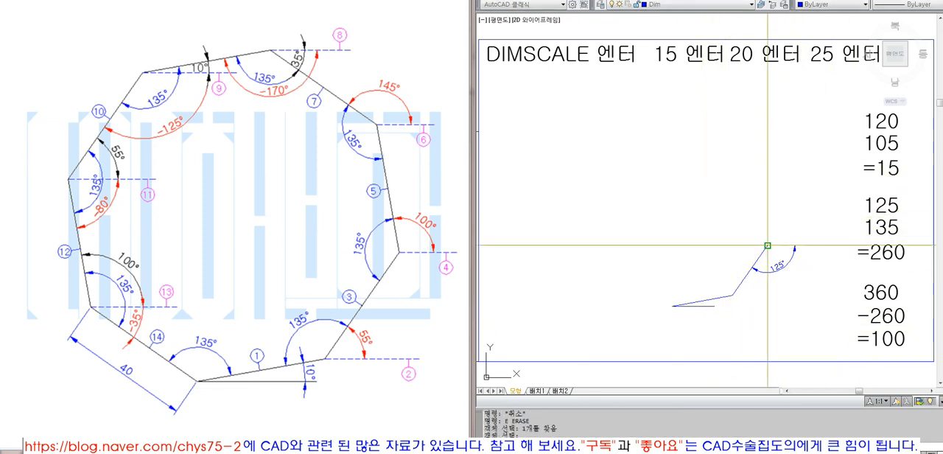
text(l)
key(Return)
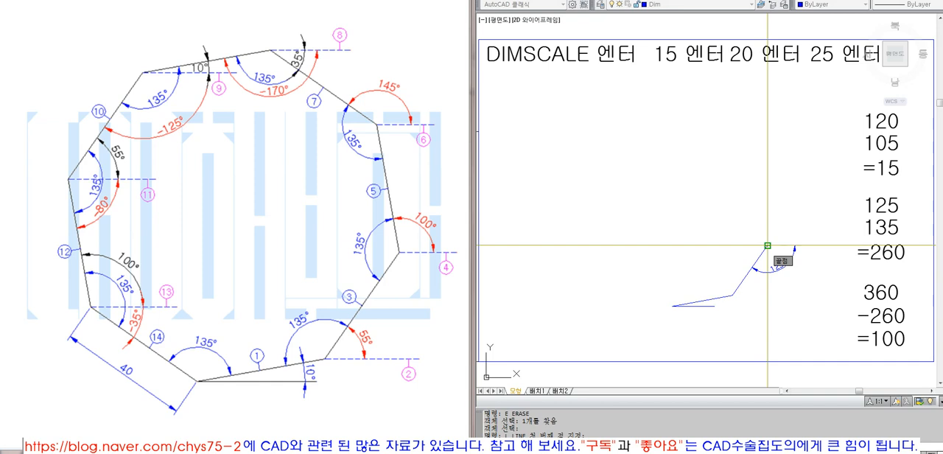
click(768, 246)
text(@40<100)
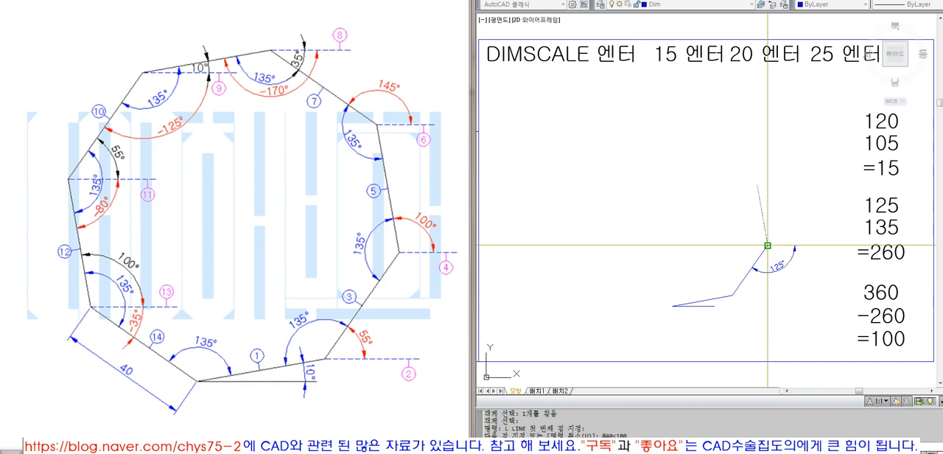
key(Return)
key(Escape)
- Erase the 125° angular dimension and draw a horizontal reference line from the third side's upper end to the right
text(e)
key(Return)
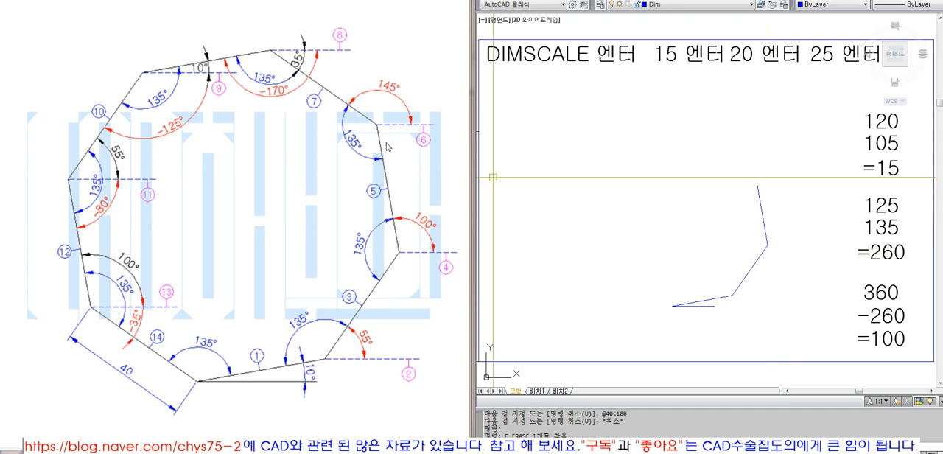
text(l)
key(Return)
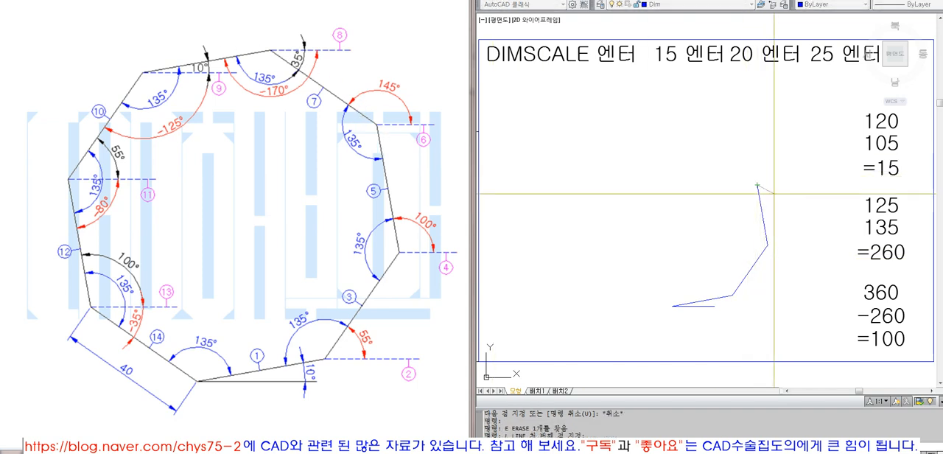
key(F8)
click(801, 196)
key(Return)
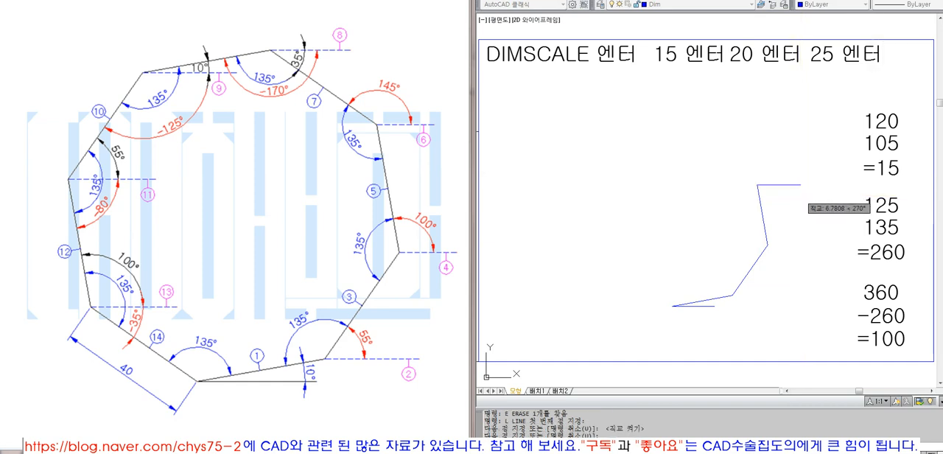
- Add an angular dimension between the third side and the horizontal reference line at its upper end
click(729, 0)
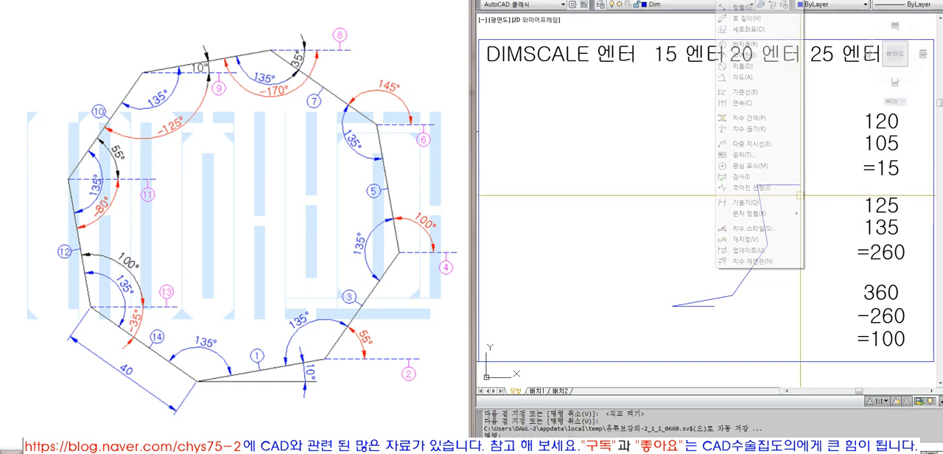
click(741, 78)
click(760, 198)
click(779, 185)
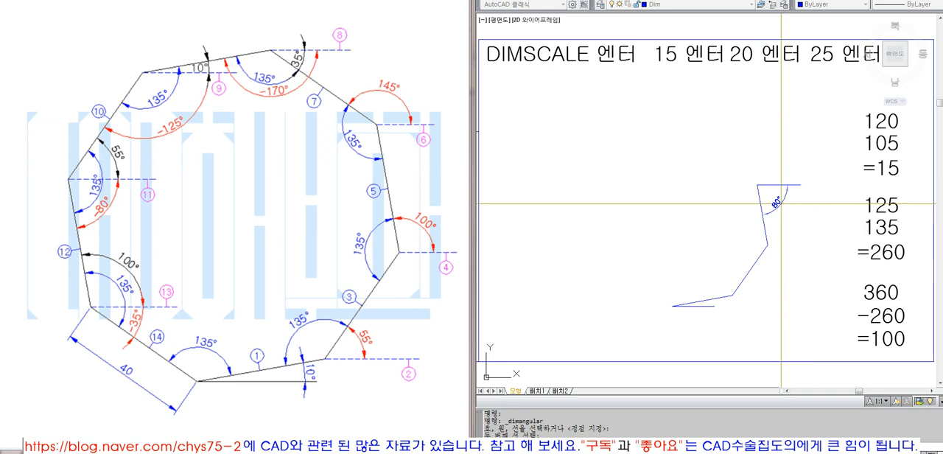
click(775, 204)
- Change the first value of the middle angle-sum note to 80 and its result to =215
text(80)
key(Return)
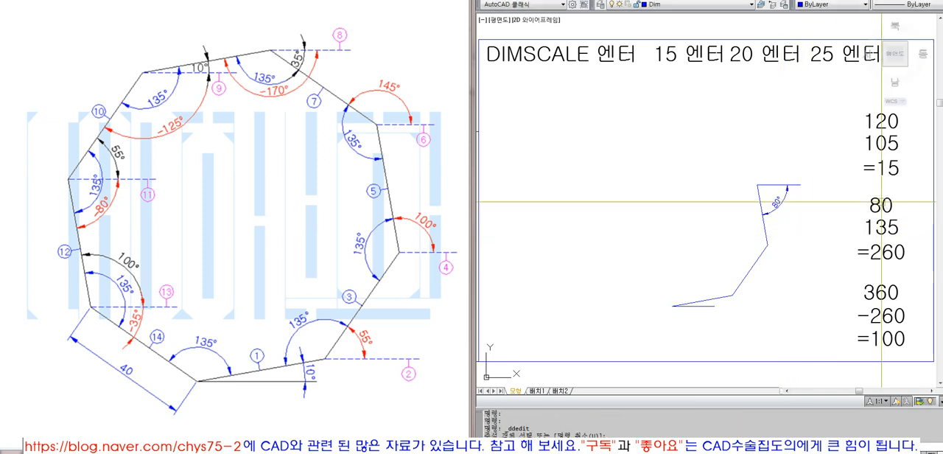
click(892, 255)
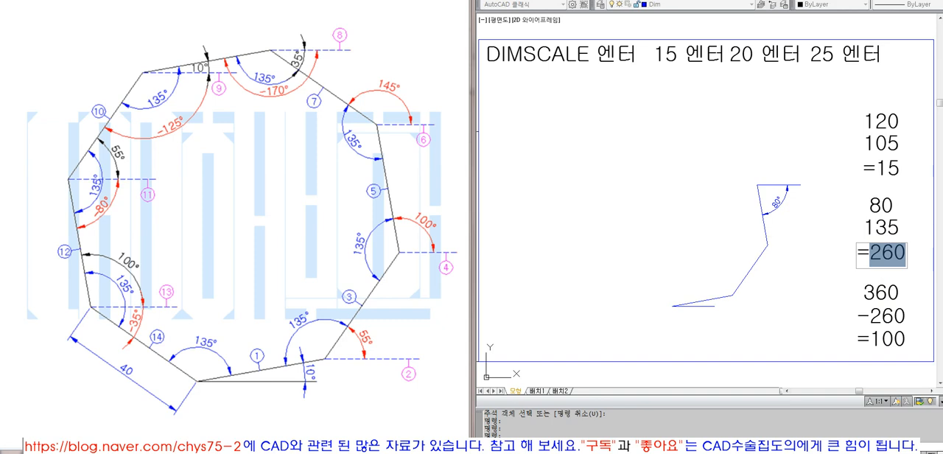
text(215)
key(Return)
- Change the subtraction note below 360 to -215 and =145
click(875, 318)
drag(872, 319, 935, 329)
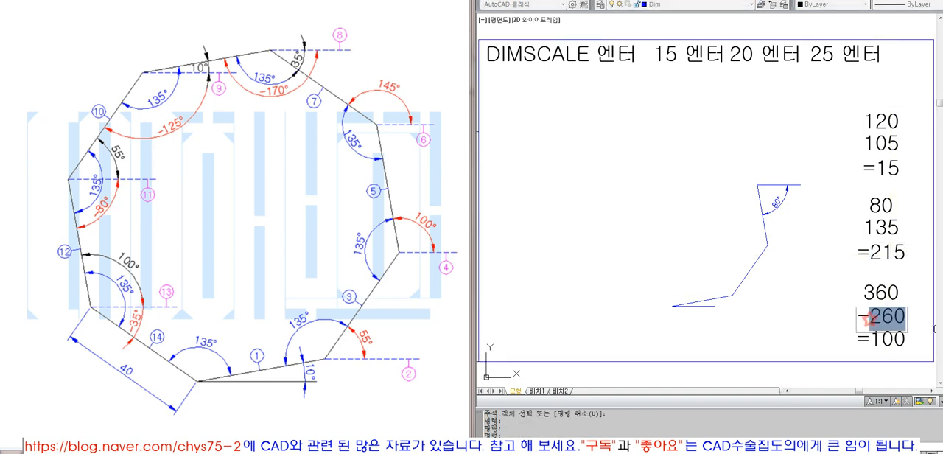
click(935, 333)
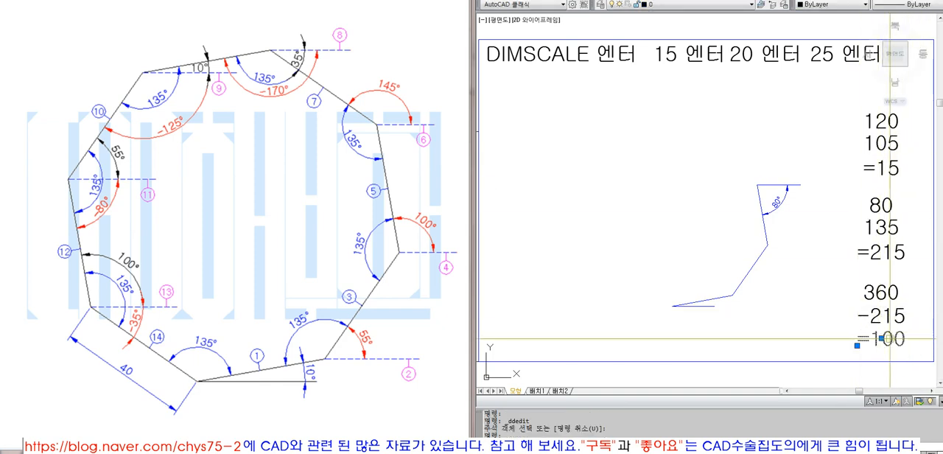
click(888, 343)
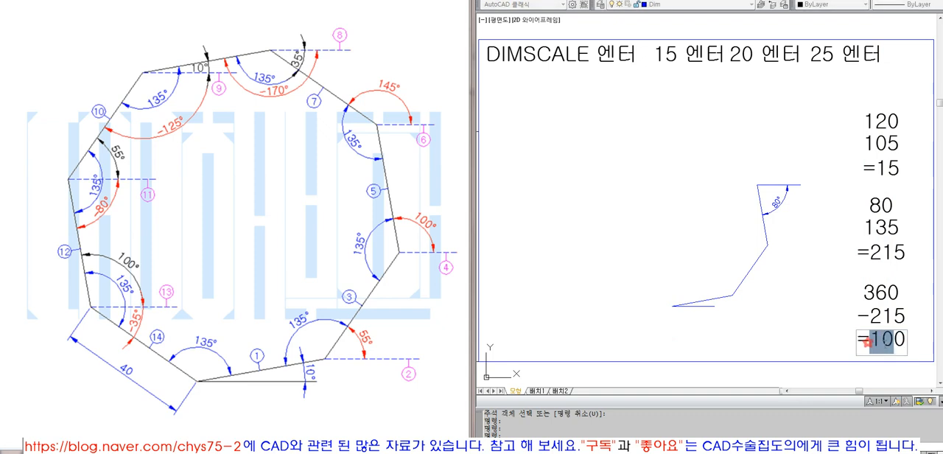
click(928, 353)
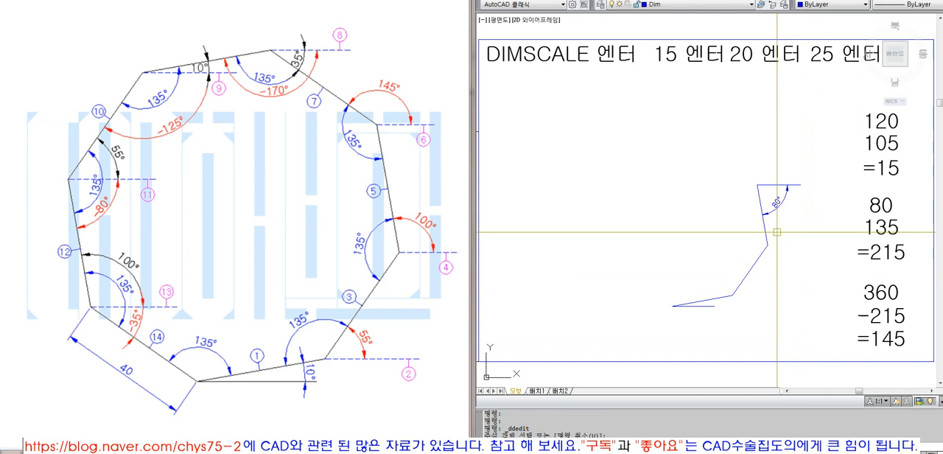
click(772, 185)
click(801, 185)
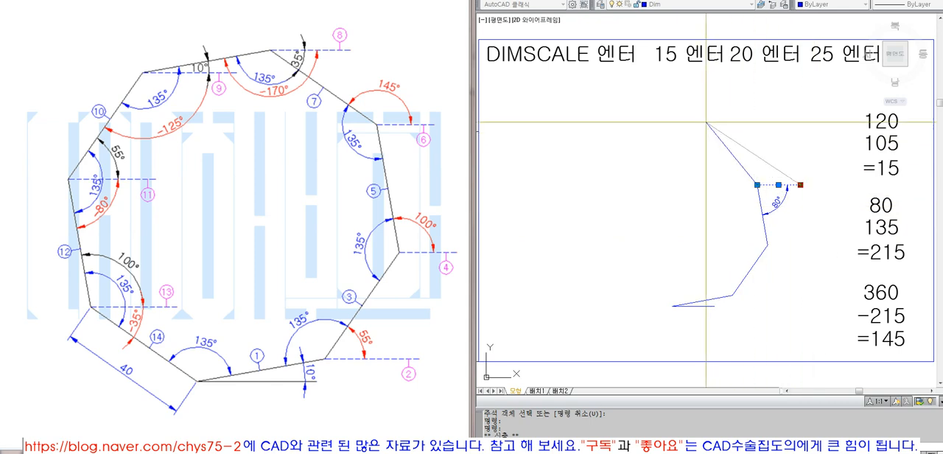
key(F8)
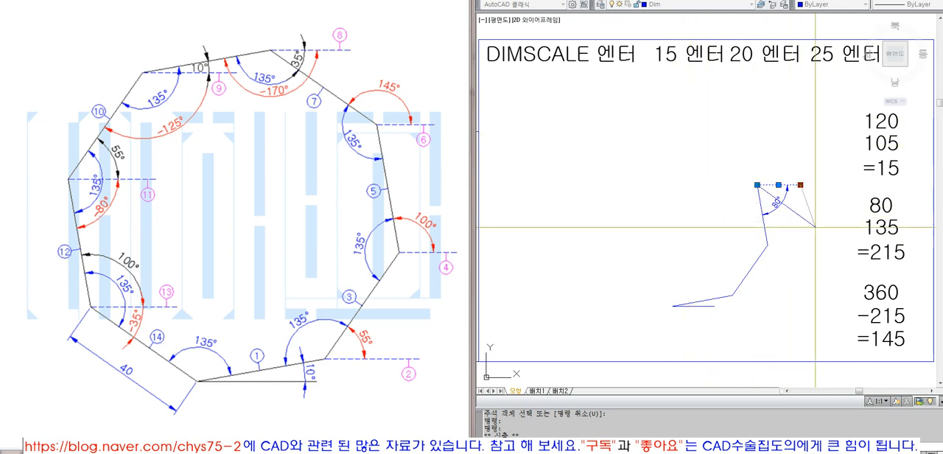
key(Escape)
key(Escape)
key(Escape)
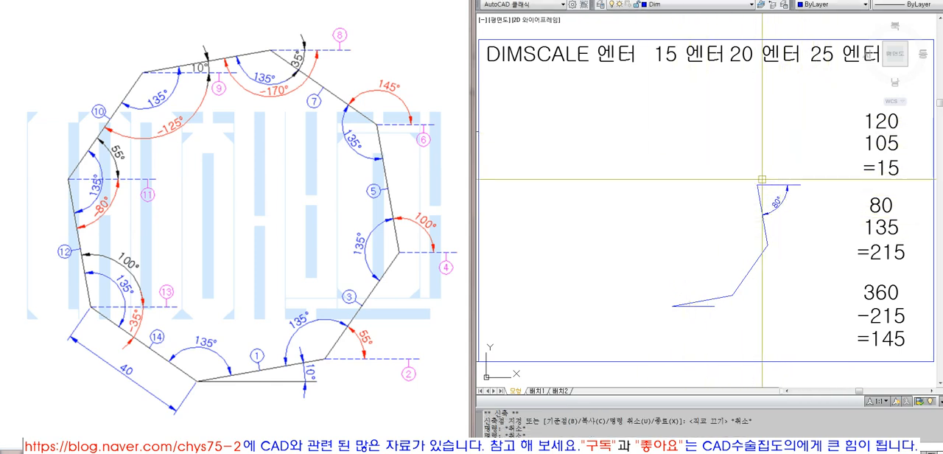
text(L)
key(space)
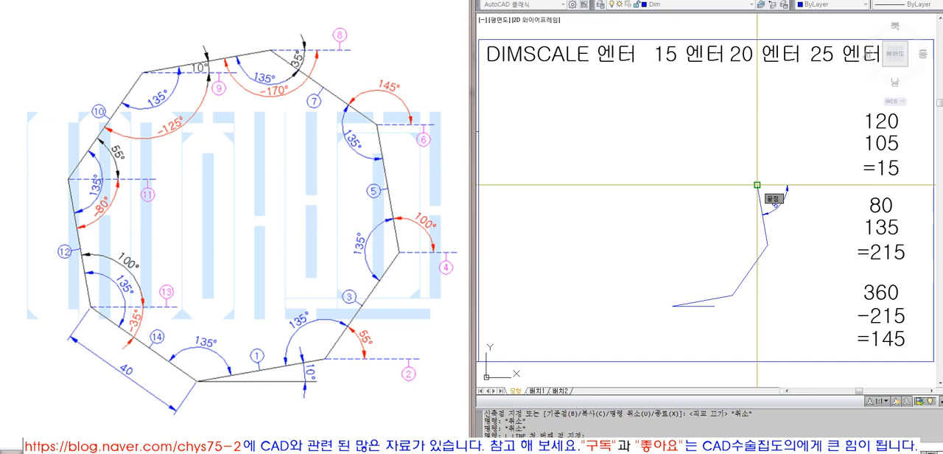
text(@40<145)
key(Return)
key(Escape)
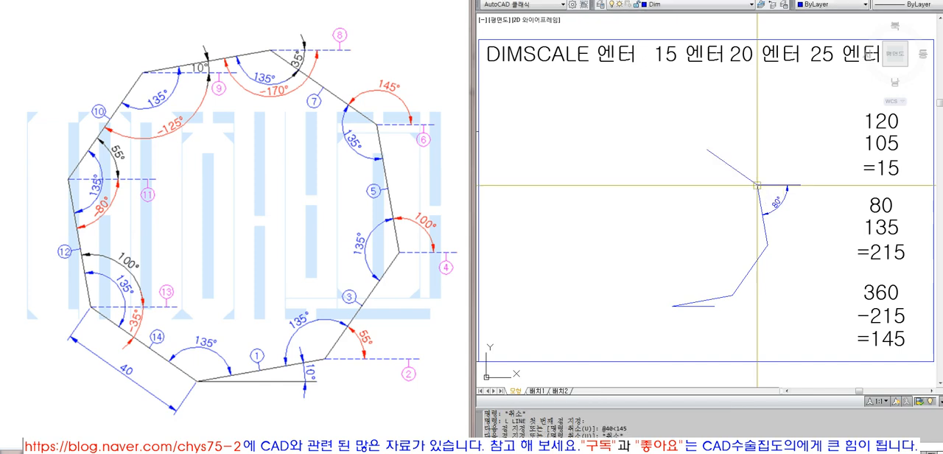
- Erase the horizontal reference line and the angular dimension at the third side's upper end
text(E)
key(space)
click(794, 167)
click(784, 208)
key(space)
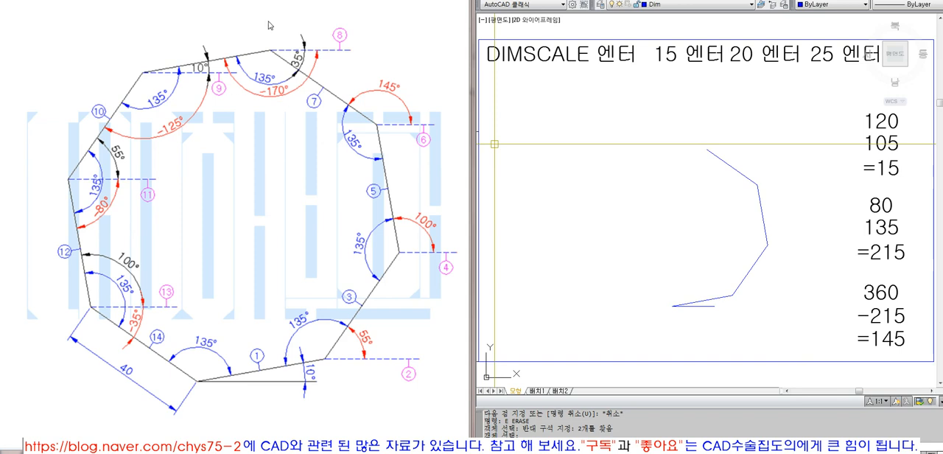
- Draw a horizontal reference line from the fourth side's upper end to the right with Ortho on
text(L)
key(space)
click(711, 151)
key(F8)
click(787, 163)
key(space)
- Add an angular dimension between the fourth side and its horizontal reference line
click(744, 0)
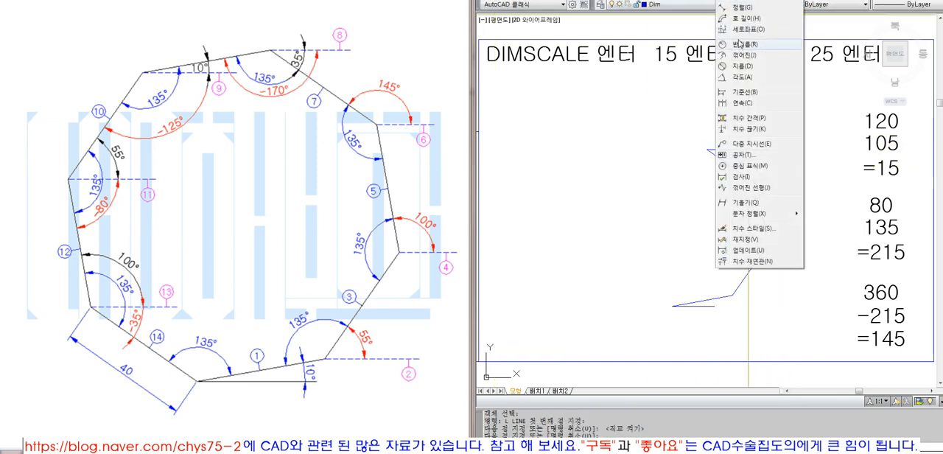
click(743, 78)
click(729, 163)
click(746, 162)
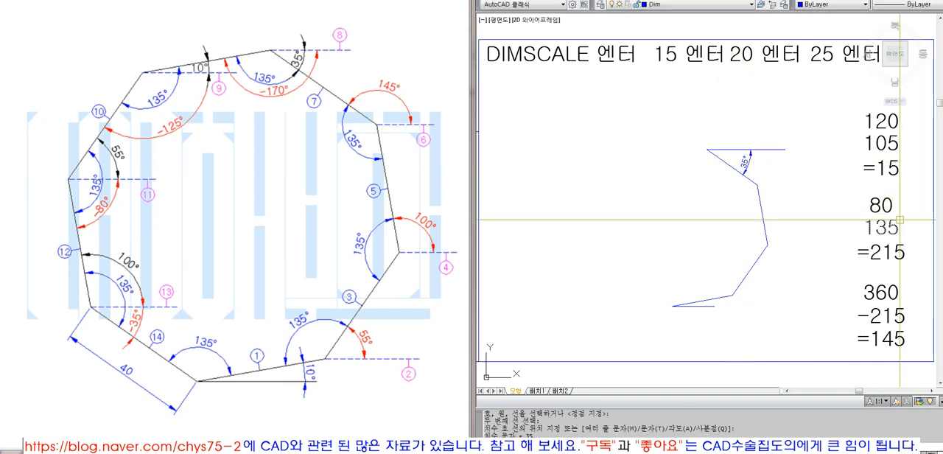
- Change the topmost calculation note's three lines to 35, 135 and =170
double_click(883, 123)
text(35)
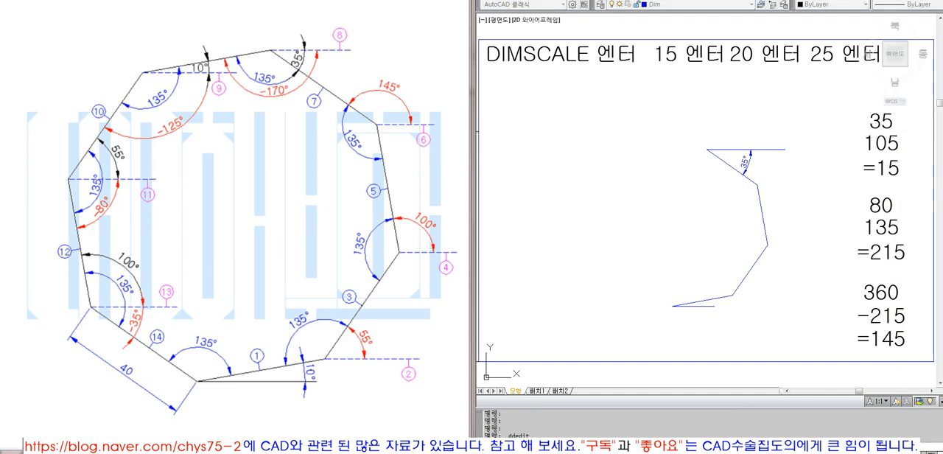
double_click(878, 148)
text(135)
key(Return)
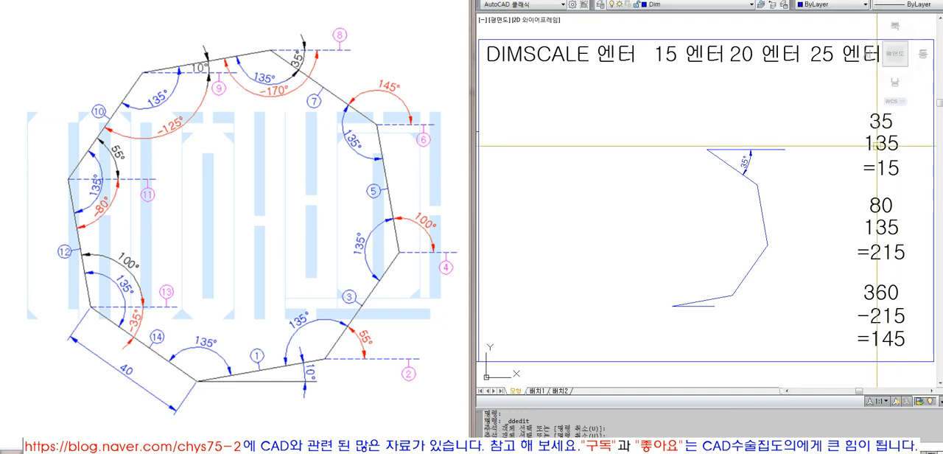
click(881, 168)
drag(876, 169, 922, 171)
text(170)
key(Return)
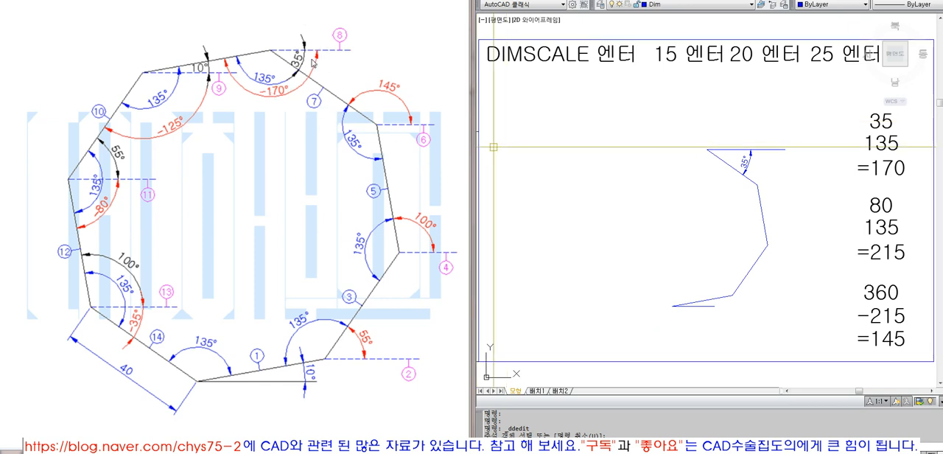
text(l)
key(Return)
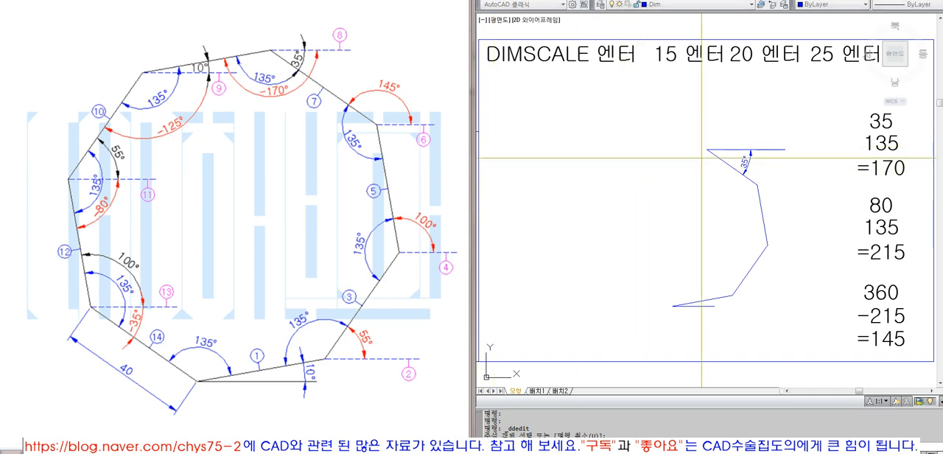
key(Escape)
key(Escape)
click(752, 146)
click(740, 153)
click(785, 150)
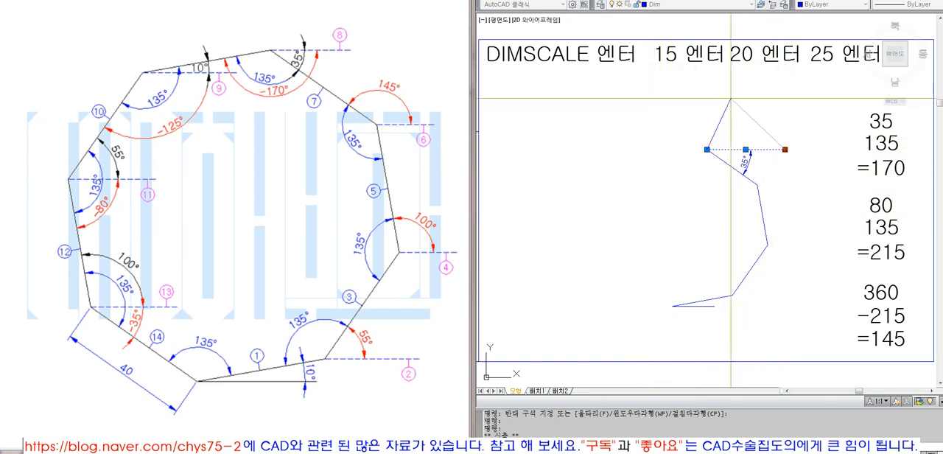
key(Escape)
key(Escape)
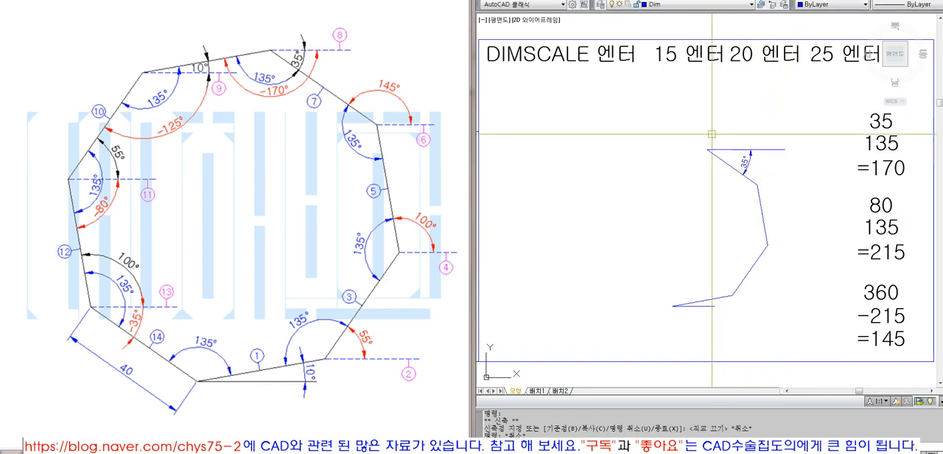
text(l)
key(space)
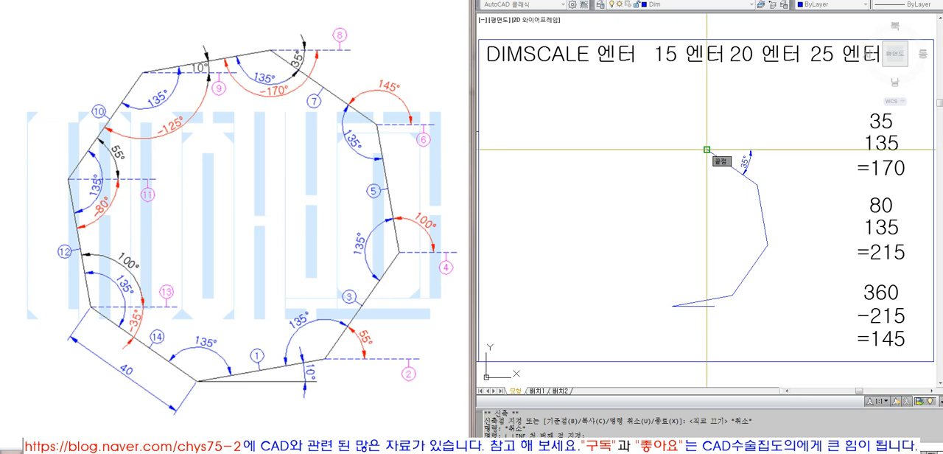
click(707, 150)
text(@40<-170)
key(Return)
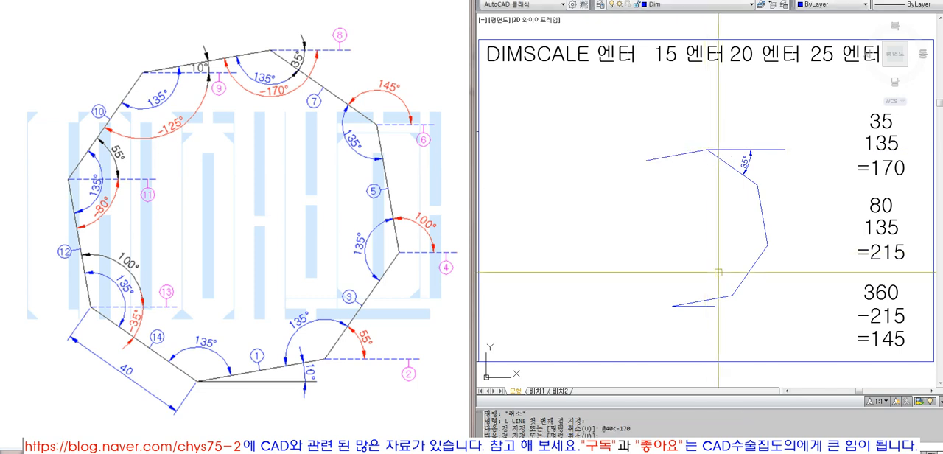
- Erase the reference line and the angular dimension at the fourth side's upper end
click(777, 149)
text(e)
key(space)
click(759, 153)
click(747, 160)
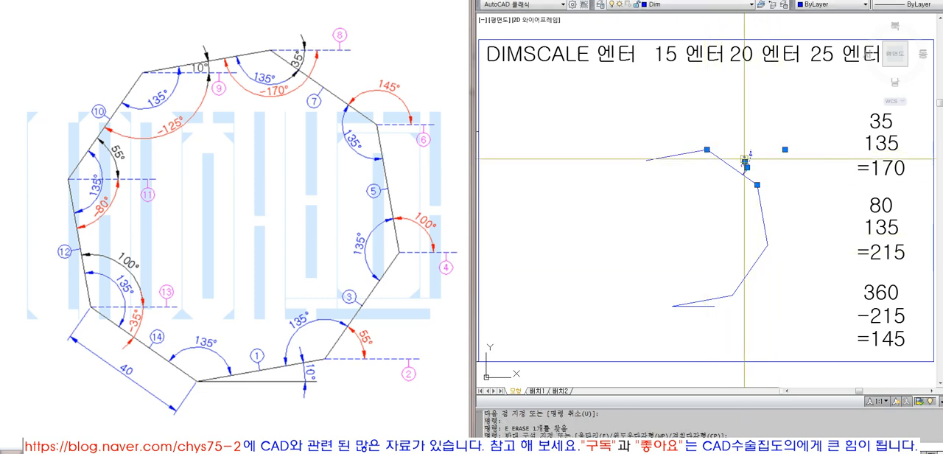
text(e)
key(space)
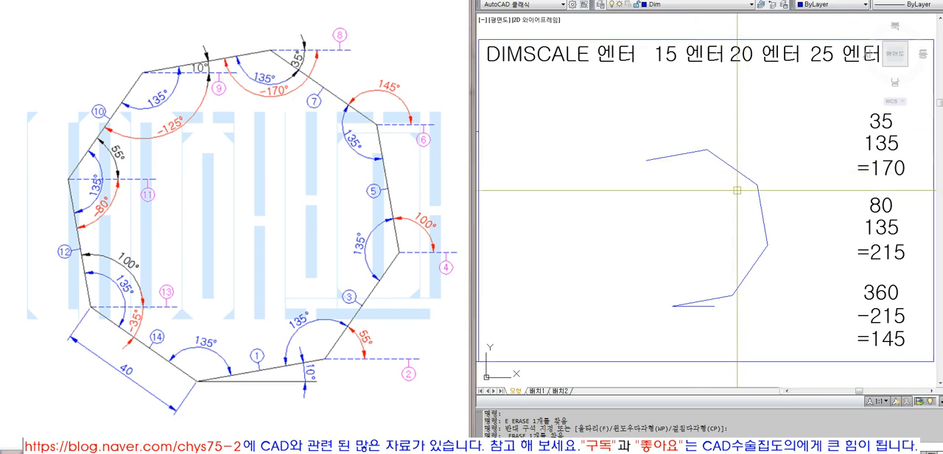
- Erase the fifth side drawn from the fourth side's upper end
text(l)
key(Return)
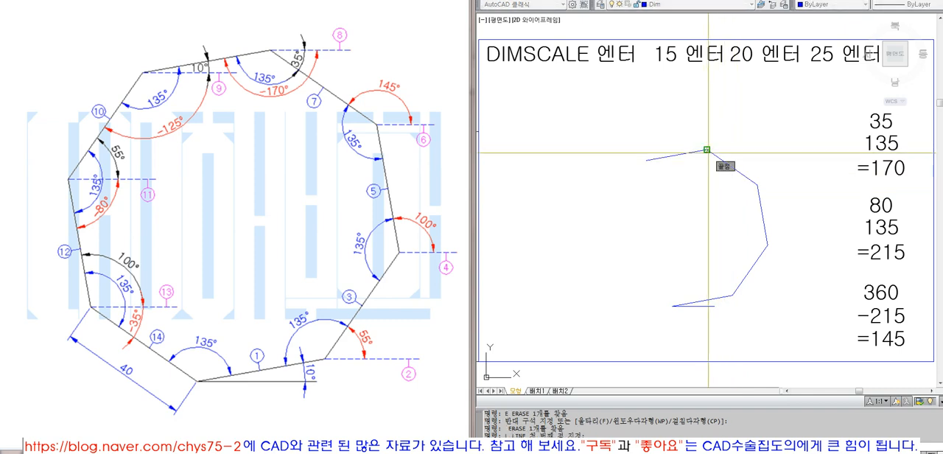
key(Escape)
text(e)
key(Return)
click(696, 157)
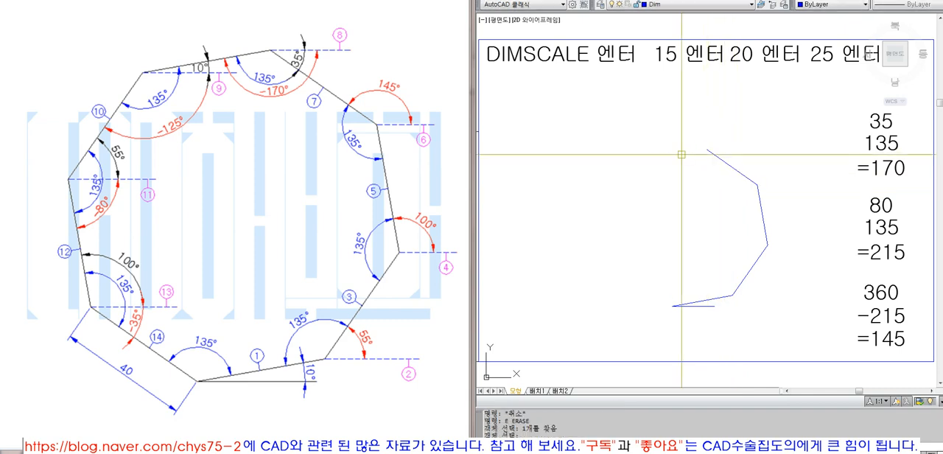
key(Return)
text(l)
key(Return)
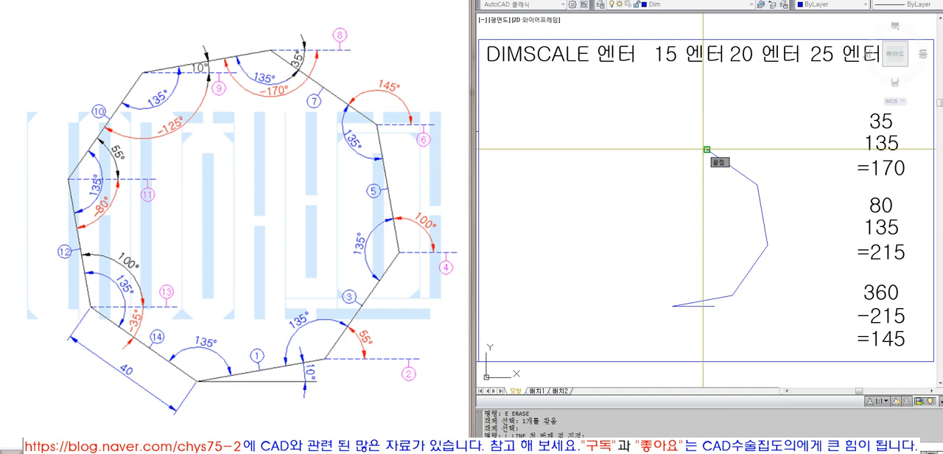
click(707, 149)
text(@40<190)
key(Return)
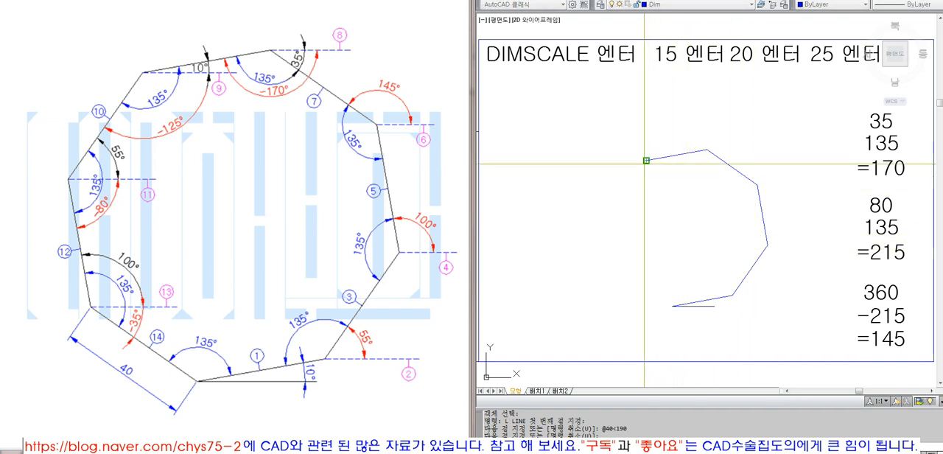
key(Escape)
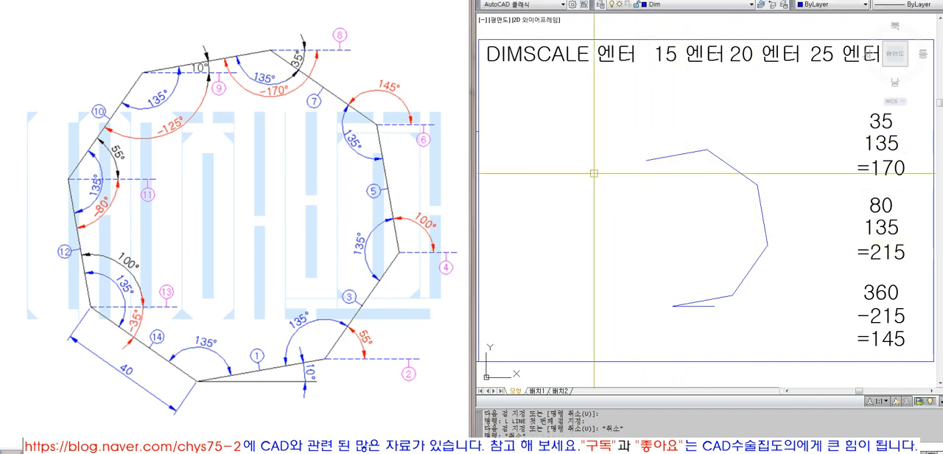
key(Escape)
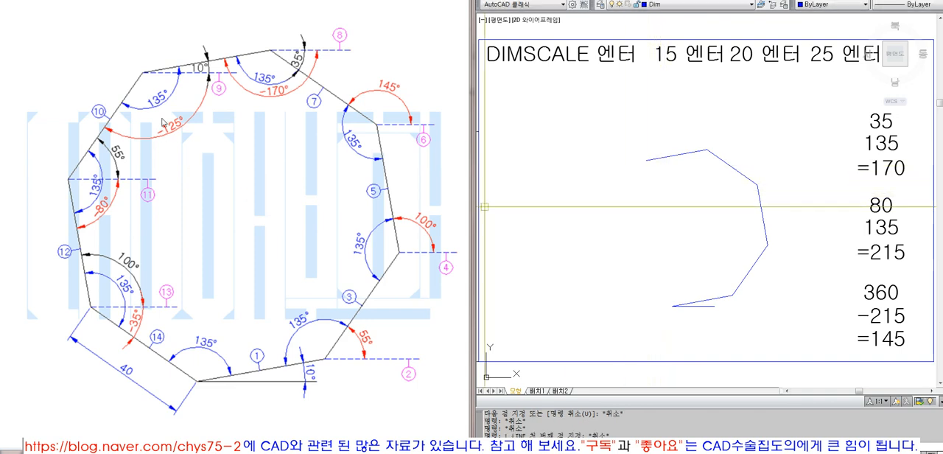
- Draw a horizontal reference line from the fifth side's free end to the right with Ortho on
text(l)
key(Return)
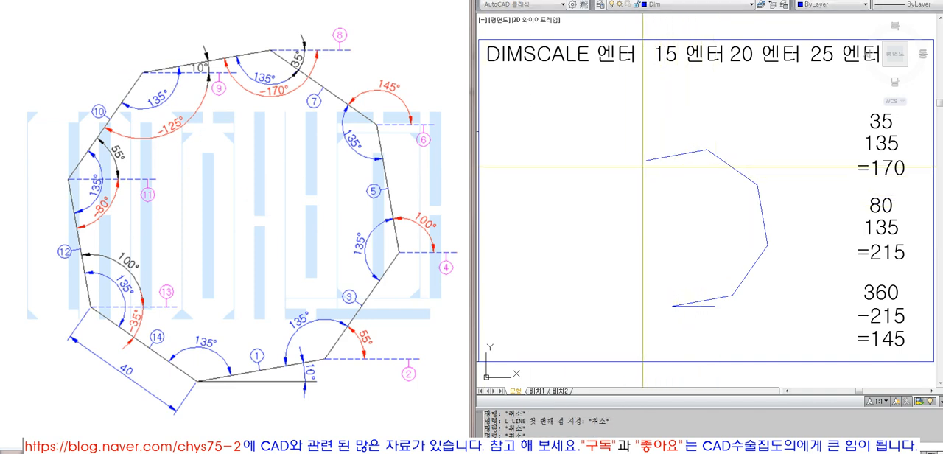
key(F8)
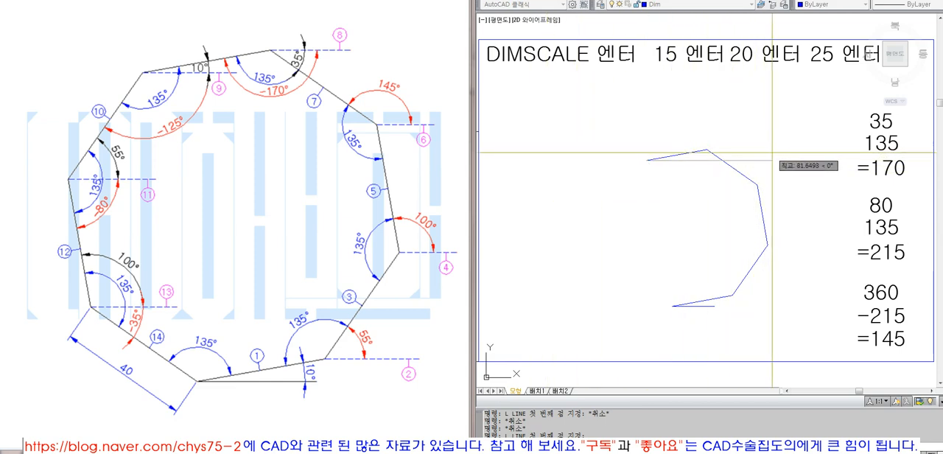
click(796, 160)
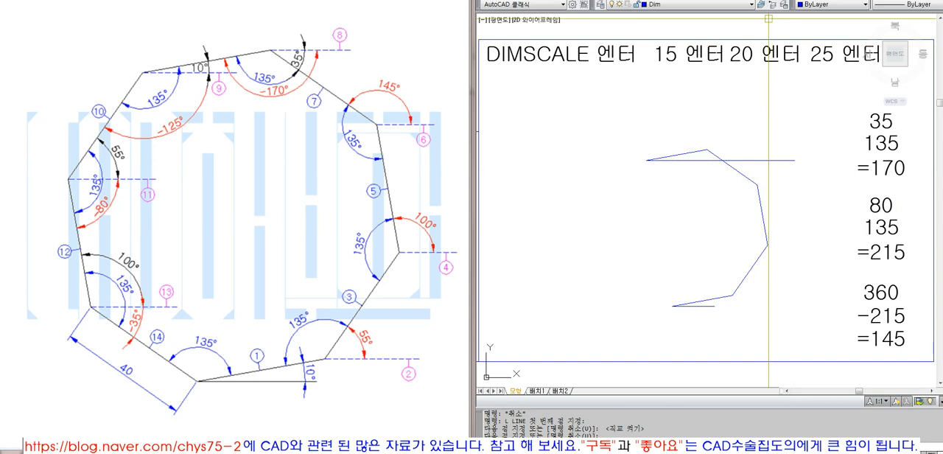
- Add an angular dimension between the fifth side and the horizontal reference line at its free end
click(731, 0)
click(739, 77)
click(697, 152)
click(741, 160)
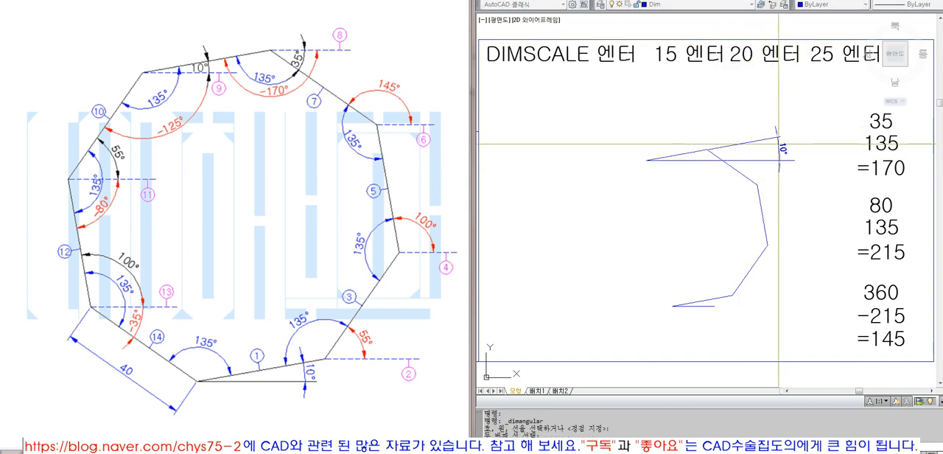
click(778, 149)
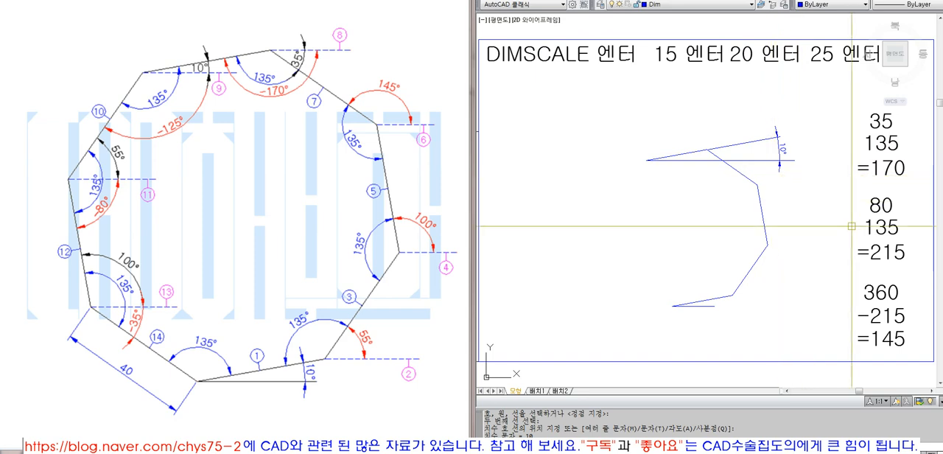
- Change the first calculation's top number to 10 and its result to =145
double_click(882, 122)
text(10)
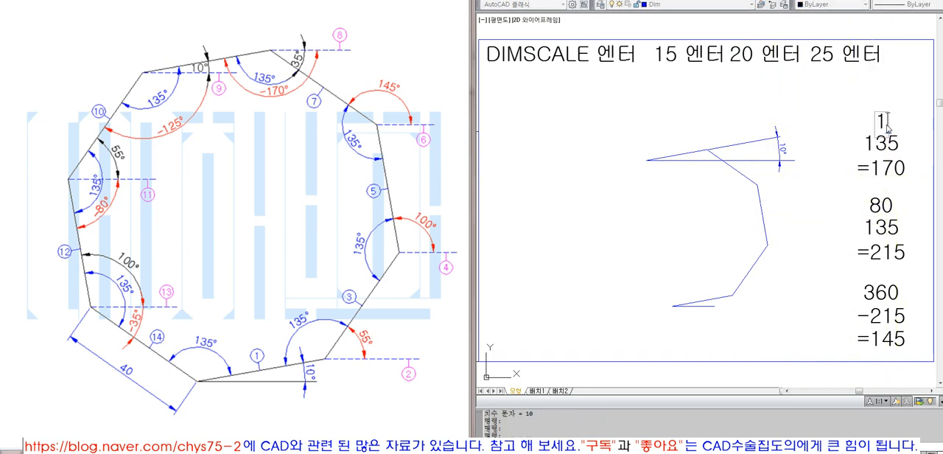
key(Return)
click(884, 169)
text(145)
key(Return)
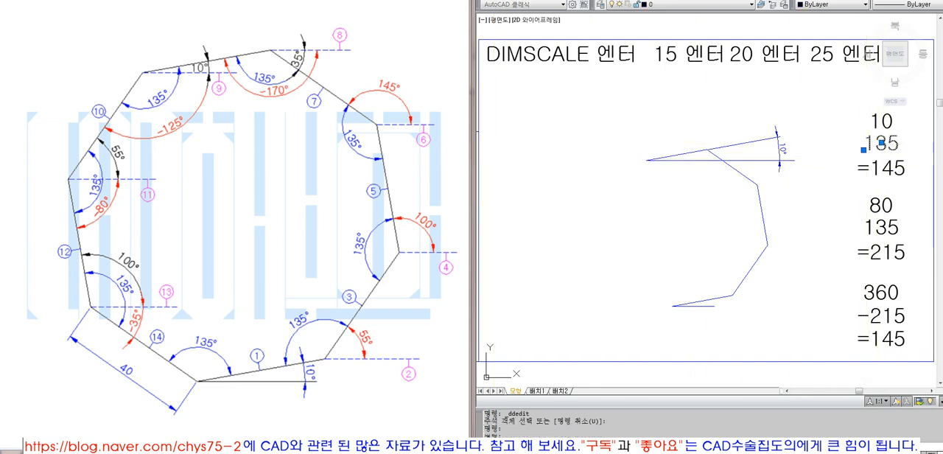
- Change the first calculation's middle number to -135 and its result to =125
click(867, 145)
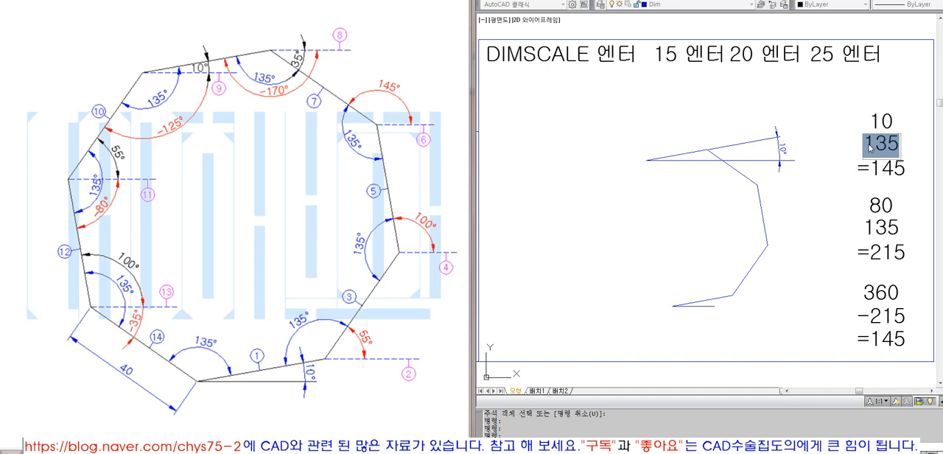
click(889, 170)
click(882, 146)
click(884, 154)
text(-)
key(Return)
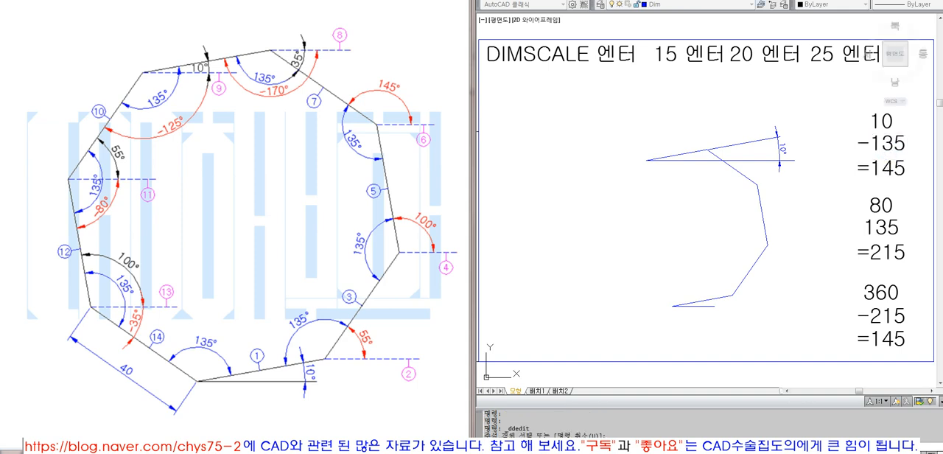
click(885, 170)
key(Delete)
text(2)
key(Return)
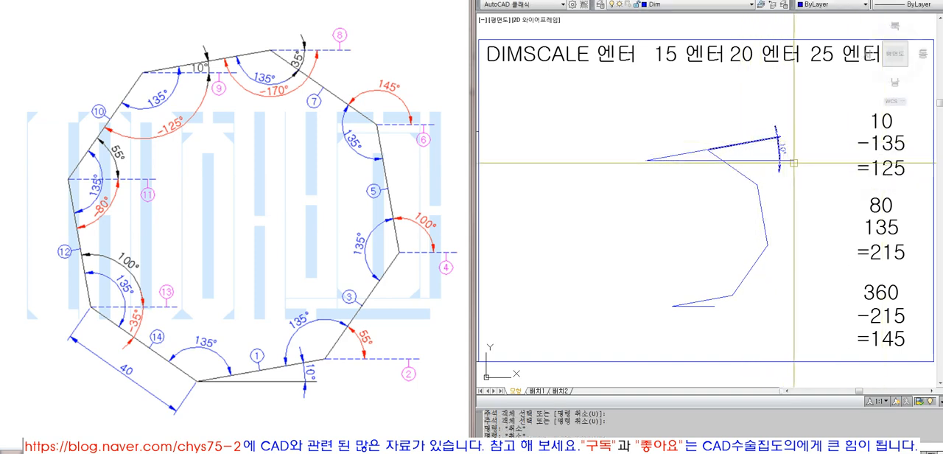
- Erase the reference line and angular dimension at the fifth side's free end and draw the sixth side from there, 40 long at -125°
click(698, 160)
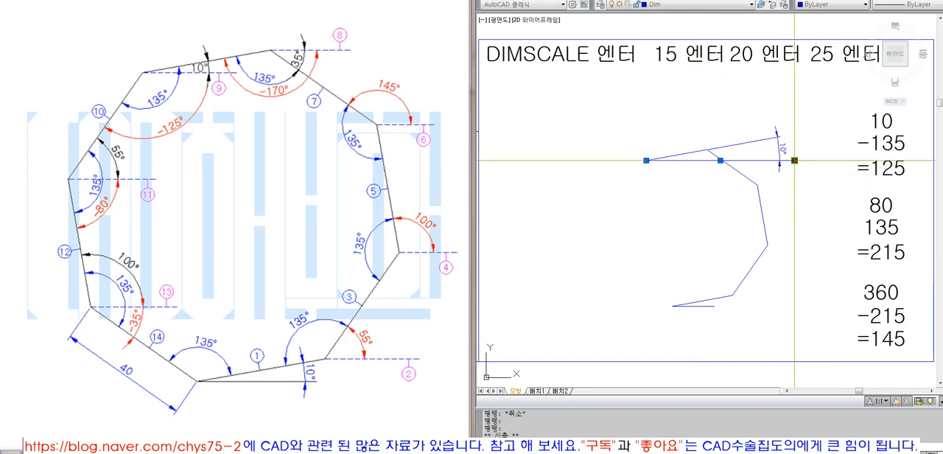
click(794, 160)
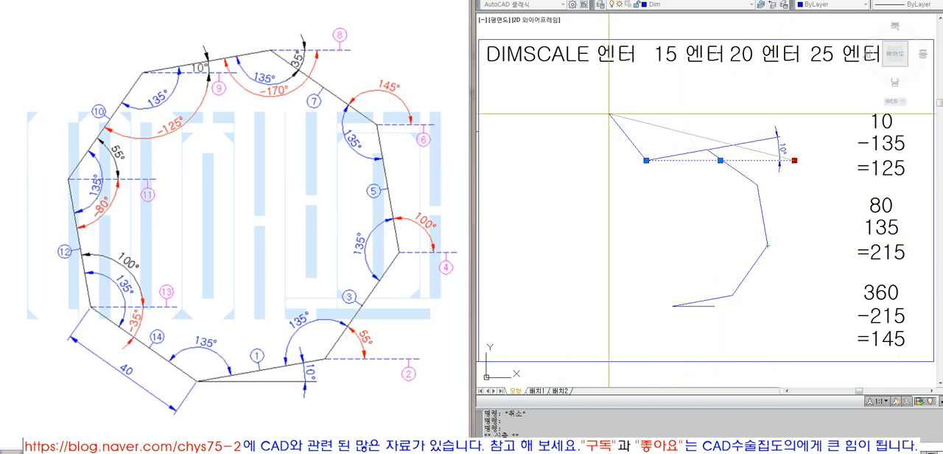
key(Escape)
text(e)
key(Return)
text(l)
key(Return)
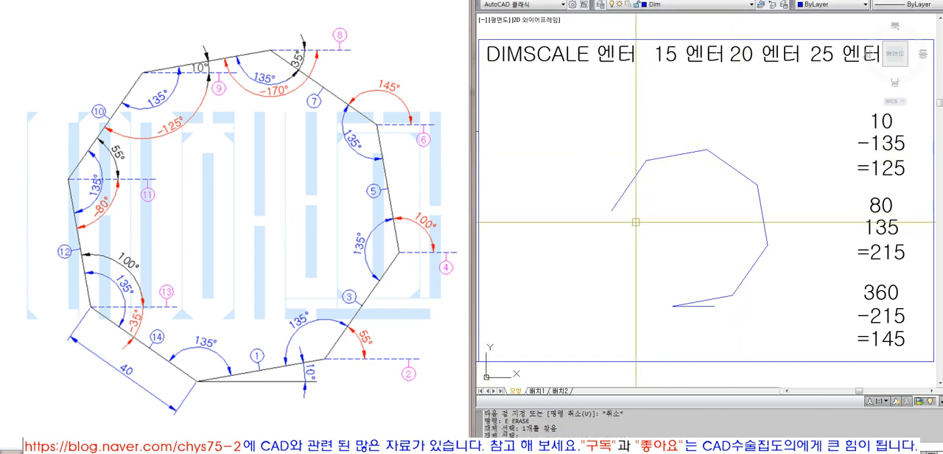
- Draw a horizontal reference line from the sixth side's free end to the right with Ortho on
key(Return)
text(l)
key(Return)
click(611, 210)
key(F8)
click(677, 243)
key(Return)
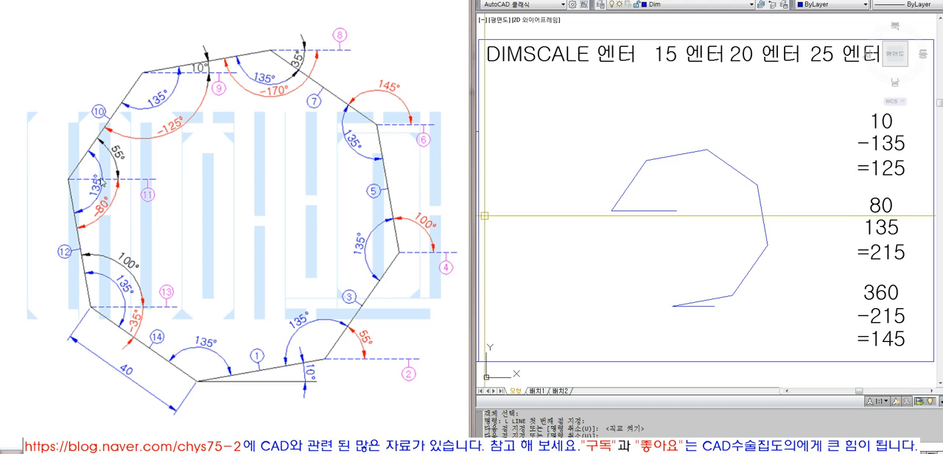
- Add an angular dimension between the sixth side and the horizontal reference line at its free end
click(730, 0)
click(737, 77)
click(630, 184)
click(641, 210)
click(653, 194)
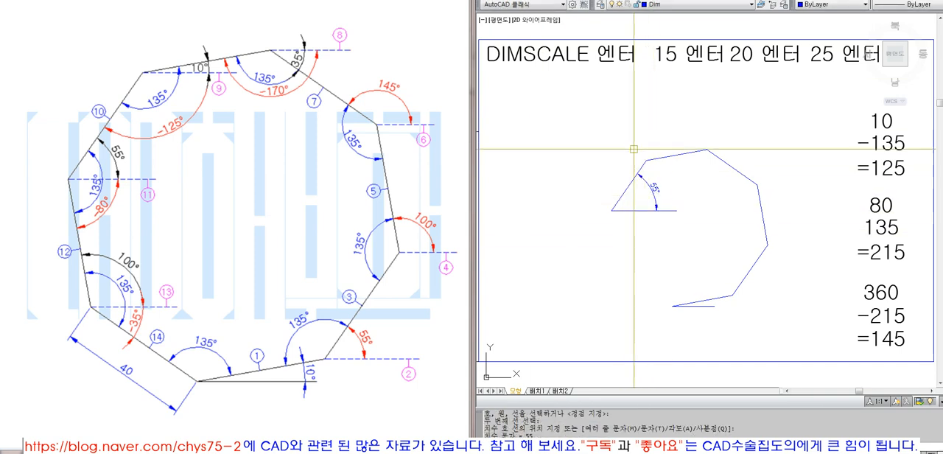
- Change the first calculation's top number to 55 and its result to =-80, with -135 as the middle number
double_click(882, 122)
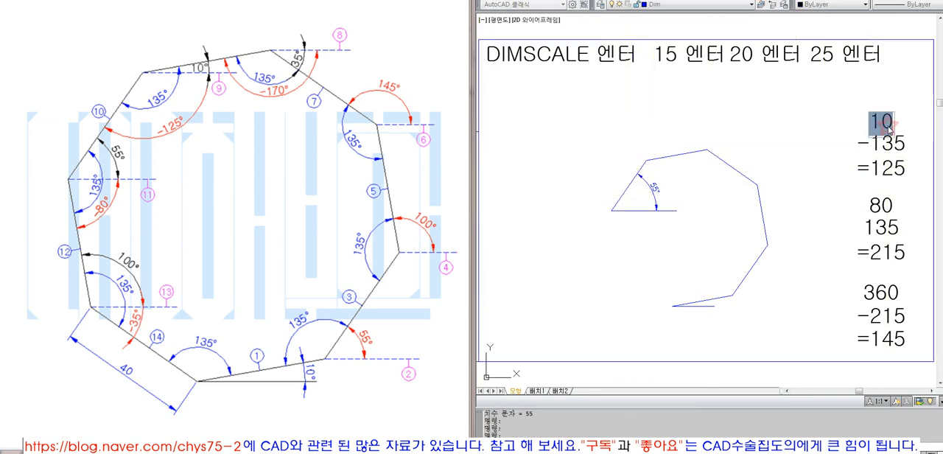
text(55)
key(Return)
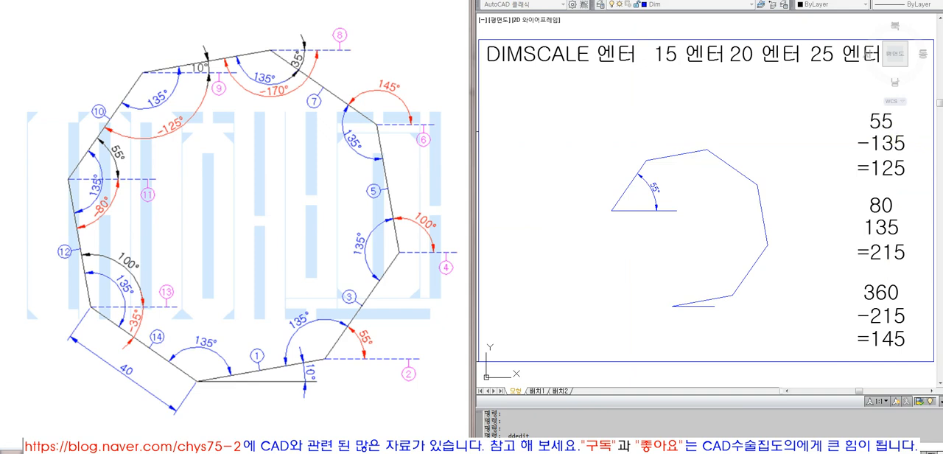
double_click(893, 145)
text(135-)
key(Return)
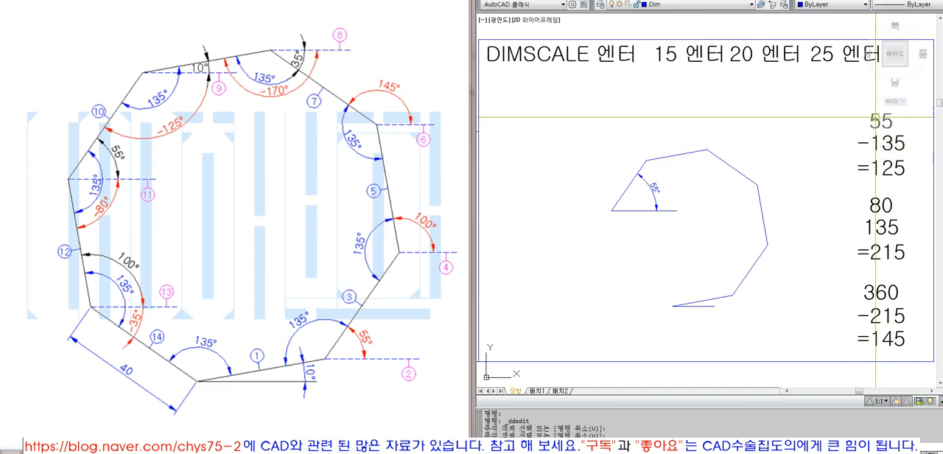
click(881, 171)
double_click(882, 168)
drag(873, 173, 933, 182)
text(-80)
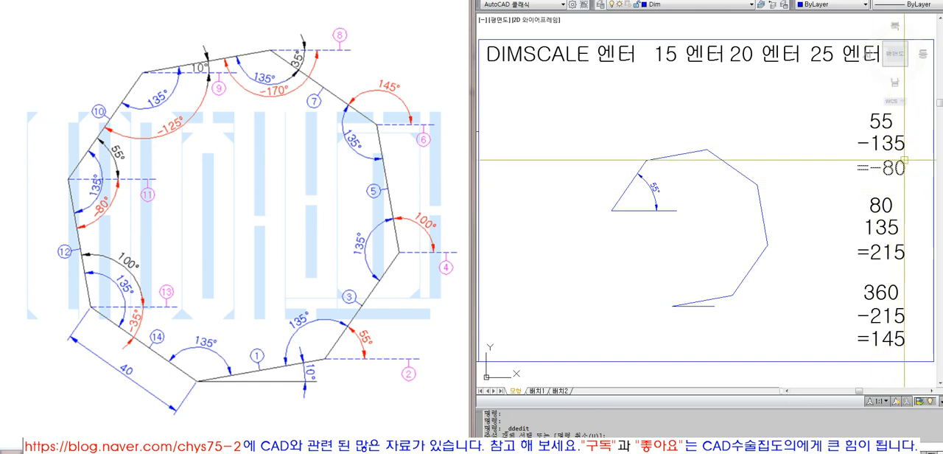
click(646, 212)
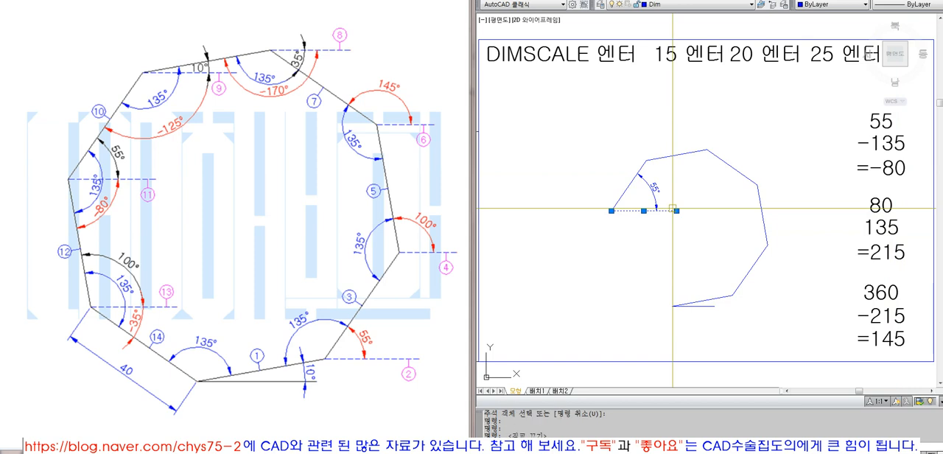
click(677, 211)
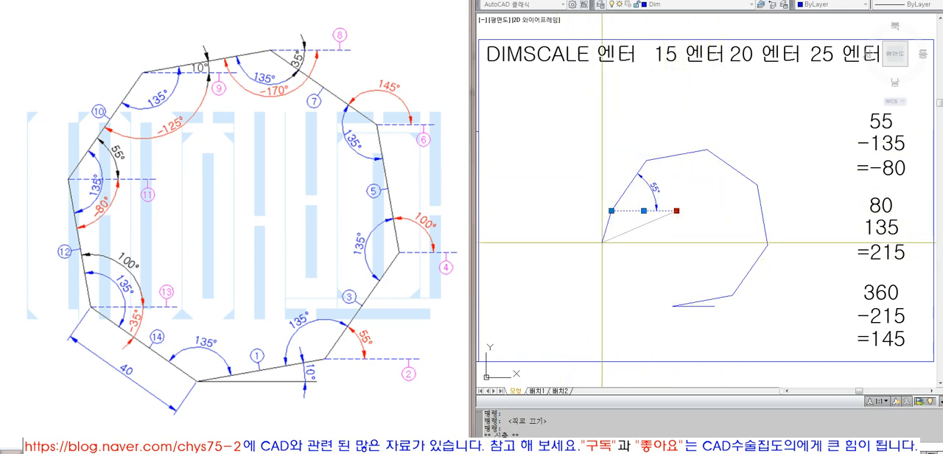
key(Escape)
key(Escape)
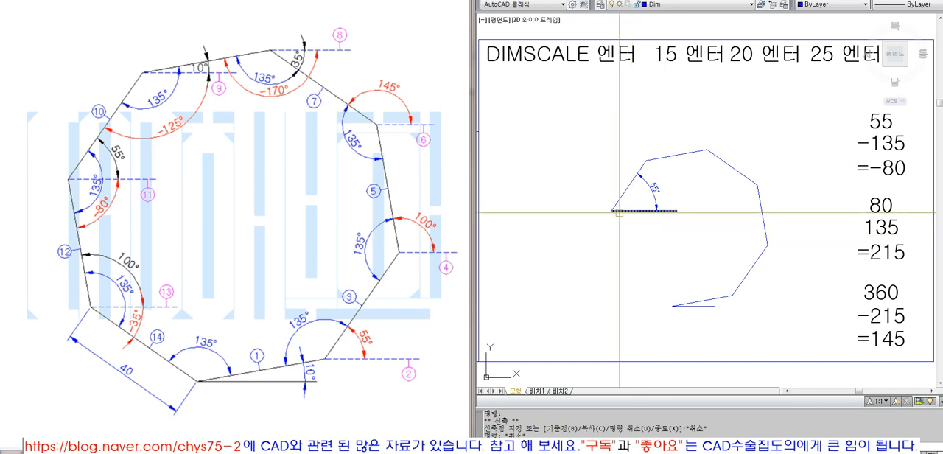
text(l)
key(Return)
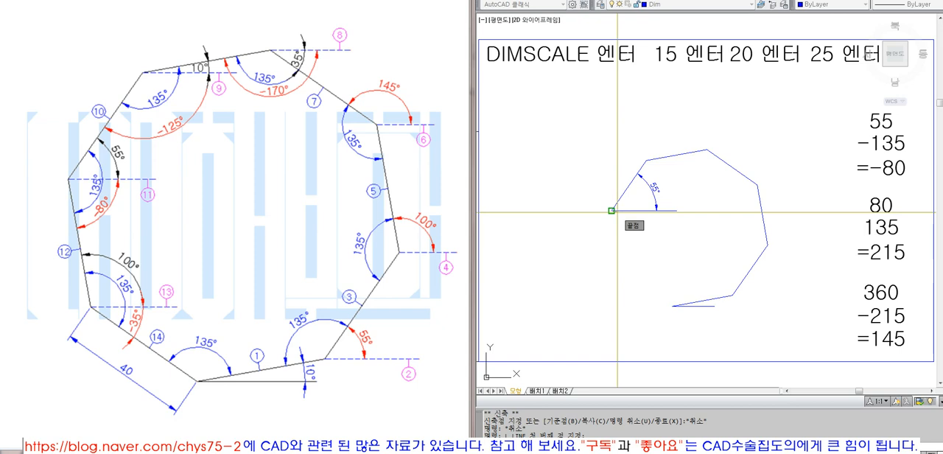
text(@40<-80)
key(Return)
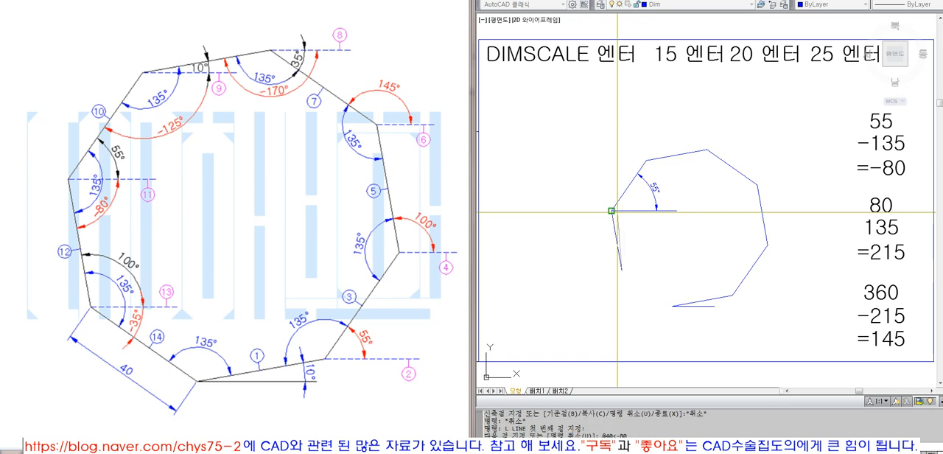
key(Escape)
- Erase the reference line and the angular dimension at the sixth side's lower end
text(e)
key(Return)
click(710, 221)
click(642, 191)
key(Return)
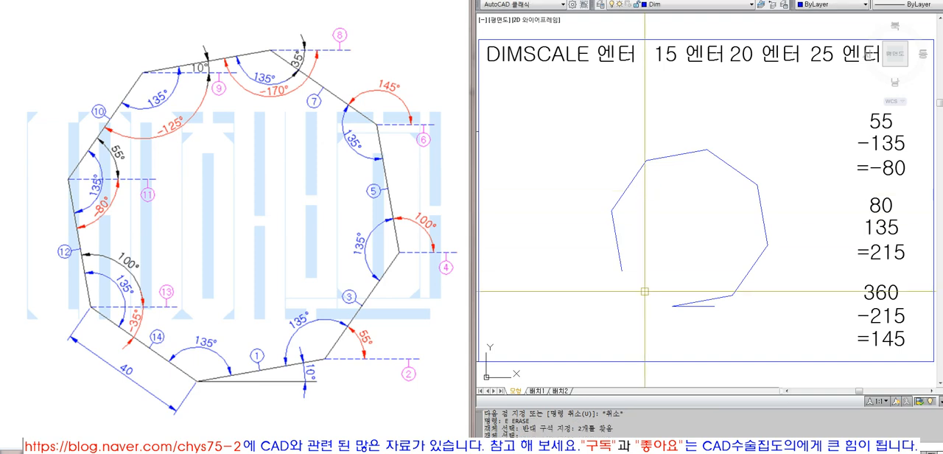
- Draw a horizontal reference line from the seventh side's free end to the right with Ortho on
text(l)
key(Return)
click(621, 271)
key(F8)
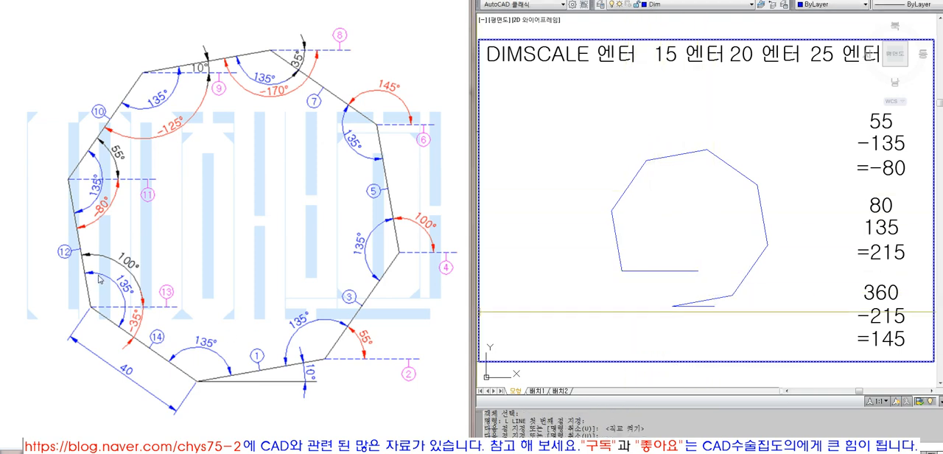
- Add an angular dimension between the seventh side and the horizontal reference line at its free end
click(730, 0)
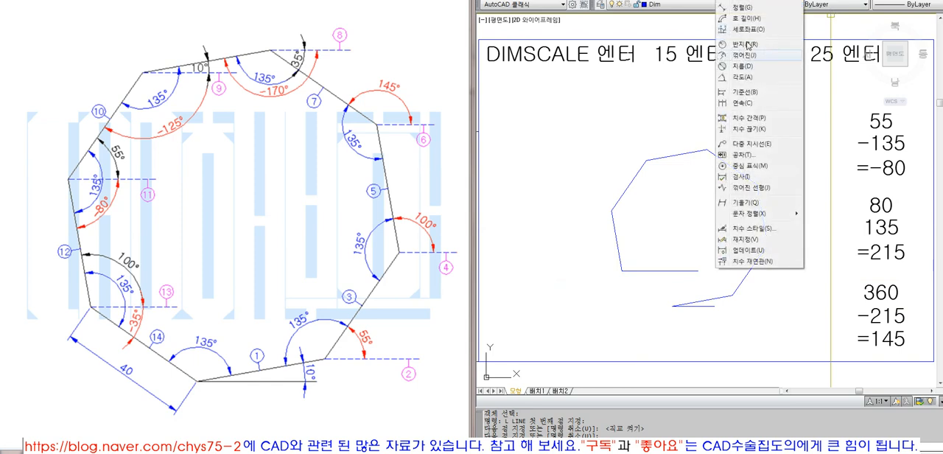
click(745, 80)
click(620, 250)
click(647, 271)
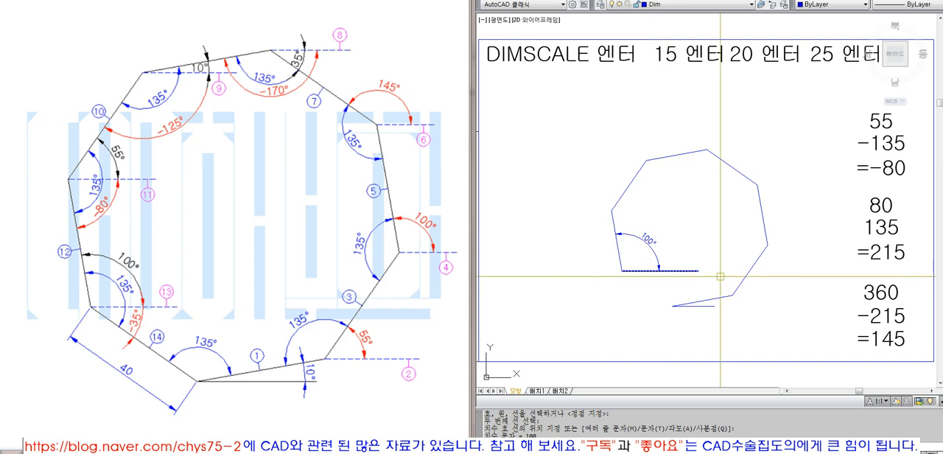
- Erase the horizontal reference line at the seventh side's free end
click(684, 271)
click(698, 272)
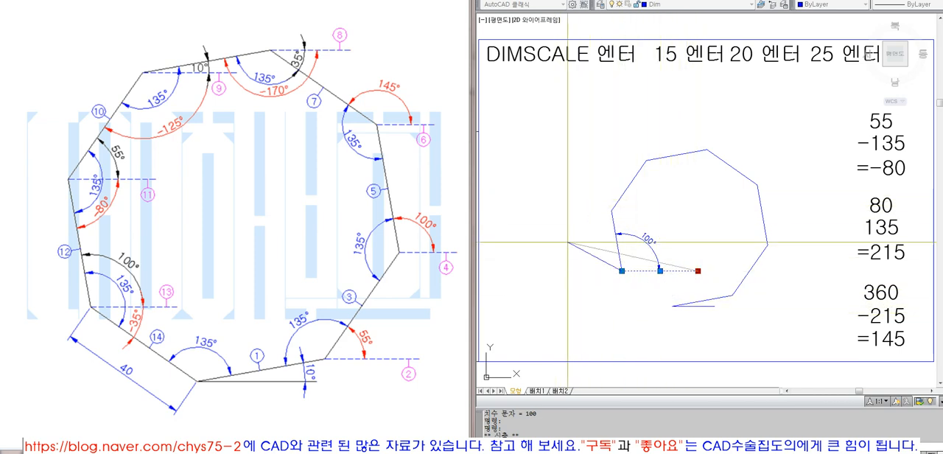
key(Escape)
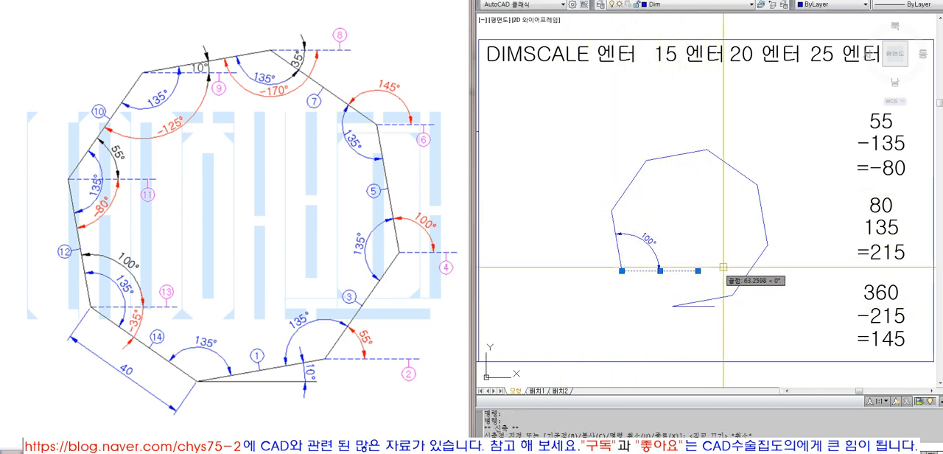
text(e)
key(Return)
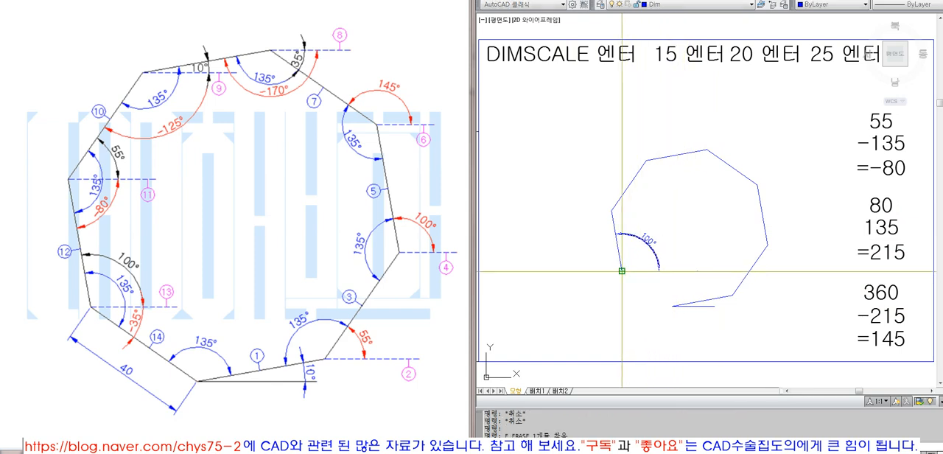
text(l)
key(Return)
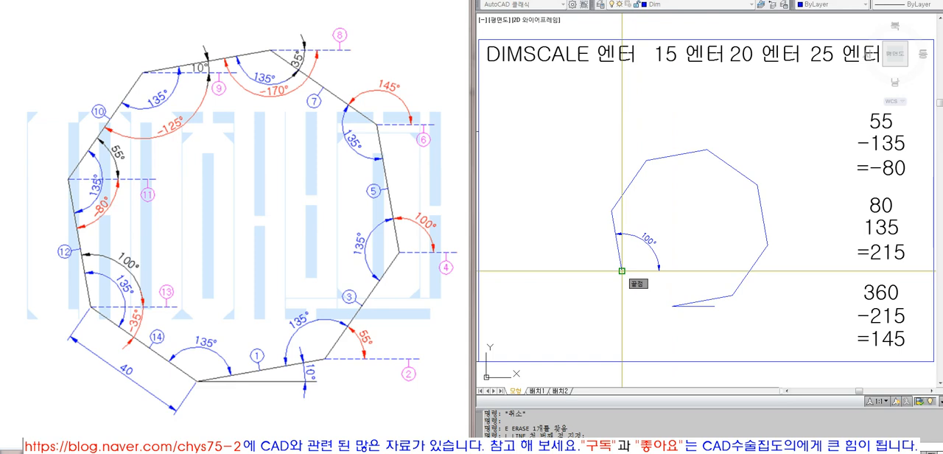
key(Escape)
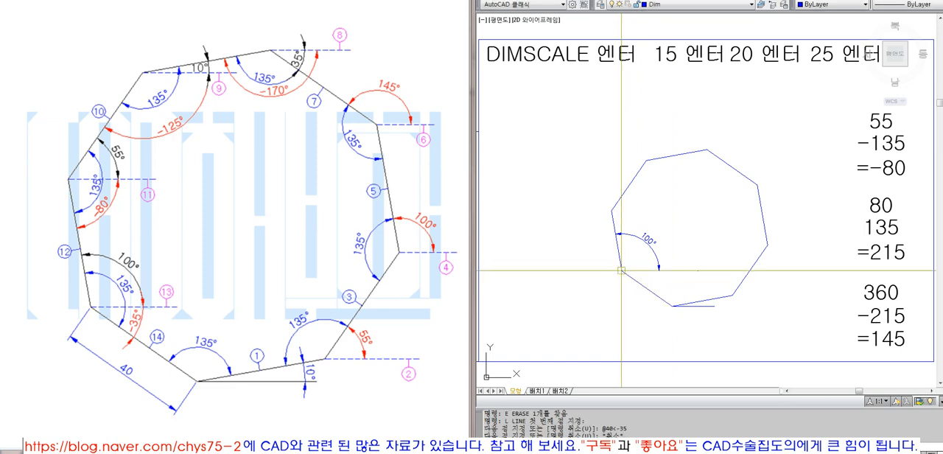
- Erase the angular dimension at the seventh side's lower end
text(e)
key(Return)
click(651, 247)
key(Return)
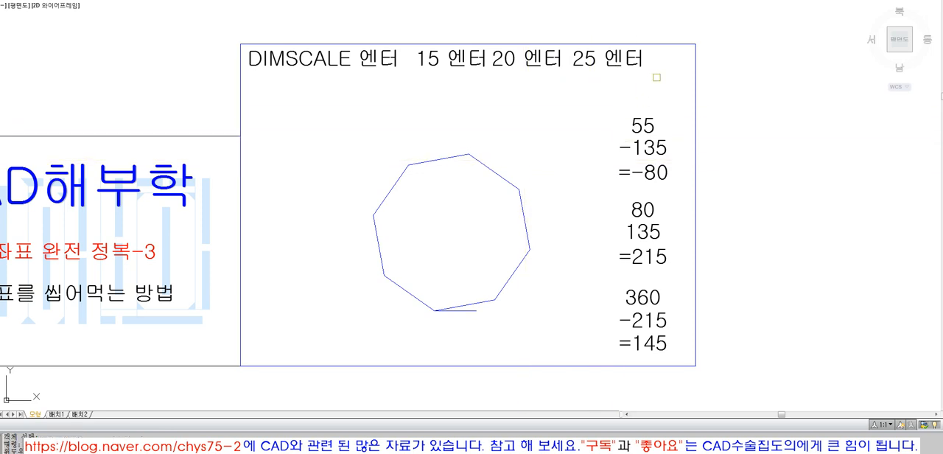
- Erase the finished octagon, the angle calculations and the DIMSCALE note from inside the frame
scroll(468, 207, up, 1)
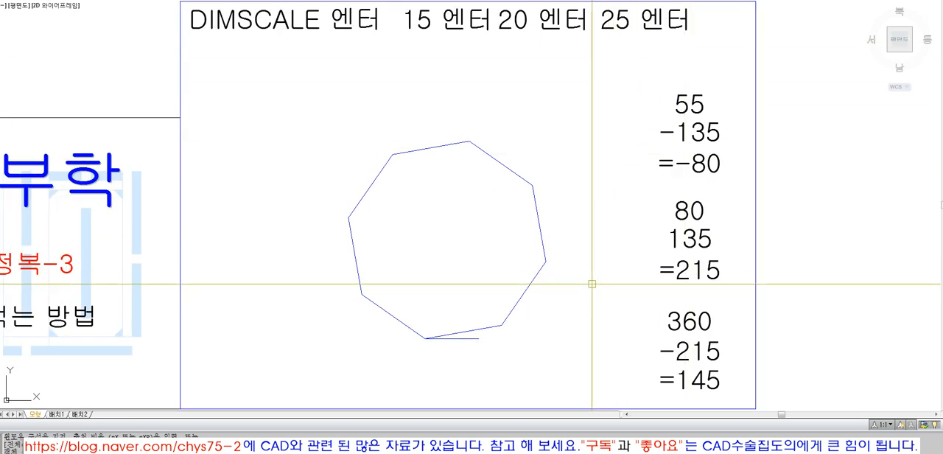
click(731, 388)
click(288, 78)
key(Delete)
click(689, 78)
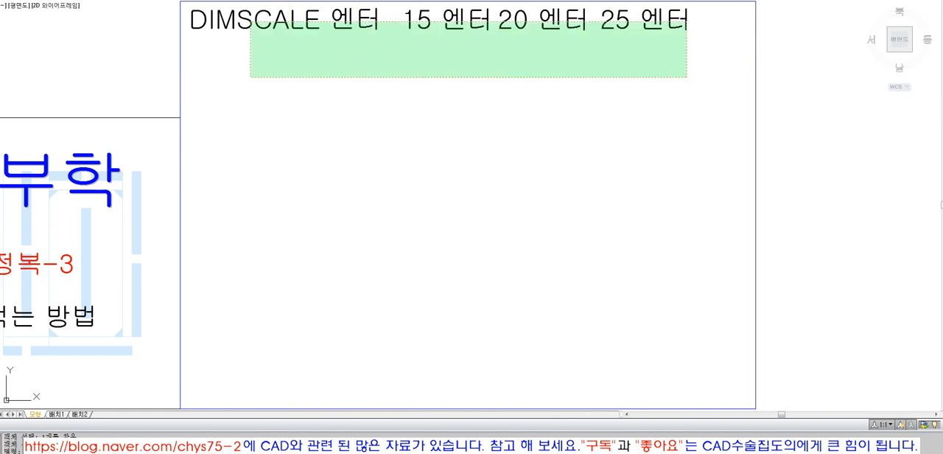
click(247, 22)
key(Delete)
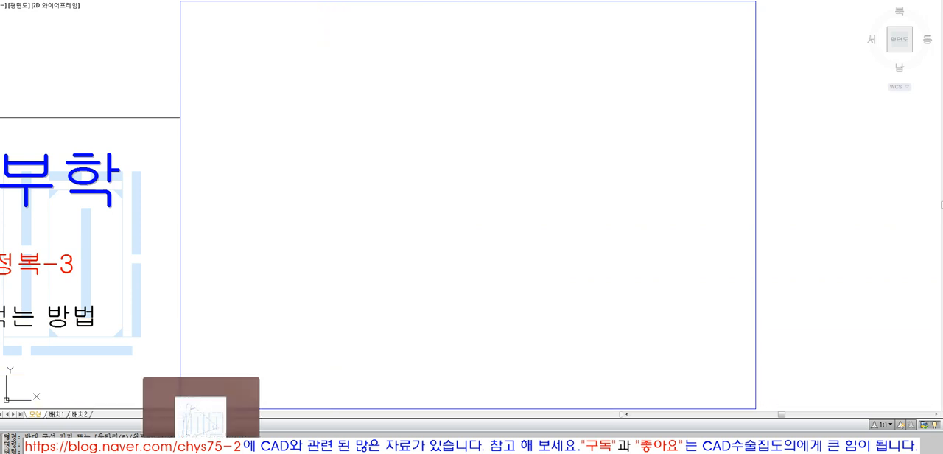
- Switch to the reference images and advance to the numbered solution of the triangle with the 100-long side and 60° corners
click(202, 452)
key(Right)
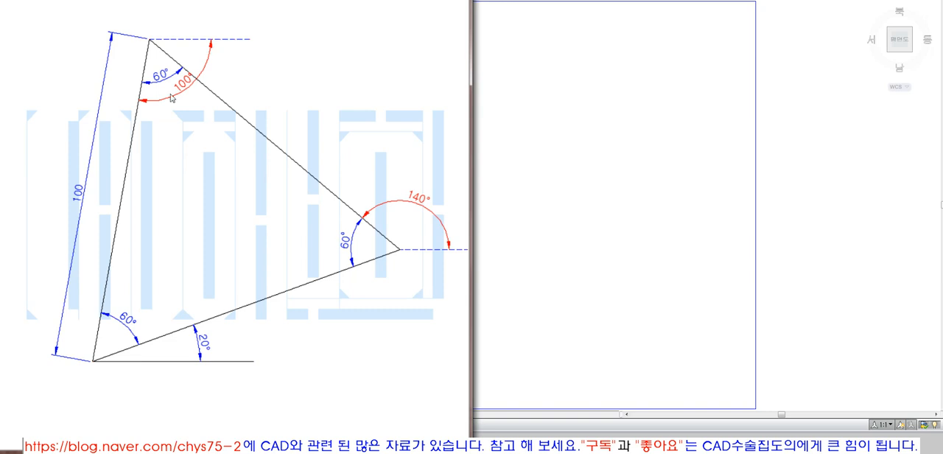
key(Right)
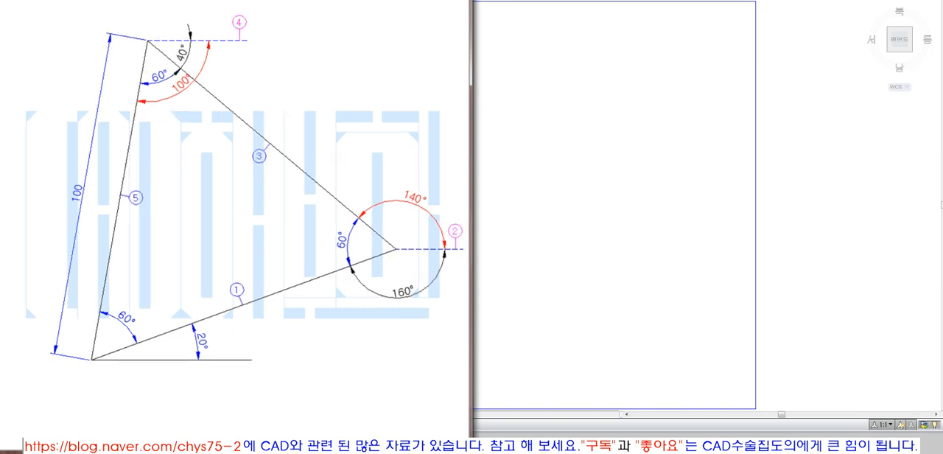